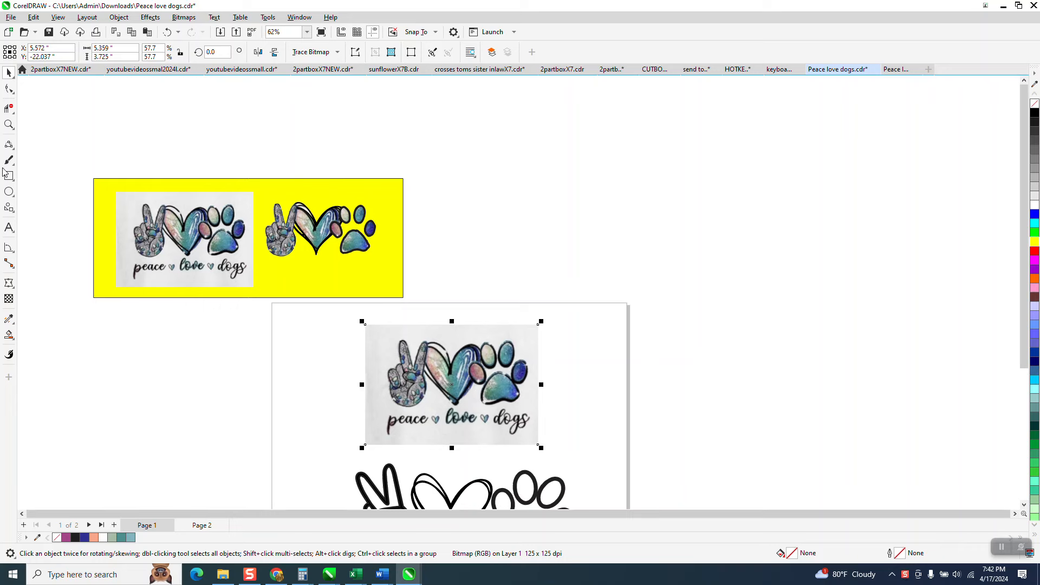
Move the peace love dogs bitmap from the page onto the empty workspace and scale it down to about 2.48 by 1.72 in.
click(10, 124)
drag(144, 176, 414, 292)
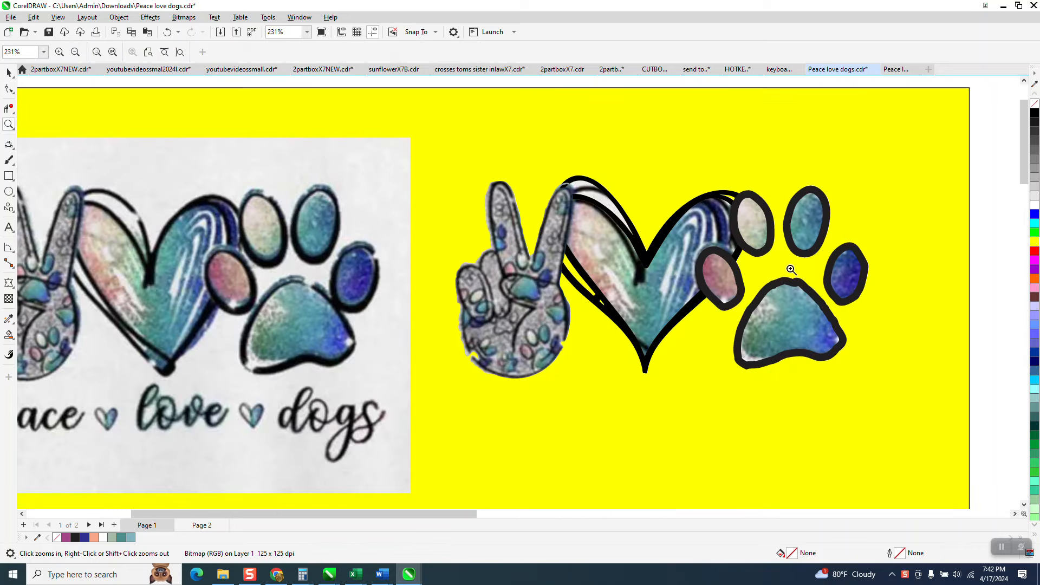
right_click(511, 276)
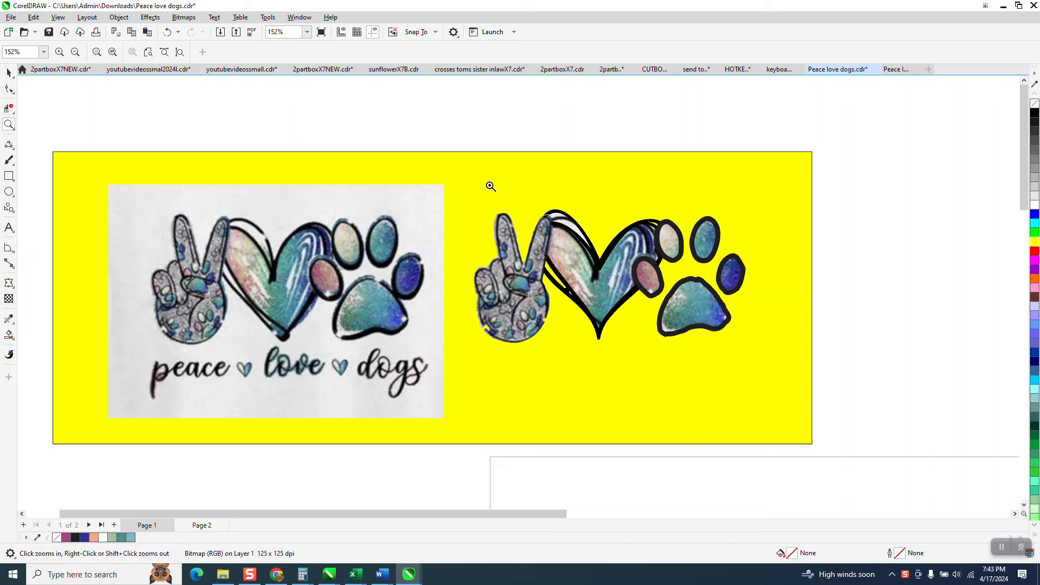
scroll(493, 189, down, 4)
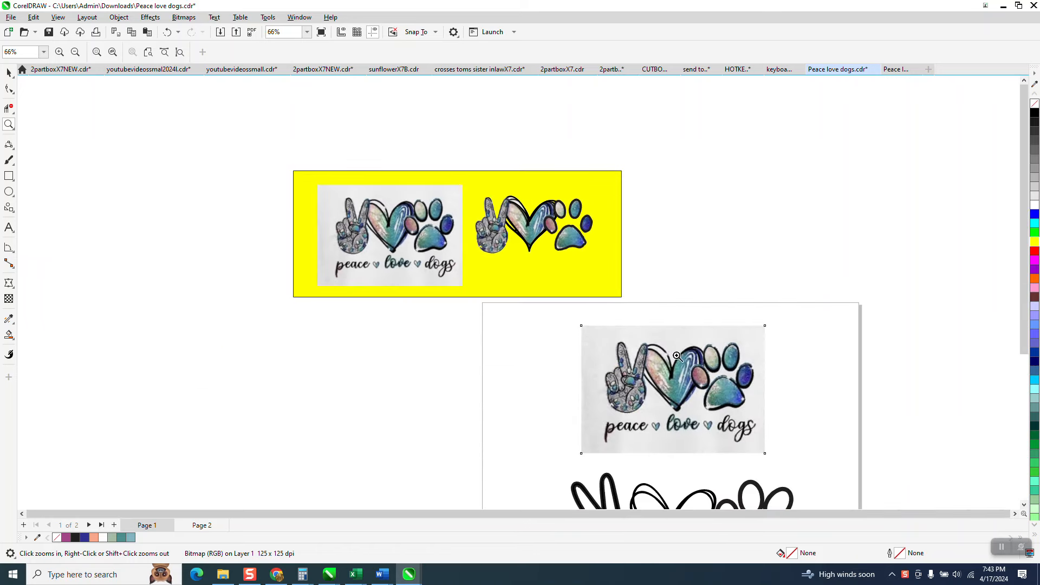
right_click(645, 365)
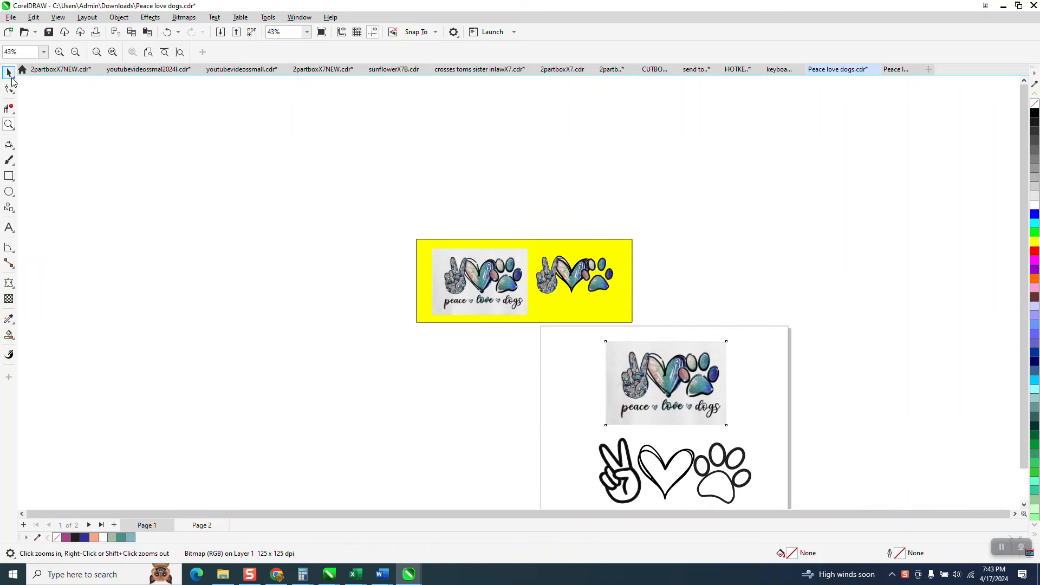
click(8, 72)
drag(677, 369, 230, 178)
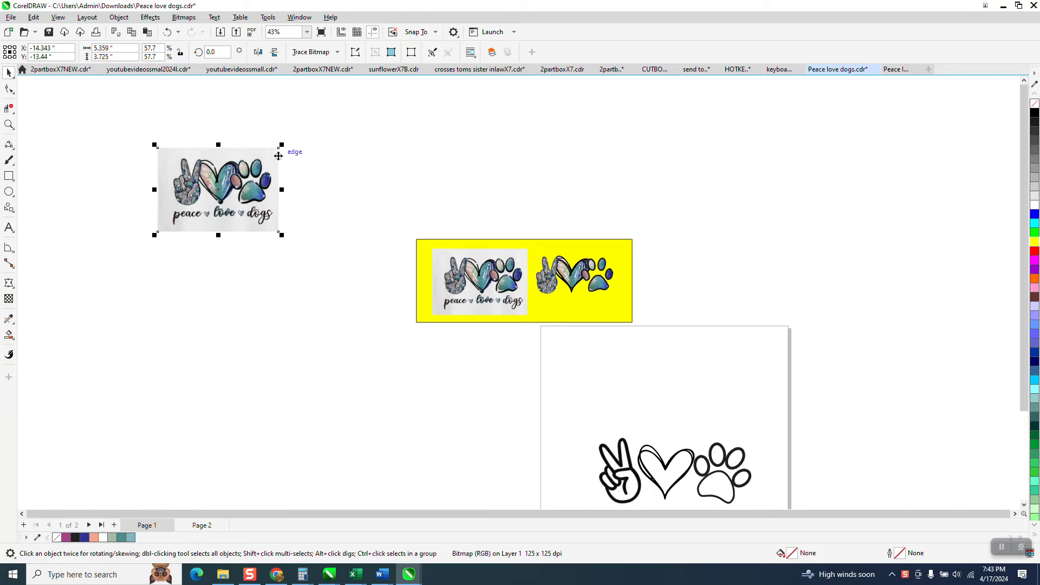
drag(281, 145, 325, 156)
Set the document's nudge distance to 3 in and both duplicate distances to 0.
click(360, 119)
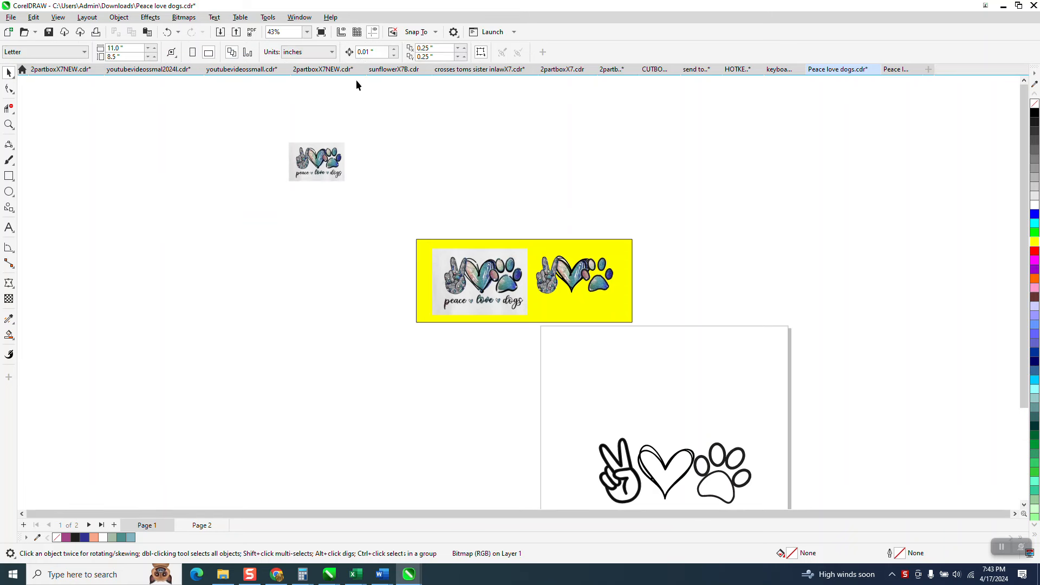
double_click(370, 53)
text(3)
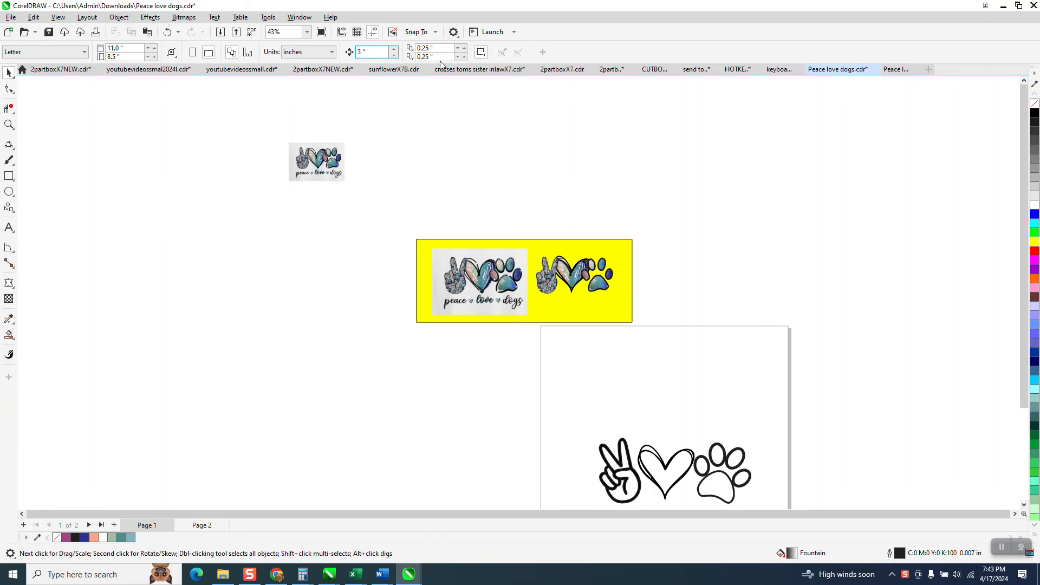
double_click(418, 48)
text(0)
double_click(432, 56)
text(0)
key(Return)
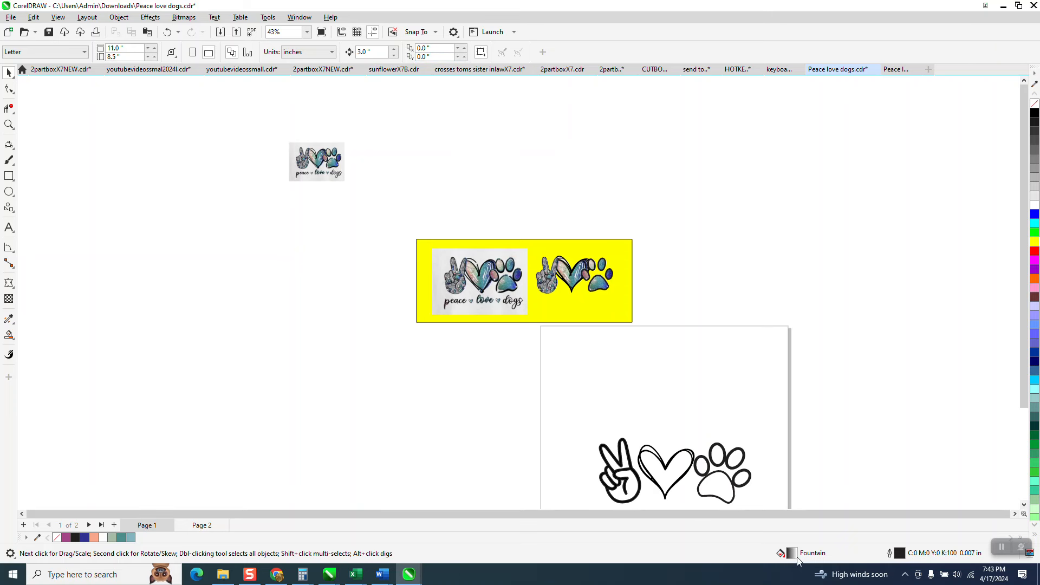
Draw a test rectangle about 3.08 by 1.90 in on the empty workspace to check the default fill, and delete it.
click(9, 176)
drag(142, 205, 218, 252)
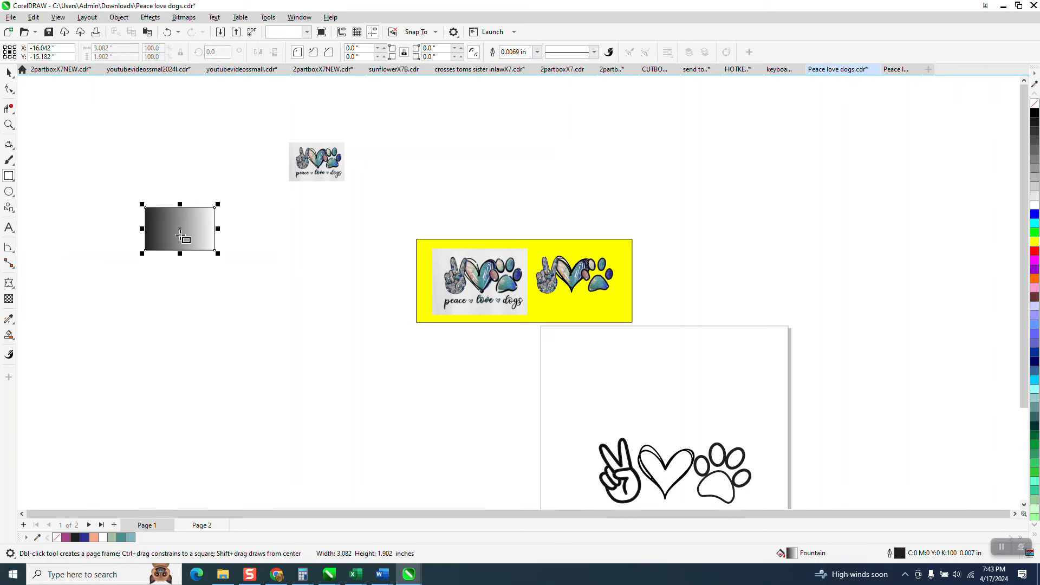
click(9, 74)
key(Delete)
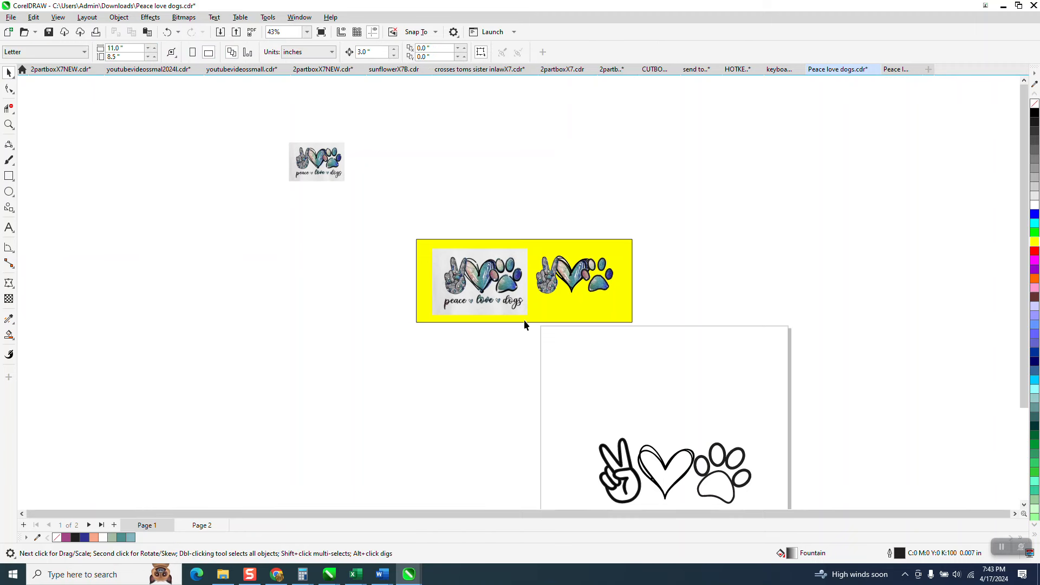
Change the document's default fill to no fill for Graphic objects.
double_click(792, 554)
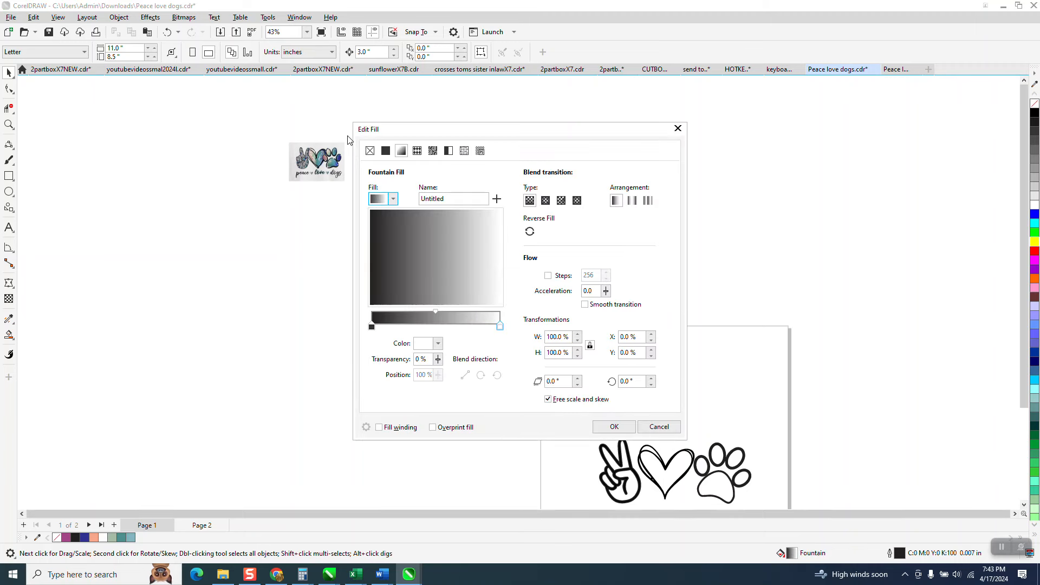
click(370, 151)
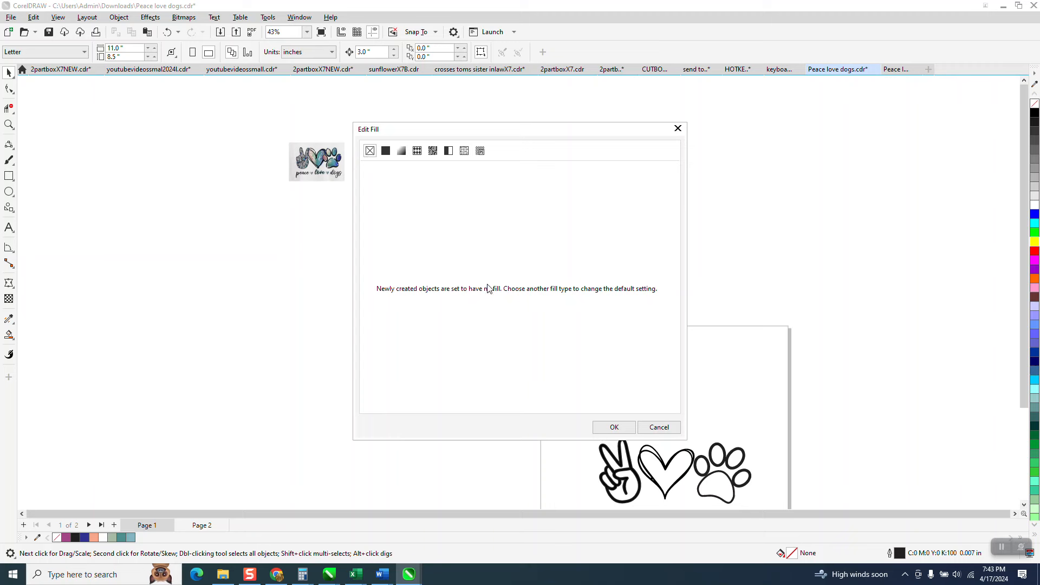
click(614, 427)
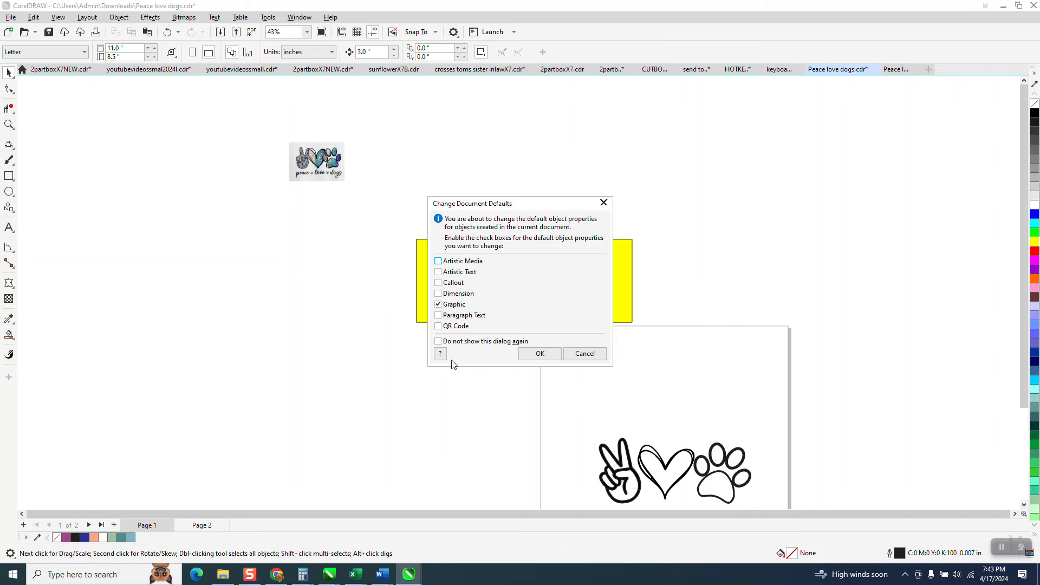
click(530, 354)
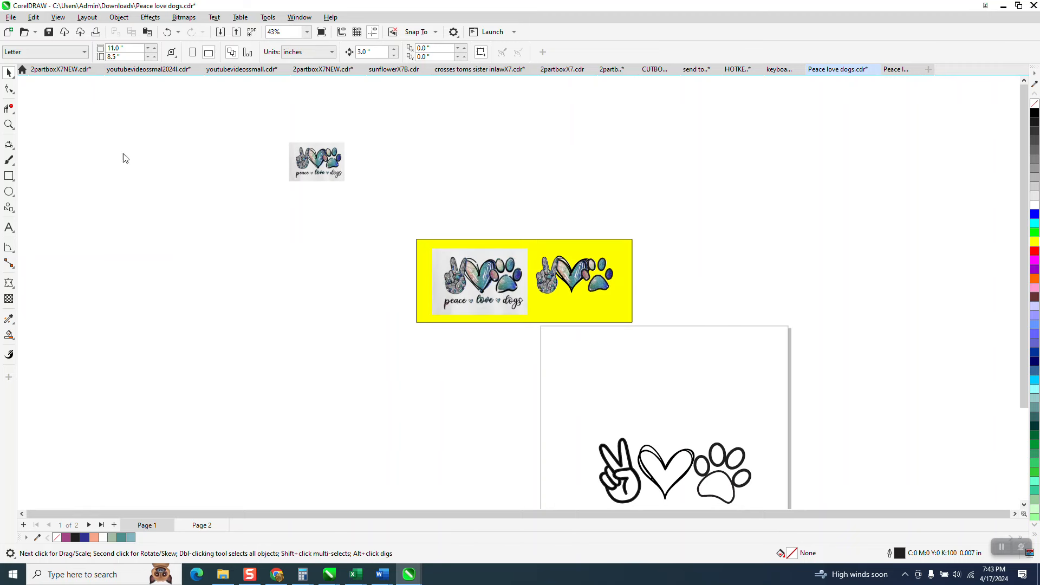
Draw another test rectangle about 5.56 by 3.08 in to check the no-fill default, and delete it.
click(9, 125)
drag(81, 194, 210, 261)
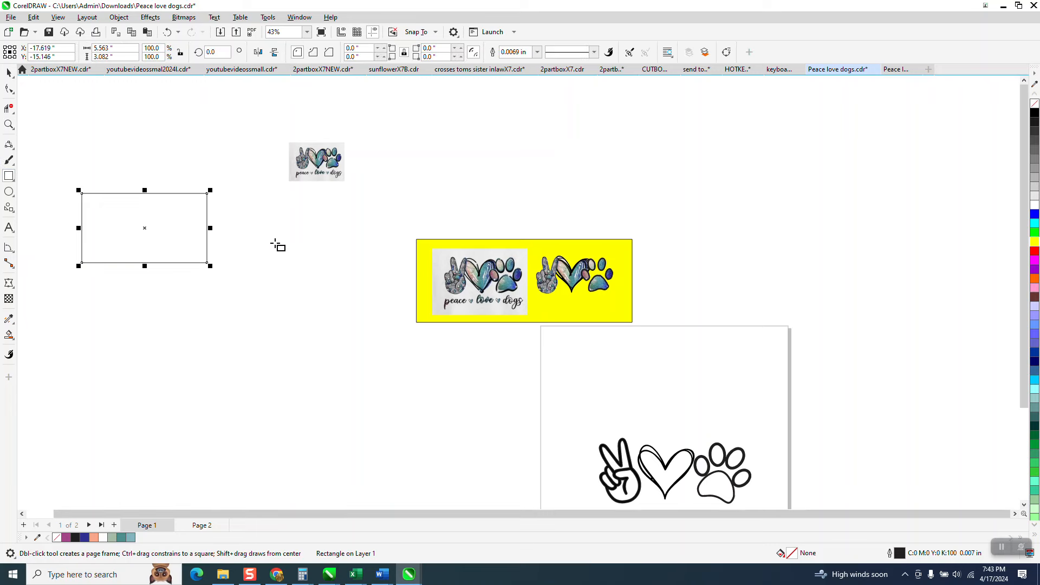
key(Delete)
Trace the shrunken bitmap with the Clipart outline trace and shift the result 3 in to the right of the original.
click(6, 126)
drag(522, 249, 646, 319)
scroll(515, 234, down, 5)
scroll(515, 229, down, 5)
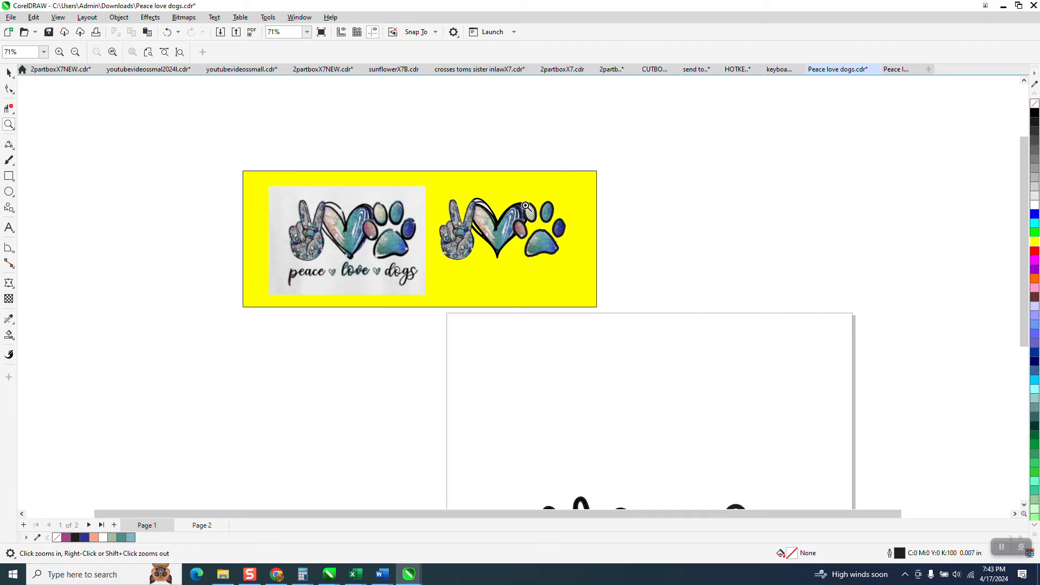
drag(213, 82, 404, 165)
click(8, 74)
click(328, 184)
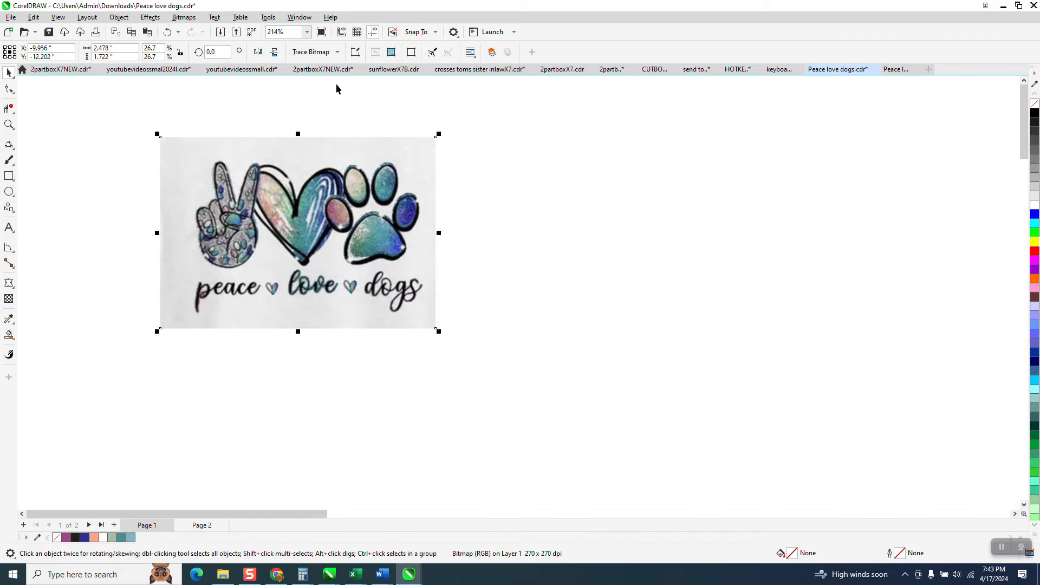
click(337, 52)
mouse_move(334, 97)
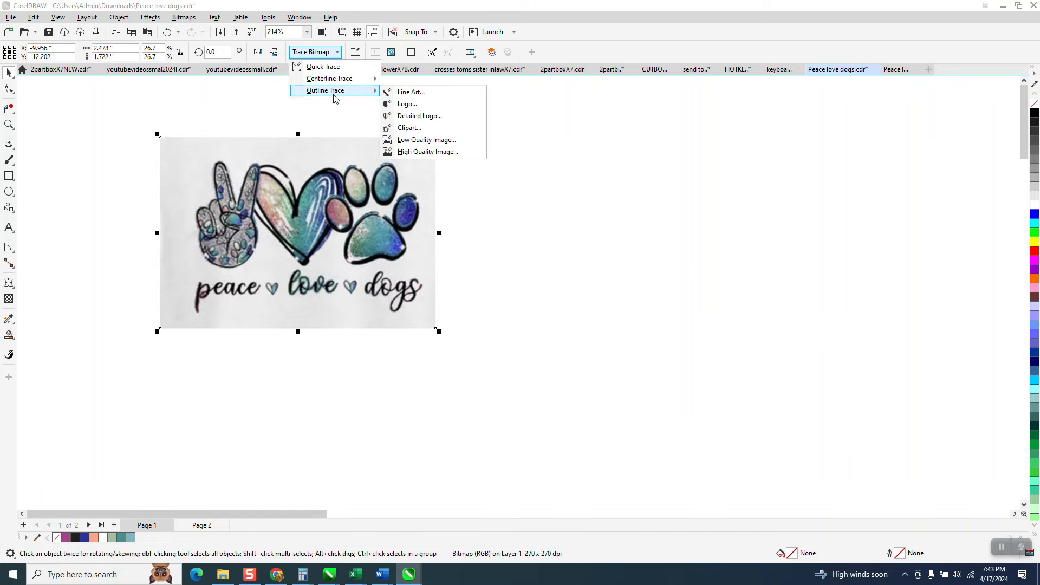
click(406, 128)
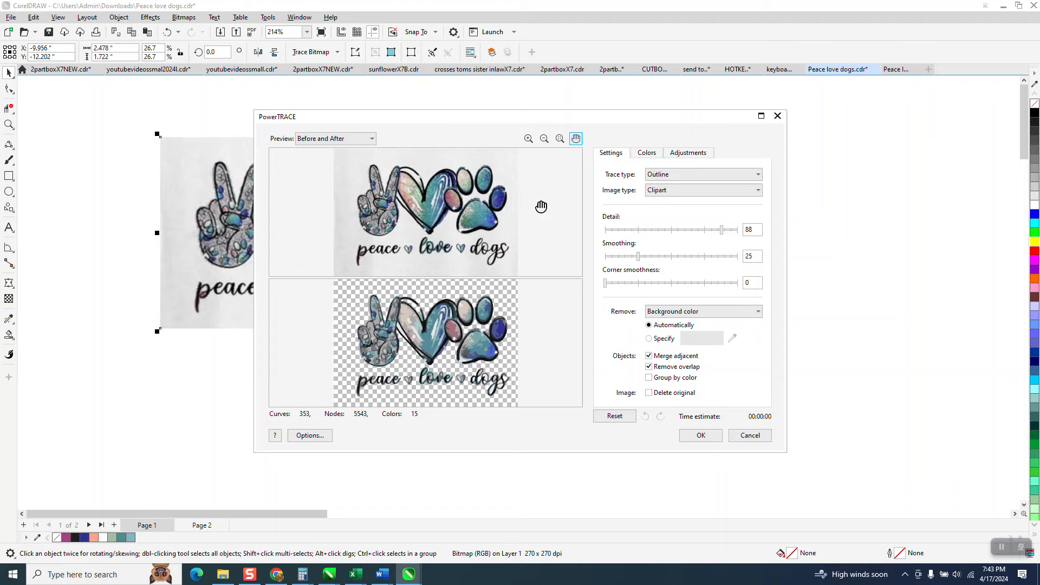
click(704, 437)
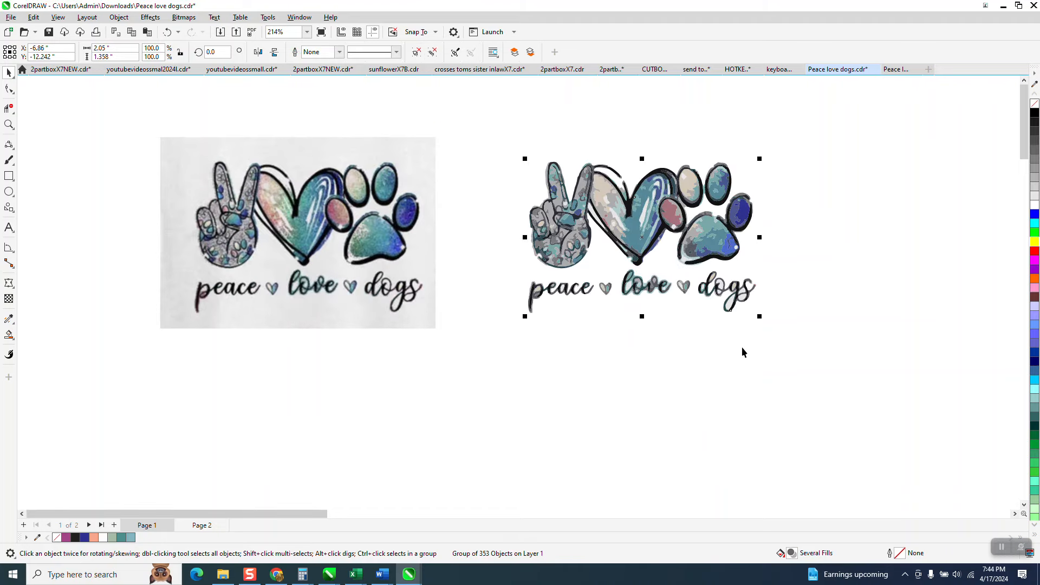
Ungroup the traced artwork into separate objects.
click(9, 124)
drag(541, 187, 899, 298)
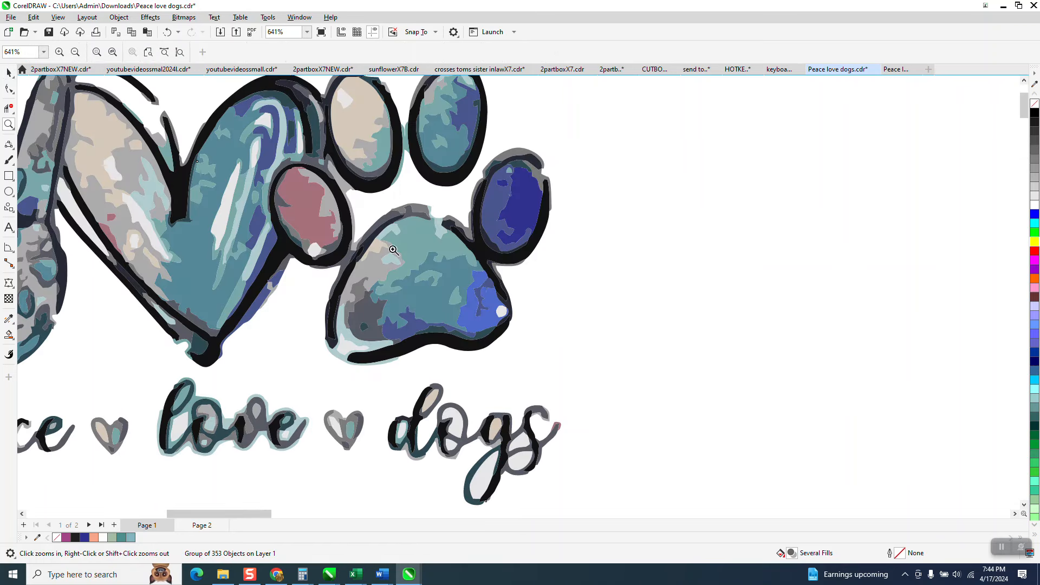
right_click(483, 193)
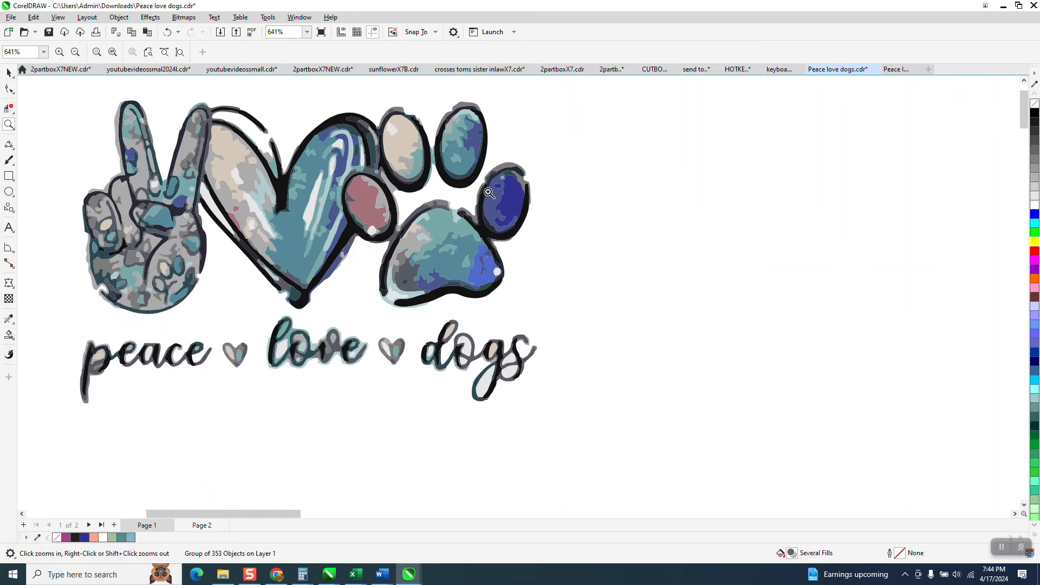
right_click(292, 198)
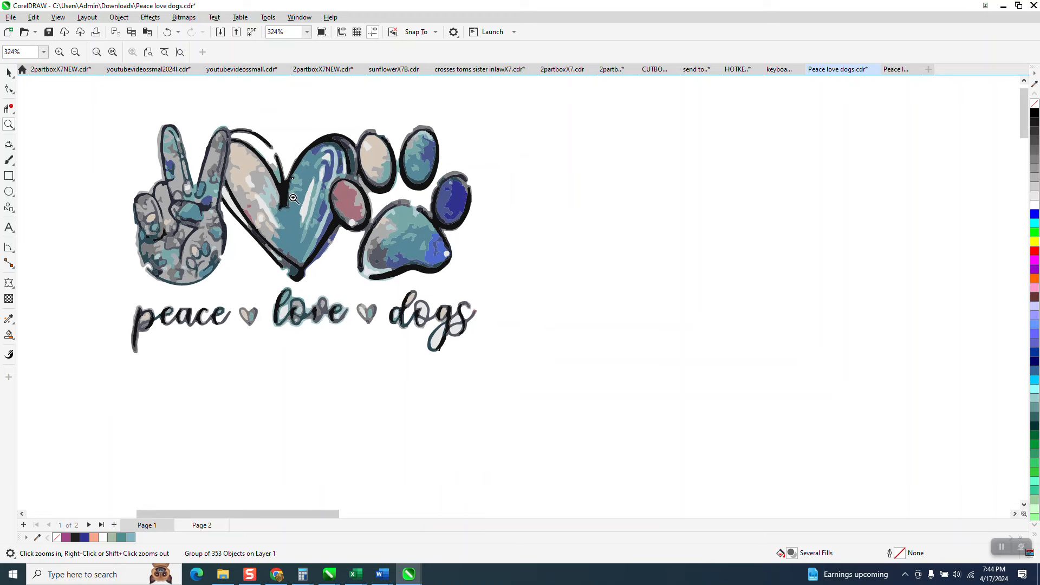
click(9, 72)
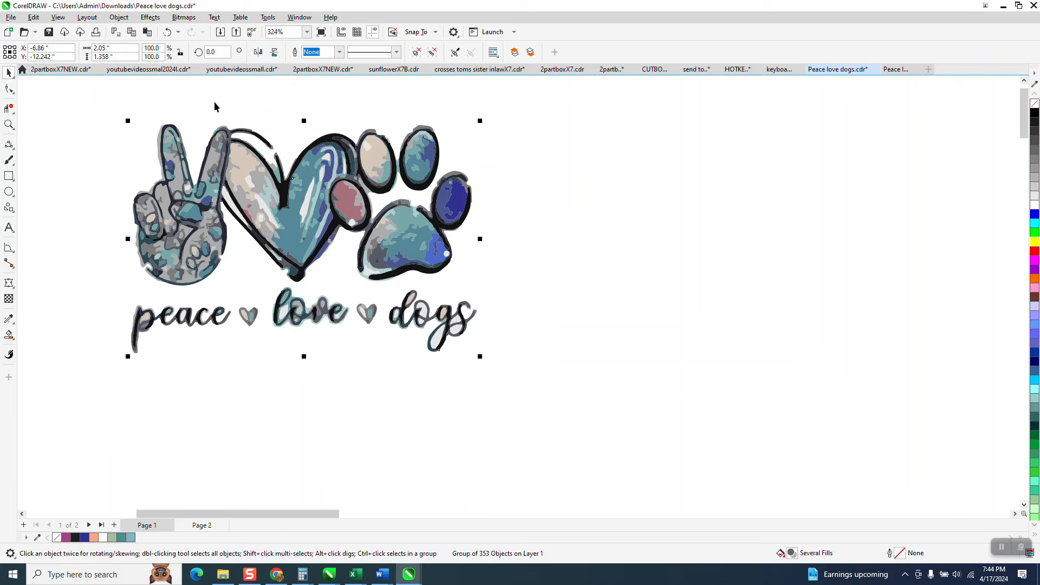
click(125, 22)
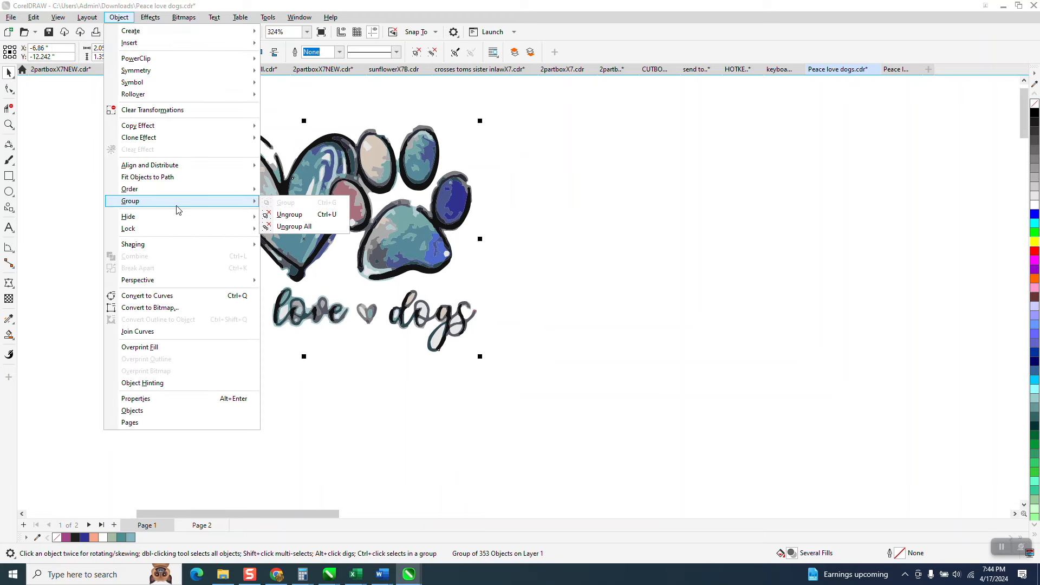
click(289, 214)
Delete the traced lettering and small hearts below the artwork, including the leftover letter fragments.
drag(109, 293, 522, 361)
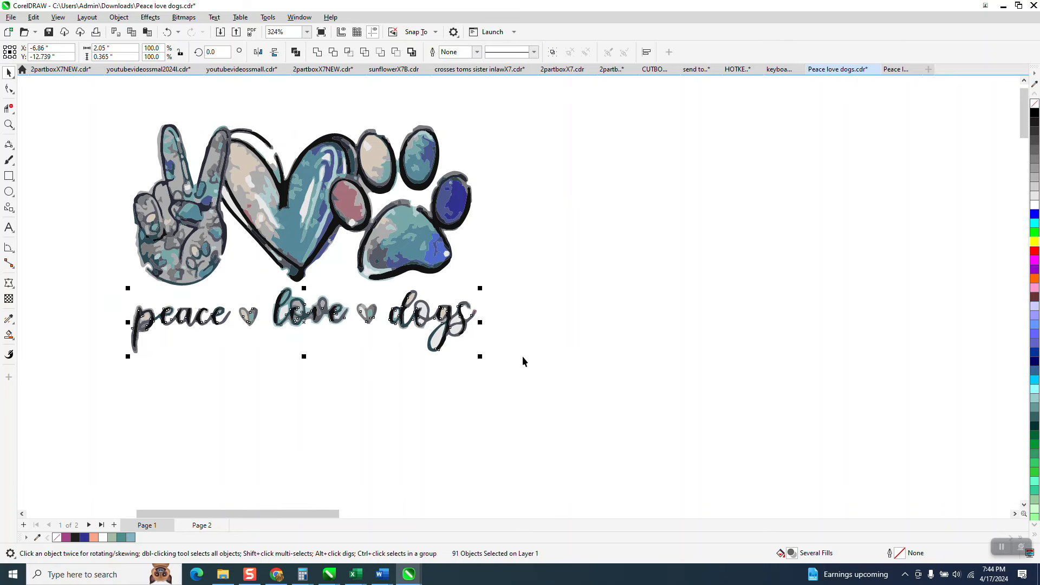
key(Delete)
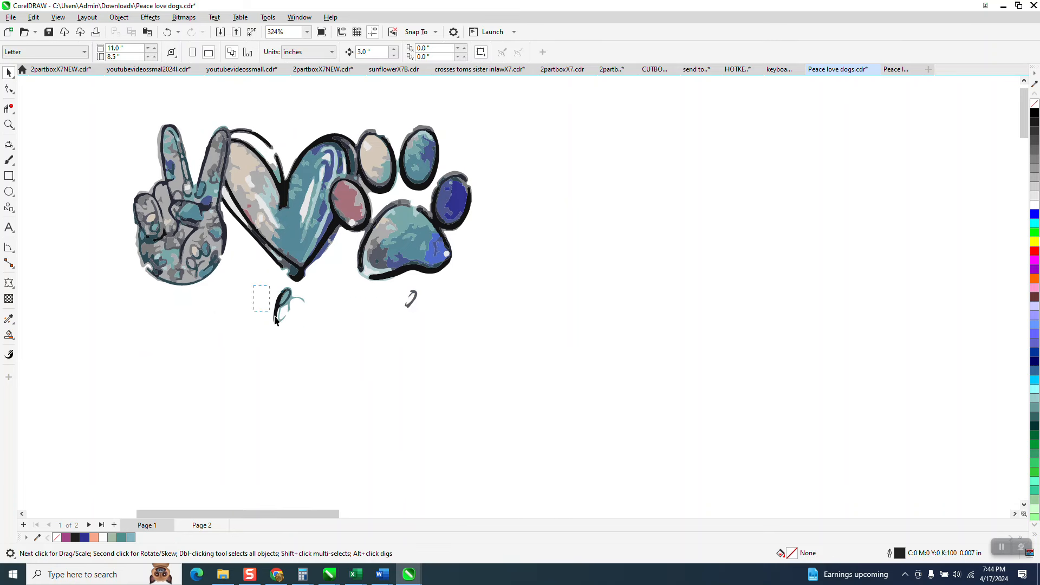
click(276, 317)
key(Delete)
Nudge every color piece inside the beige toe of the paw 3 in to the right, out of its black outline.
drag(521, 297, 522, 298)
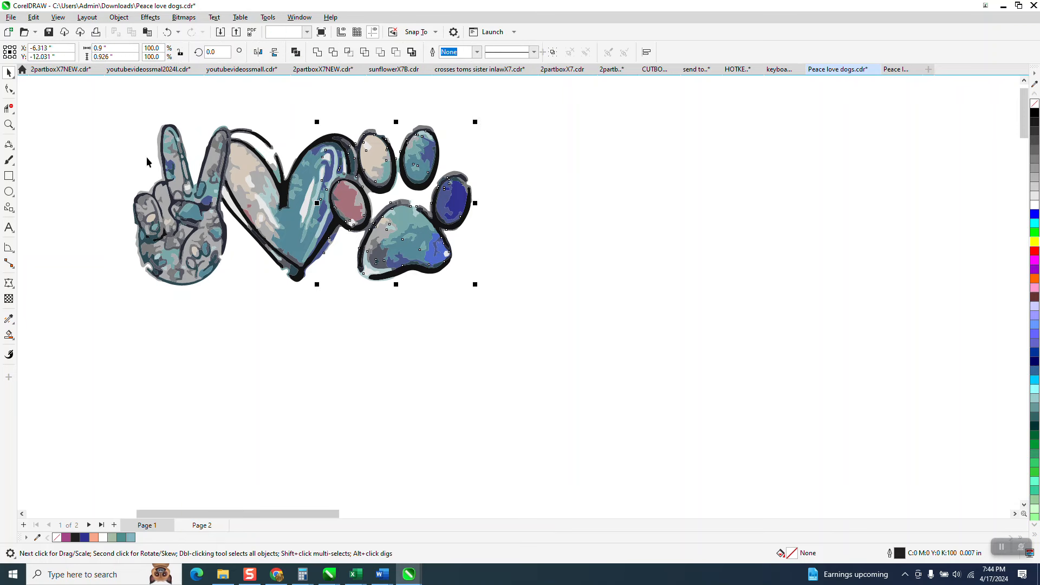
click(9, 124)
drag(354, 116, 550, 295)
click(8, 72)
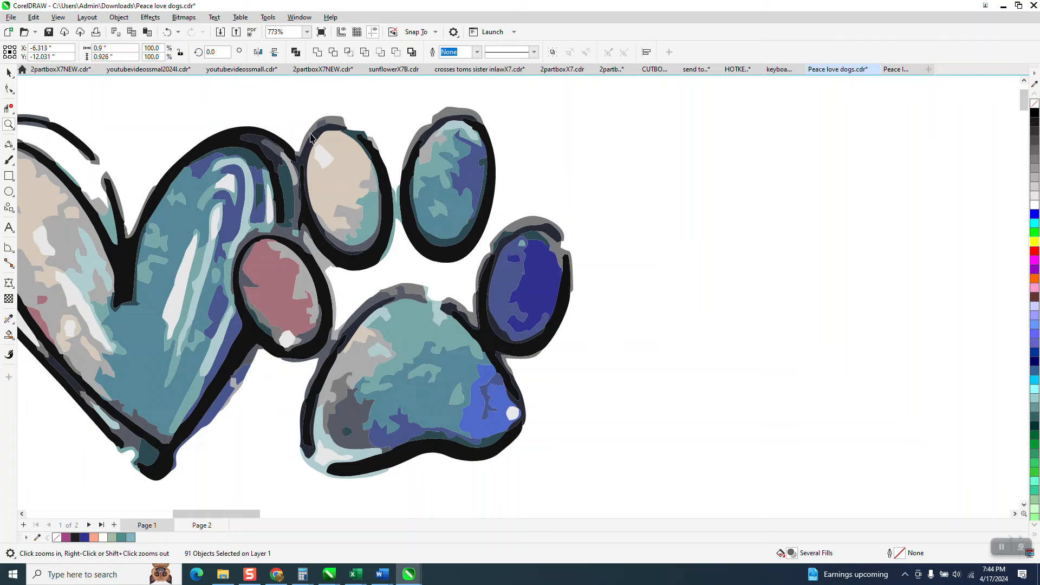
click(377, 108)
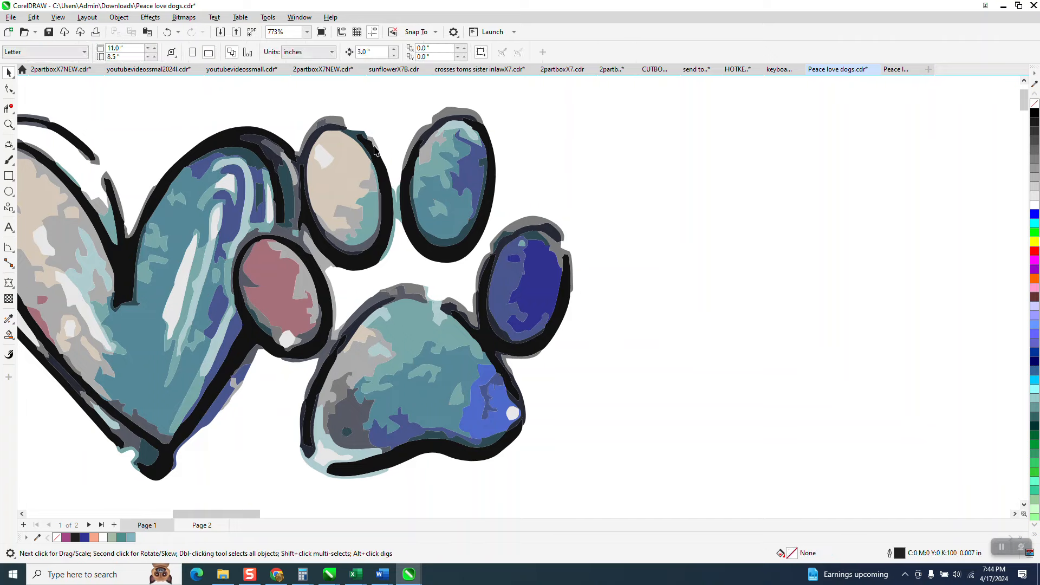
click(351, 174)
key(Delete)
click(327, 160)
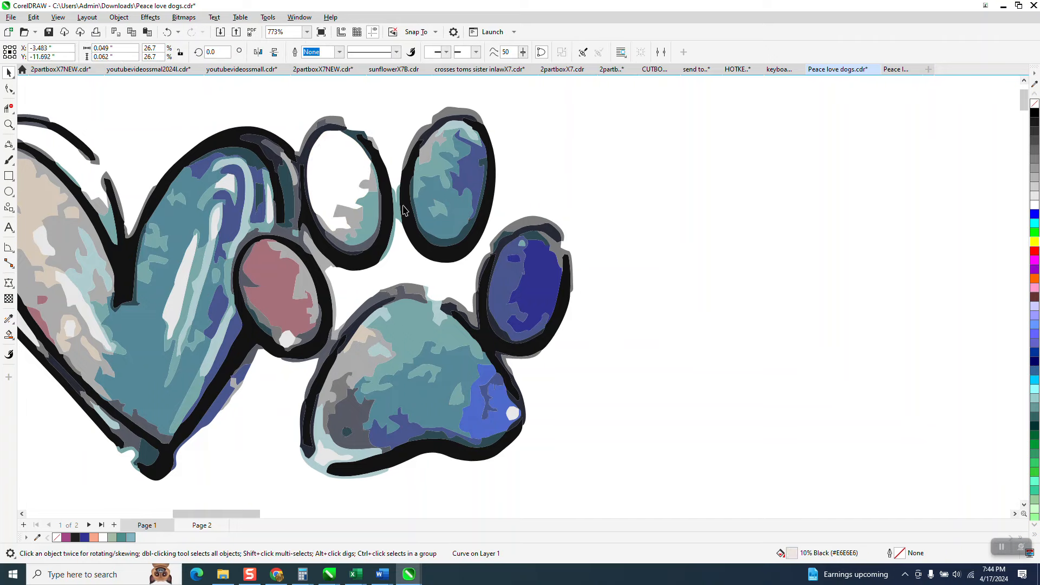
click(371, 208)
key(Delete)
click(369, 189)
key(Delete)
click(350, 228)
key(Delete)
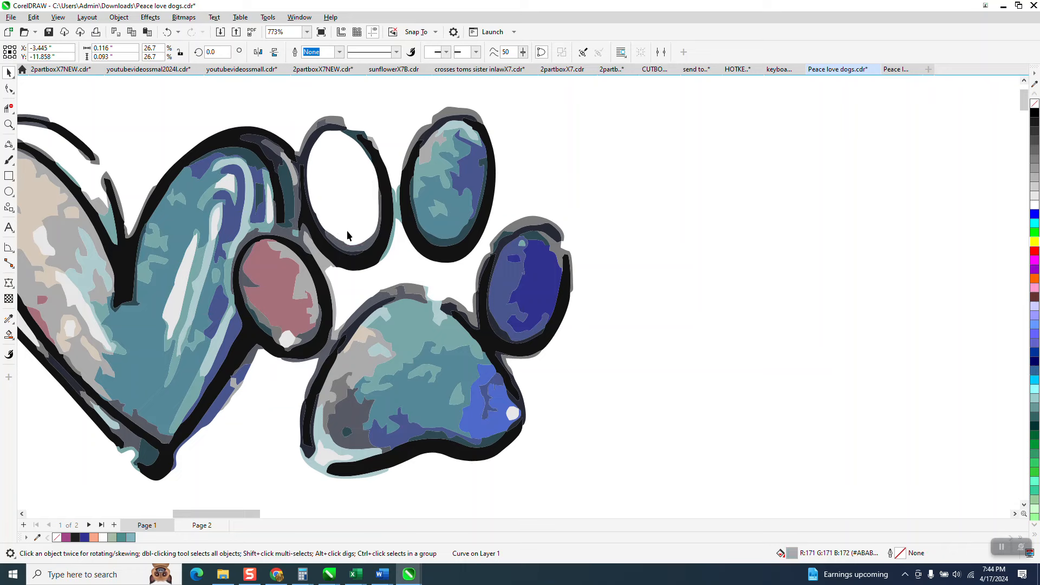
Nudge all teal, gray and blue pieces inside the neighboring teal toe 3 in to the right, out of its outline.
click(455, 209)
key(Delete)
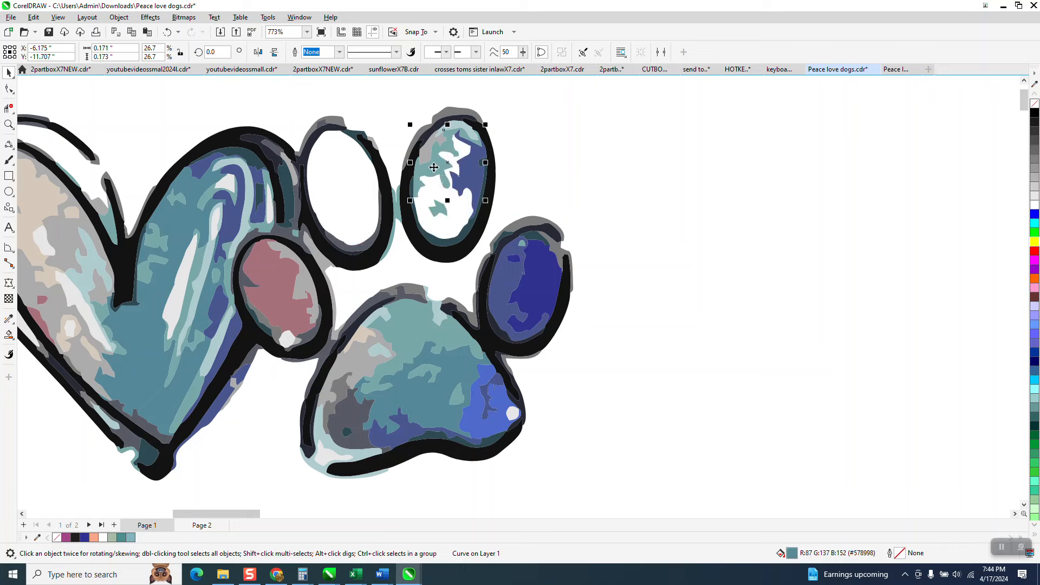
click(436, 174)
key(Delete)
click(426, 155)
key(Delete)
click(457, 126)
key(Delete)
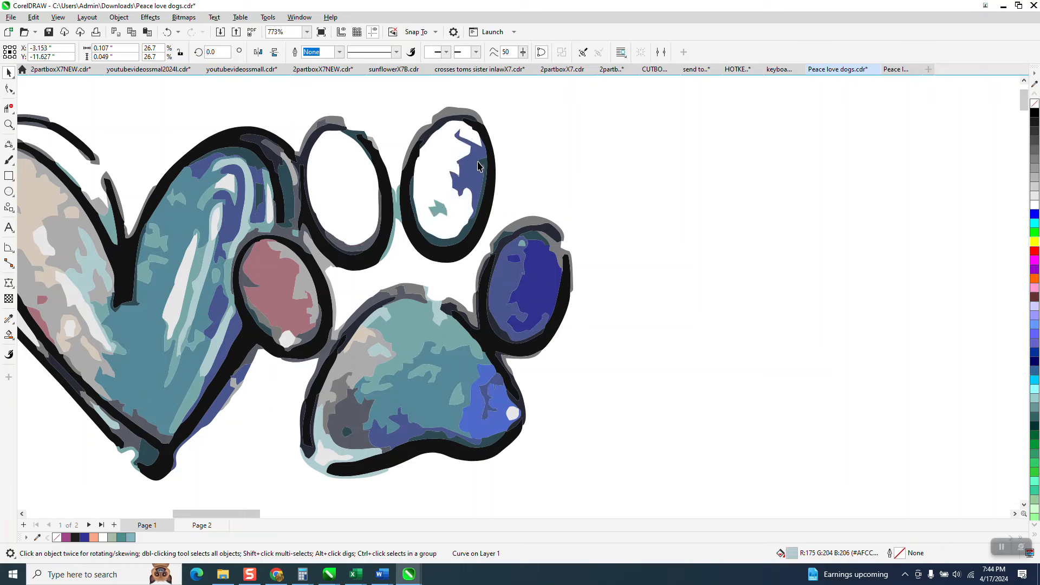
click(439, 209)
key(Delete)
click(480, 179)
key(Delete)
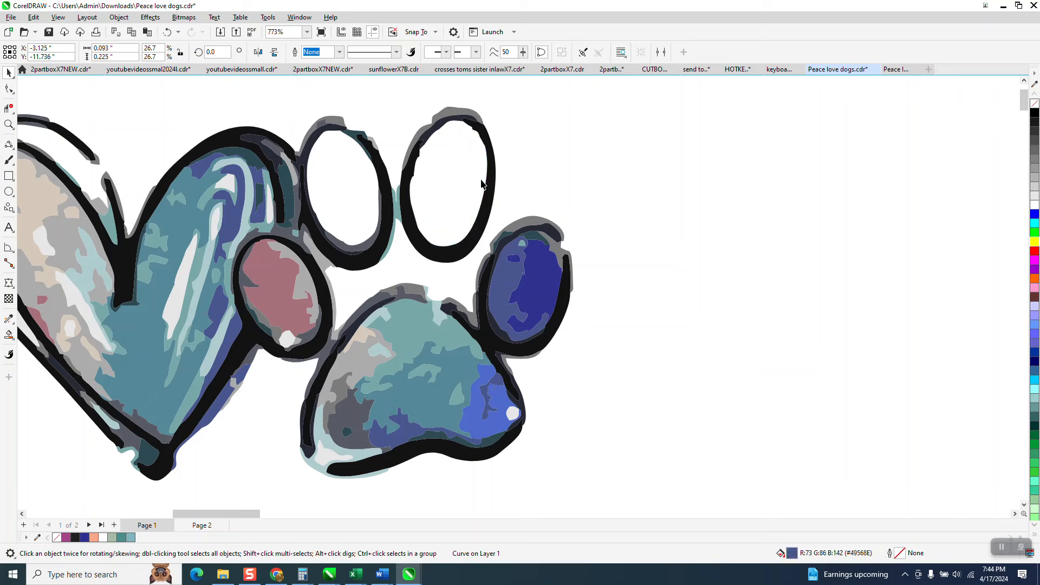
Nudge all navy, blue, gray and teal pieces inside the rightmost paw toe 3 in to the right, out of its outline.
click(540, 259)
key(Delete)
click(552, 252)
key(Delete)
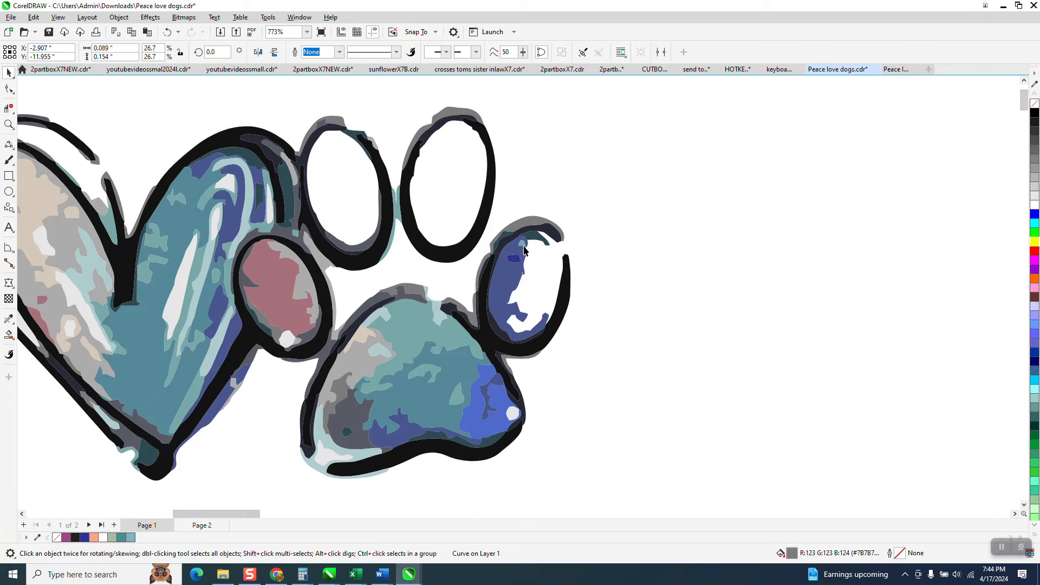
click(531, 238)
key(Delete)
click(514, 252)
key(Delete)
click(520, 244)
key(Delete)
click(515, 258)
key(Delete)
Nudge the pink, gray, dark and white pieces inside the leftmost paw toe 3 in to the right, out of its outline.
click(296, 296)
key(Delete)
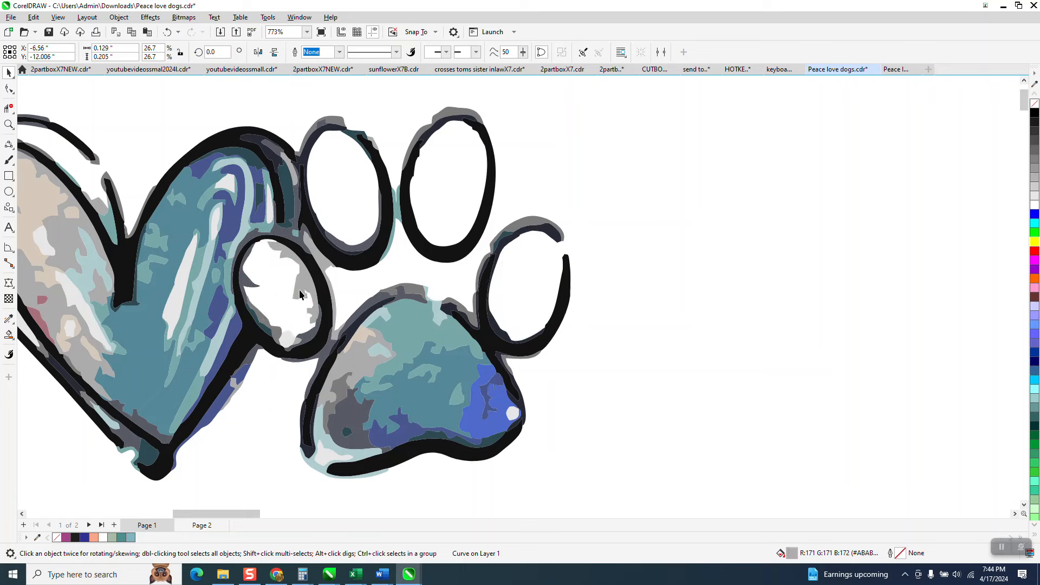
key(Delete)
click(260, 294)
click(274, 330)
key(Delete)
click(314, 337)
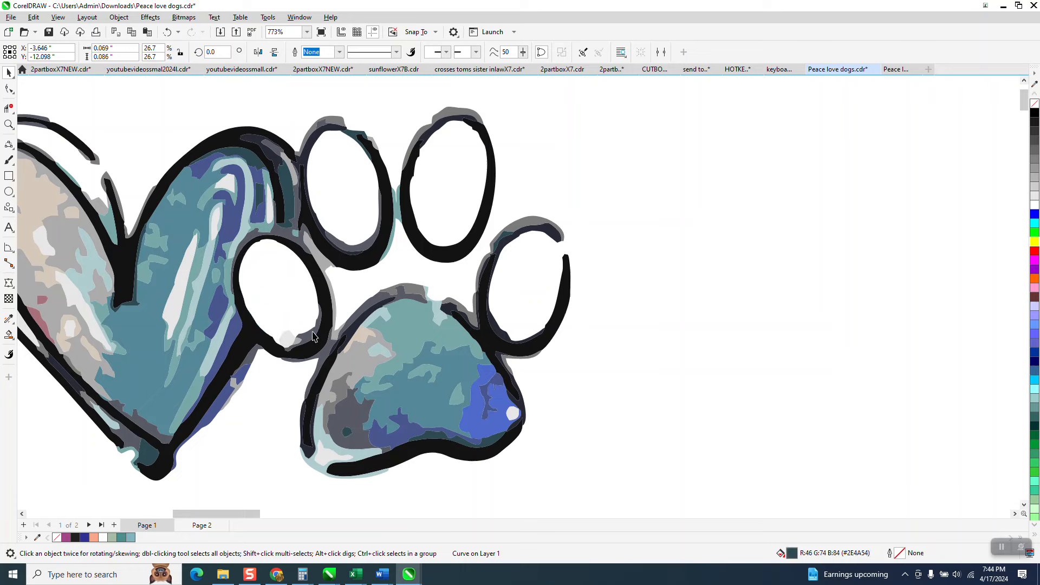
key(Delete)
click(300, 340)
key(Delete)
Nudge the main teal areas, the bright blue pieces and the white spot in the large paw pad 3 in to the right.
click(390, 326)
key(Delete)
click(381, 320)
key(Delete)
click(441, 318)
key(Delete)
click(493, 379)
key(Delete)
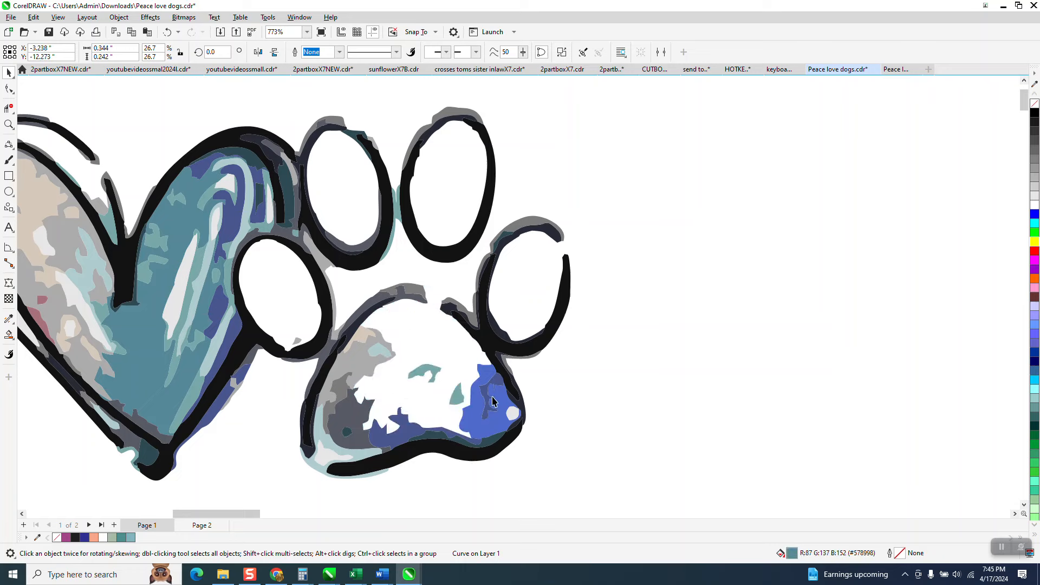
click(496, 386)
key(Delete)
click(493, 413)
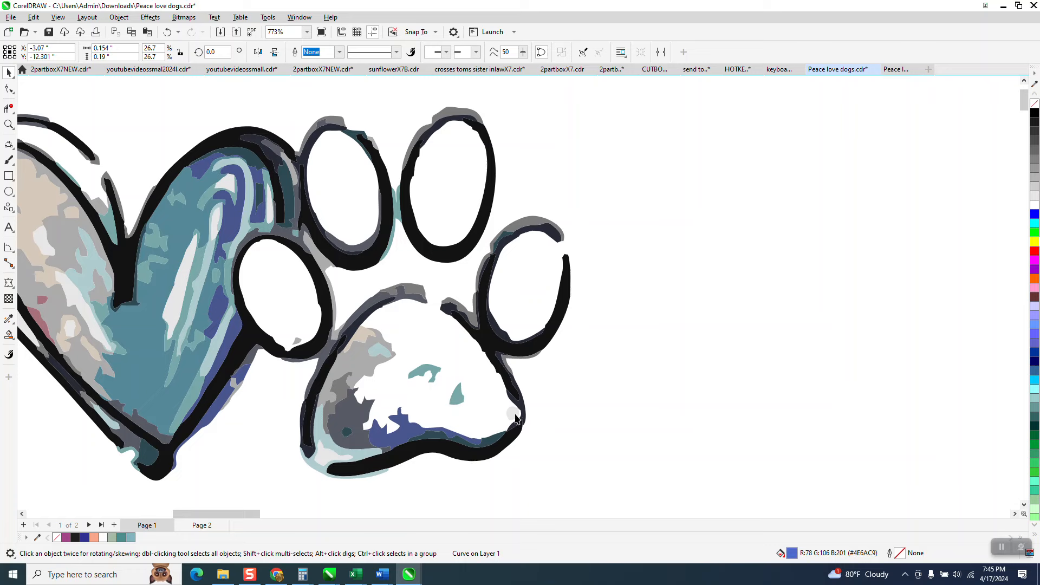
key(Delete)
Nudge the small teal leftovers and the pale and beige patches in the large pad's upper part 3 in to the right.
click(458, 402)
key(Delete)
click(429, 374)
key(Delete)
click(380, 355)
key(Delete)
click(378, 342)
key(Delete)
click(364, 333)
key(Delete)
Nudge the gray, pale, navy and dark teal pieces along the large pad's left and lower edges 3 in to the right.
click(344, 381)
key(Delete)
click(323, 427)
key(Delete)
click(323, 455)
key(Delete)
click(344, 432)
key(Delete)
click(351, 424)
key(Delete)
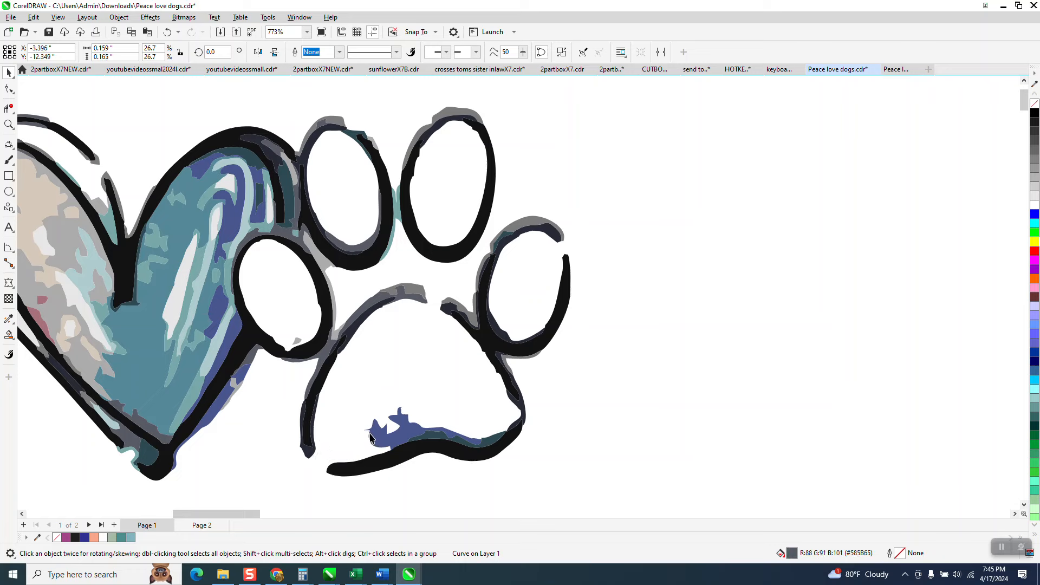
click(375, 432)
key(Delete)
click(432, 436)
key(Delete)
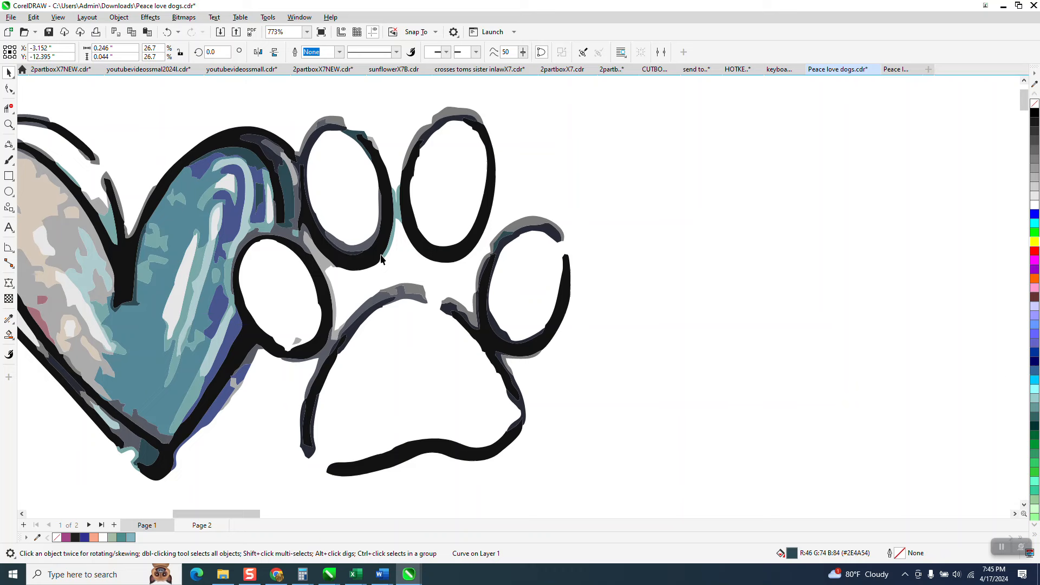
Delete the stray dark sliver lying to the right of the separated color paw.
scroll(333, 271, down, 2)
scroll(333, 271, down, 2)
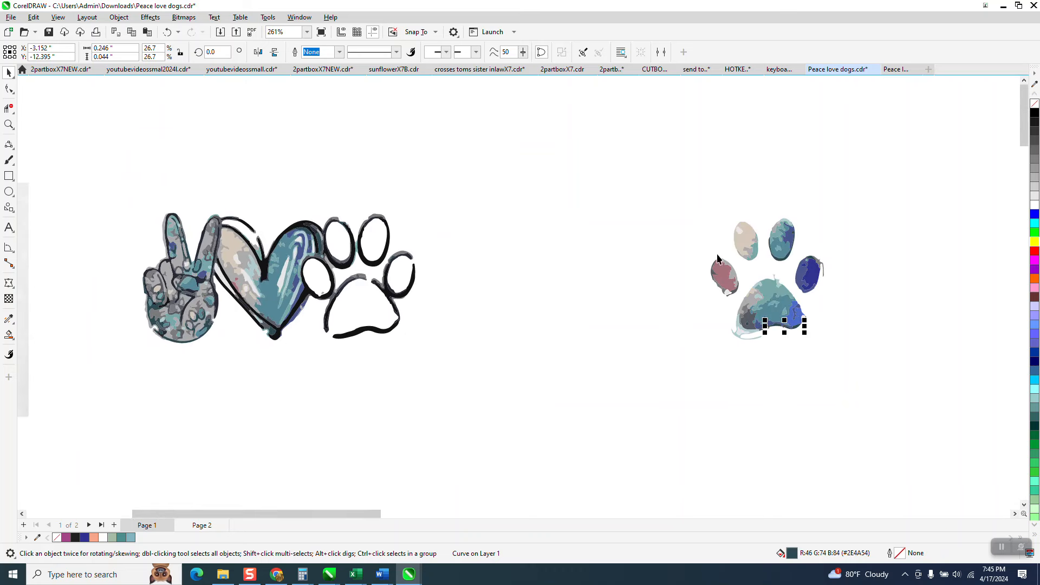
click(8, 125)
drag(689, 198, 872, 371)
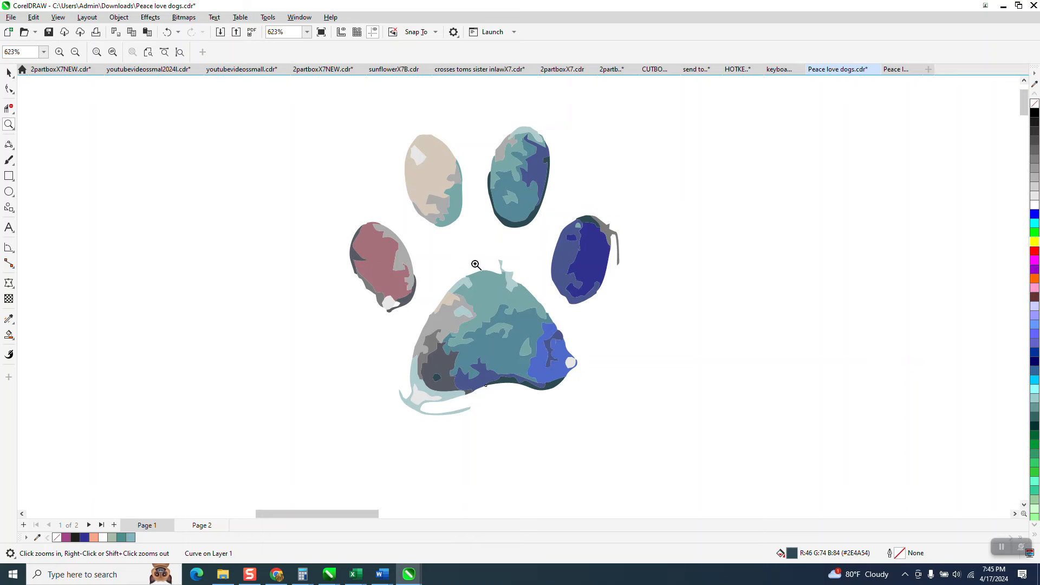
scroll(471, 262, down, 2)
scroll(97, 136, down, 1)
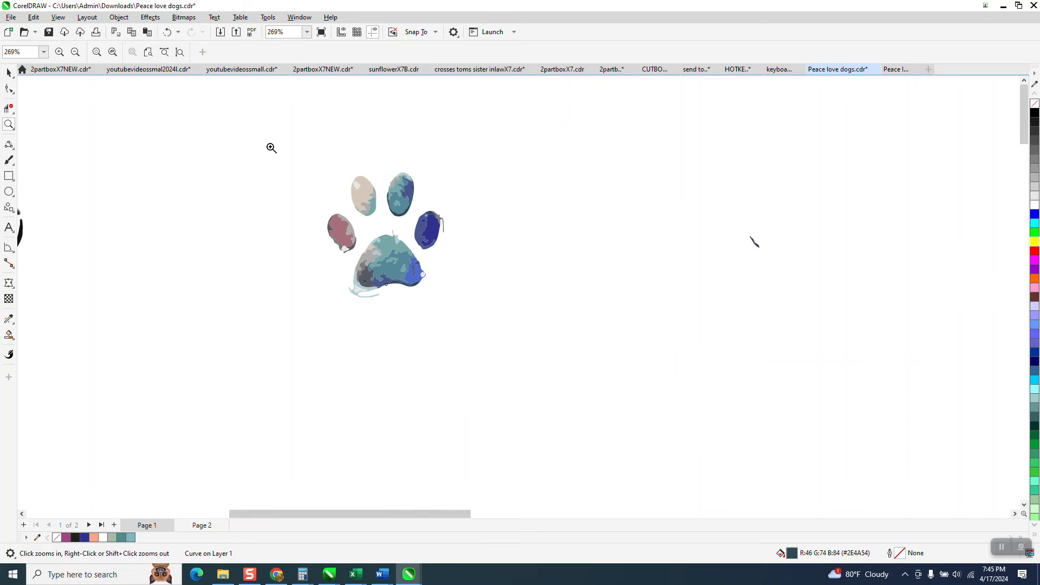
click(9, 73)
drag(716, 207, 865, 302)
key(Delete)
Create a boundary around all color pieces of the separated paw and nudge it 3 in to the right.
drag(438, 302, 439, 303)
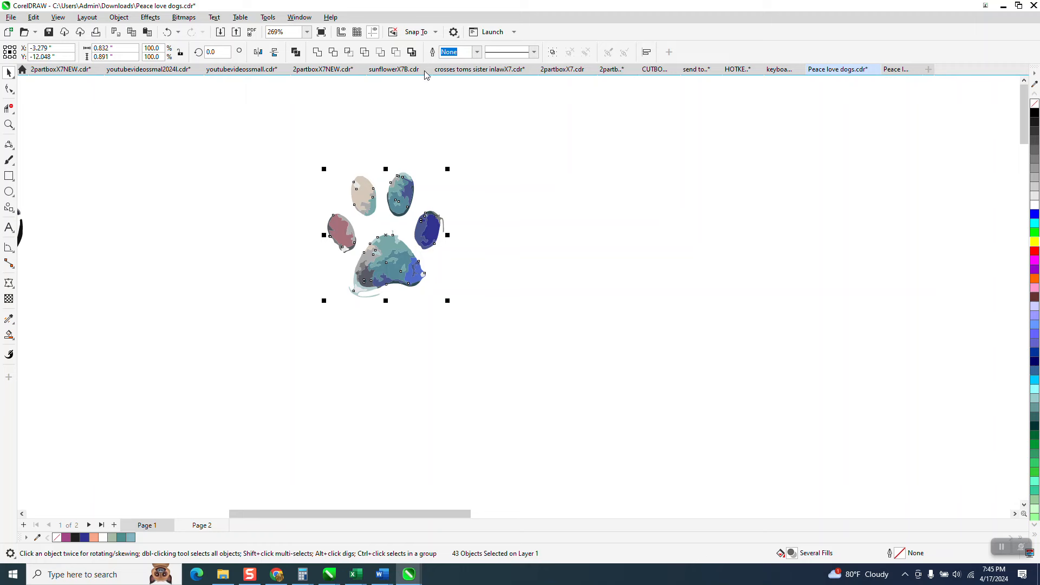
click(412, 52)
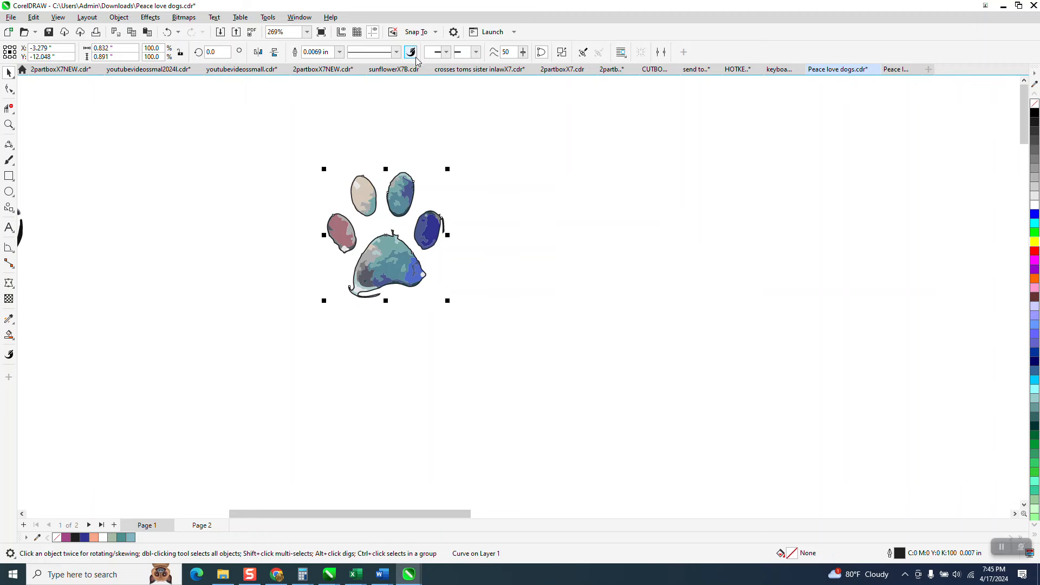
key(Right)
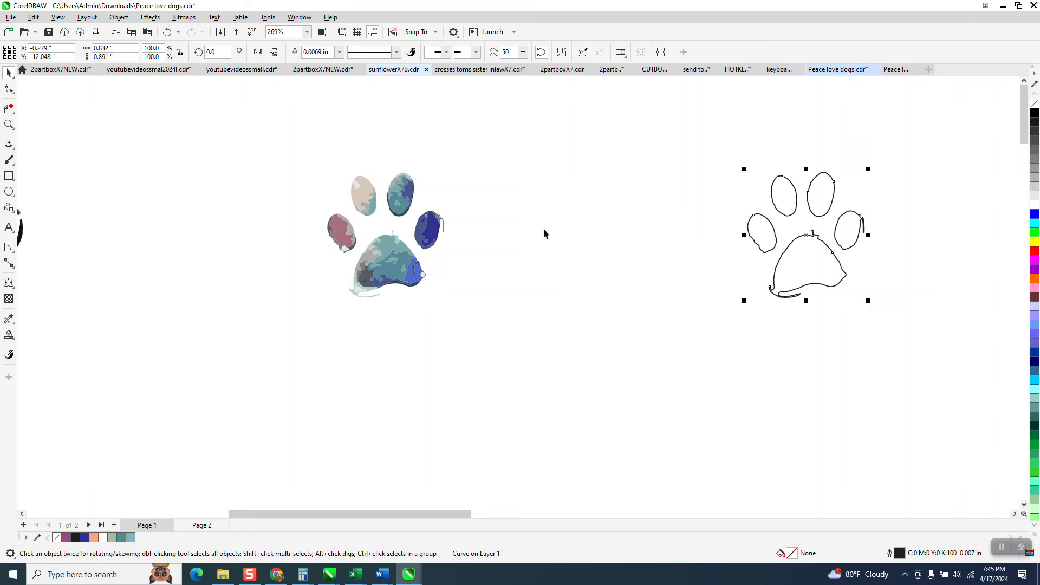
Set the paw boundary's outline width to Hairline.
click(9, 124)
drag(750, 157, 861, 322)
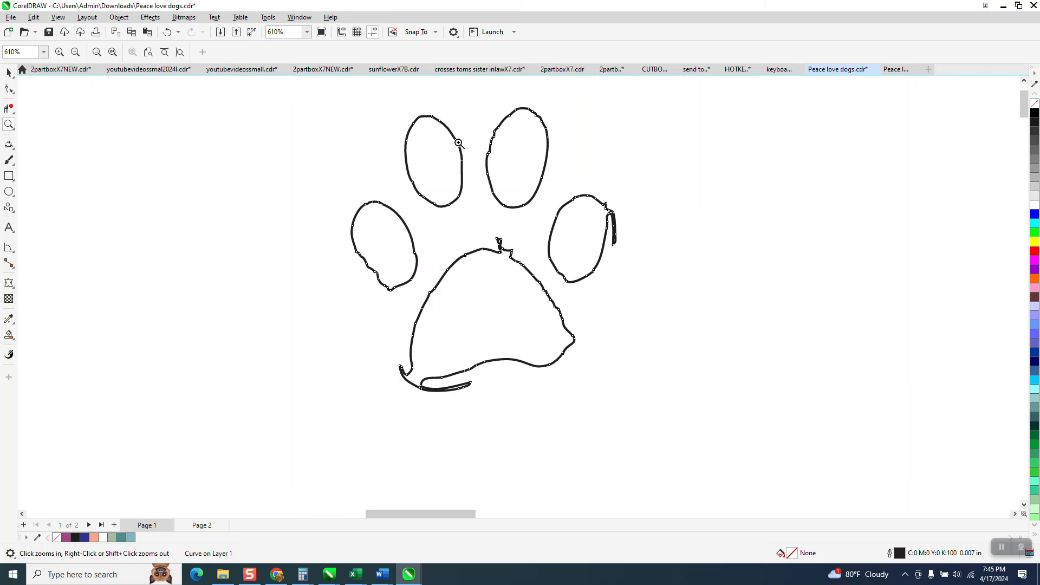
drag(582, 170, 656, 251)
drag(362, 149, 606, 251)
scroll(401, 192, down, 1)
click(12, 74)
scroll(379, 217, down, 4)
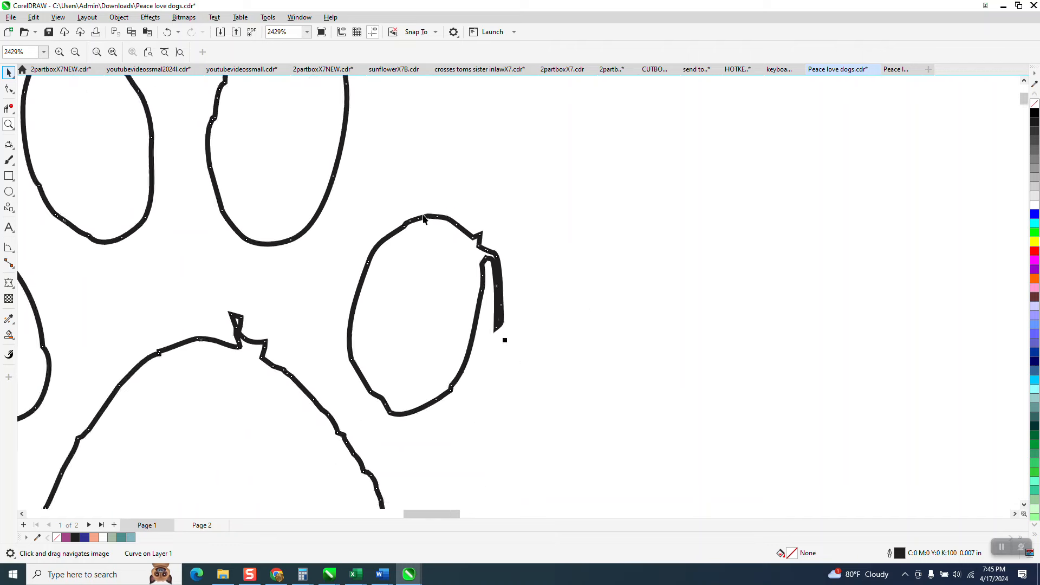
drag(241, 113, 561, 400)
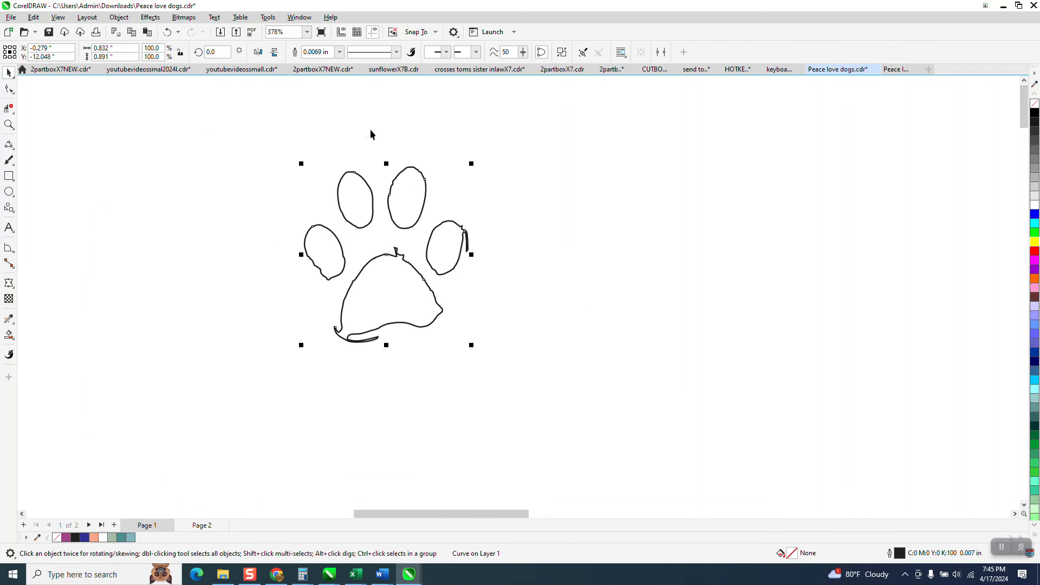
click(339, 51)
click(331, 80)
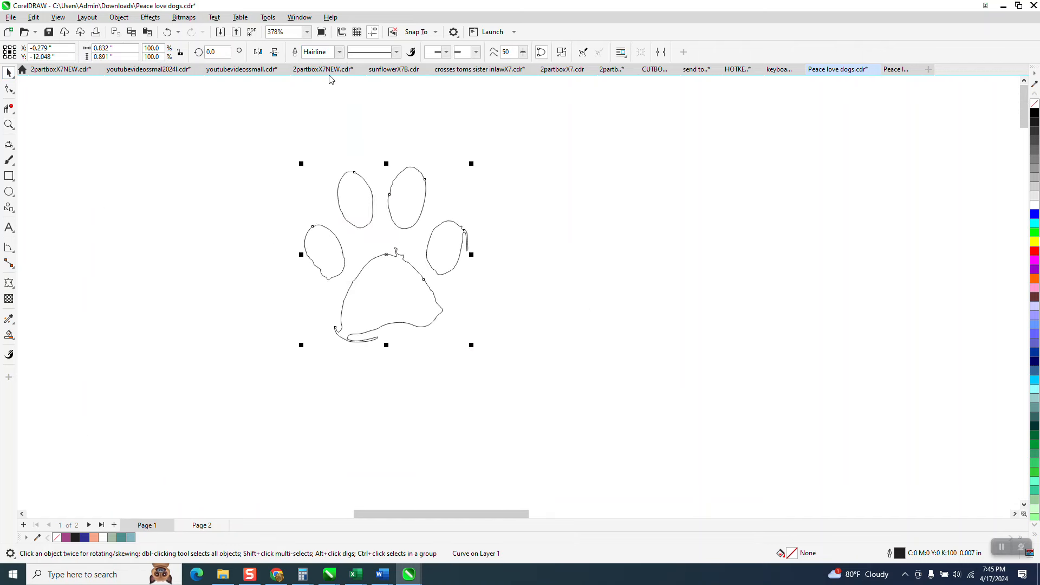
Delete the nodes that form the jagged tip and the long thin spur on the rightmost toe's boundary.
click(9, 125)
drag(490, 256, 491, 257)
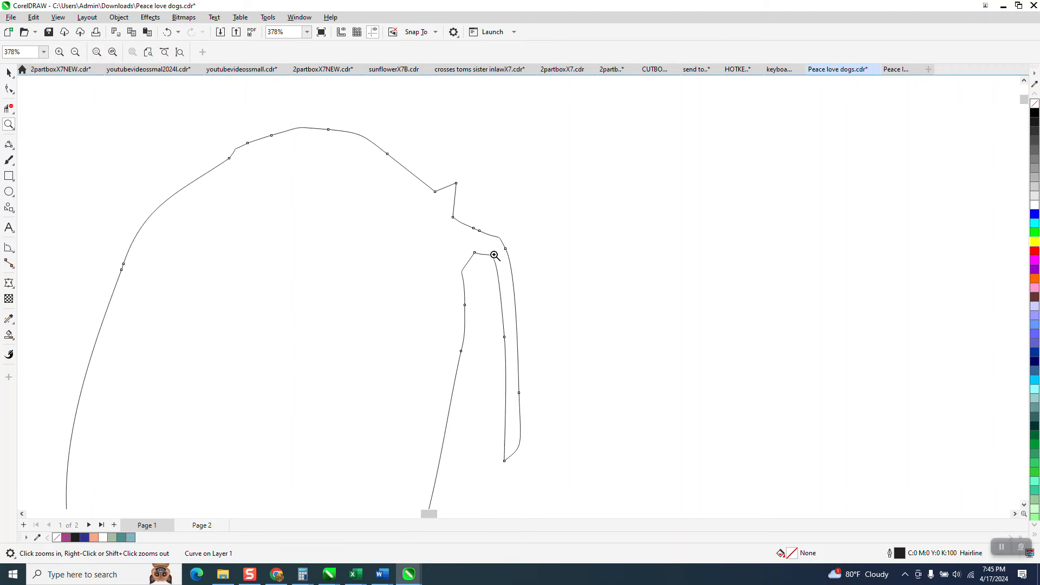
click(10, 90)
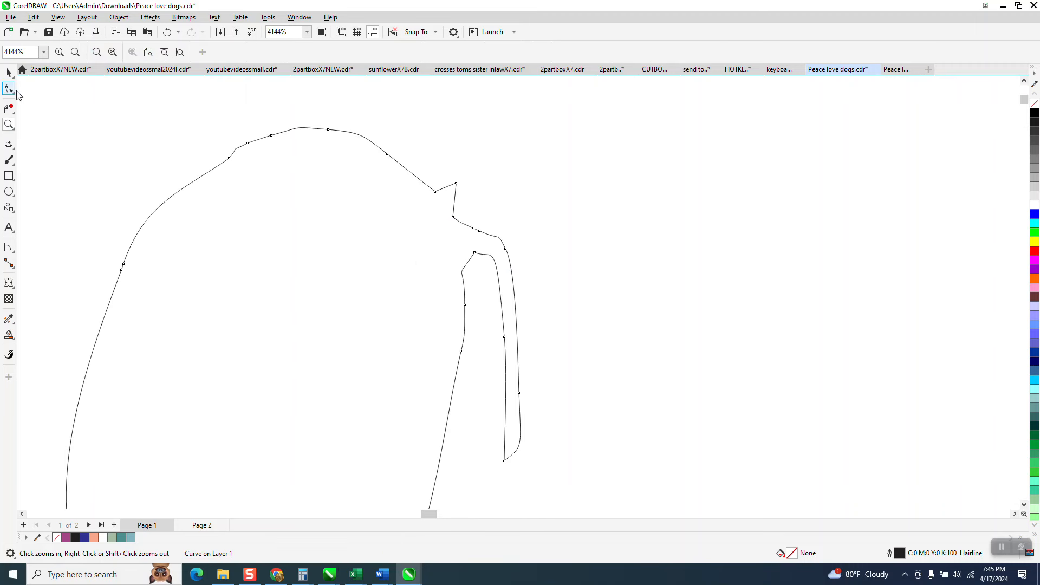
click(456, 184)
key(Delete)
drag(470, 216, 507, 270)
key(Delete)
drag(497, 423, 605, 467)
key(Delete)
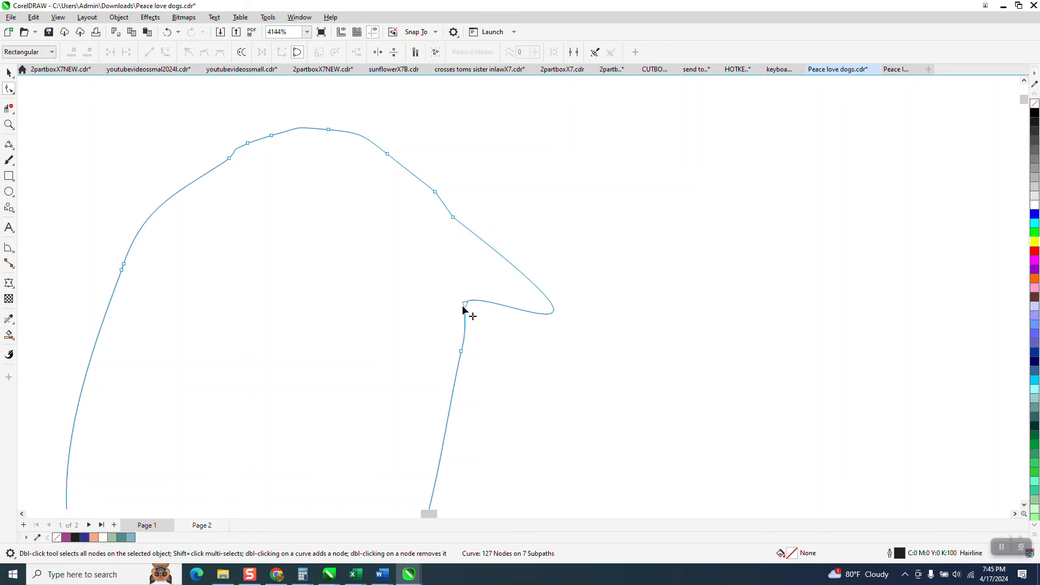
key(Delete)
Convert the bulging segment between the two nodes on the rightmost toe's outer side to a straight line.
drag(476, 205, 464, 366)
right_click(464, 354)
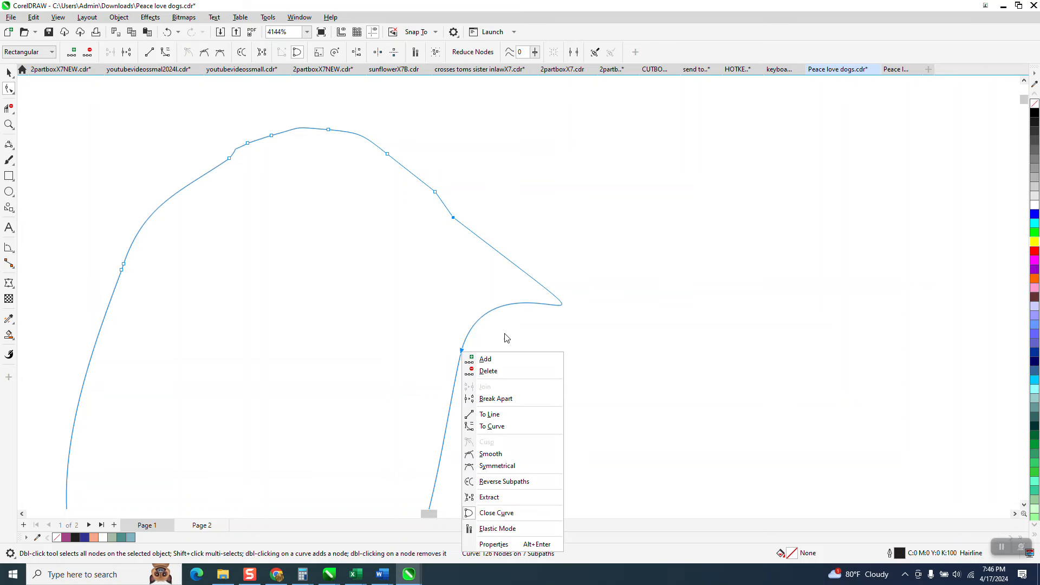
click(501, 417)
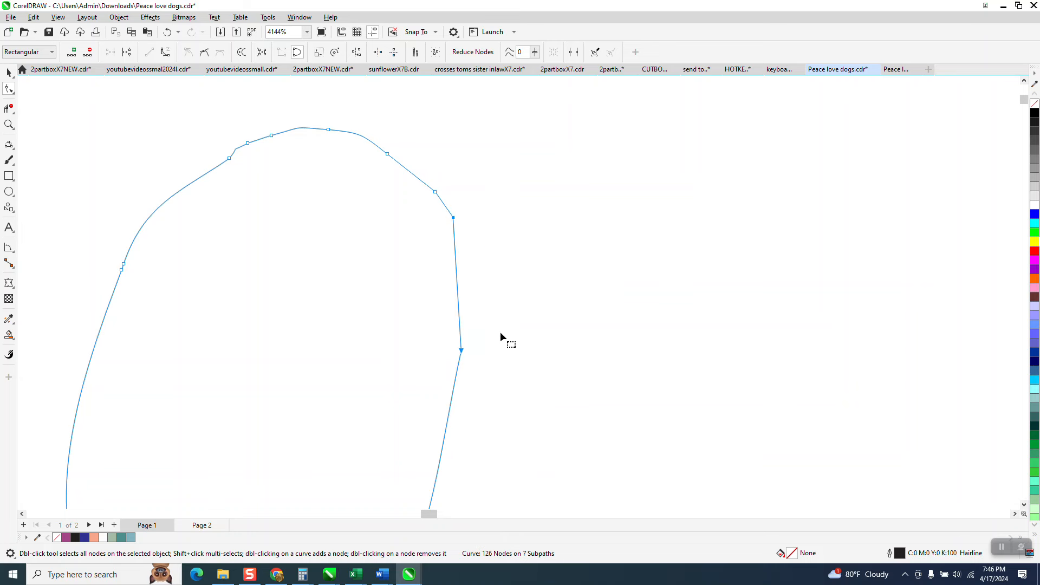
Convert the straight segment on the rightmost toe to a curve and bow it outward to round off the toe.
drag(488, 193, 445, 390)
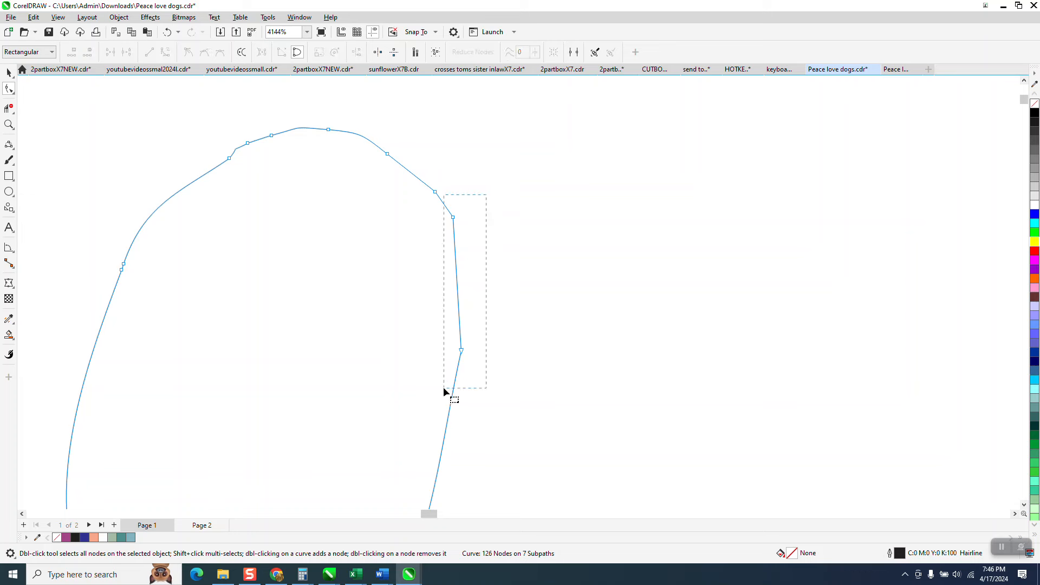
right_click(461, 355)
click(513, 423)
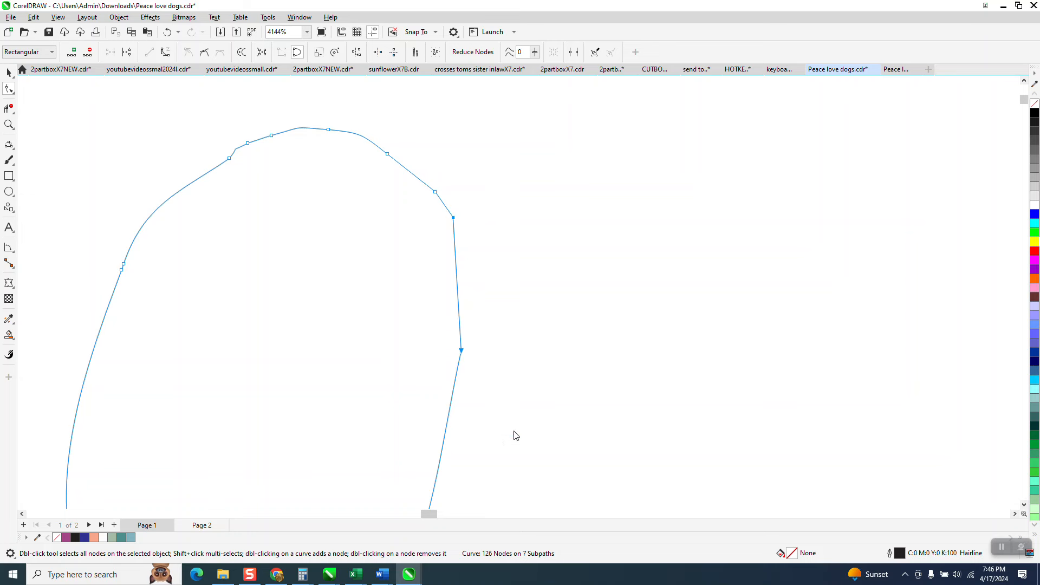
click(461, 364)
click(462, 351)
drag(459, 310, 469, 304)
mouse_move(472, 268)
mouse_down()
mouse_move(458, 263)
mouse_move(470, 257)
mouse_up()
Delete the nodes that form the spike and the step at the top of the large pad's boundary.
scroll(449, 223, down, 5)
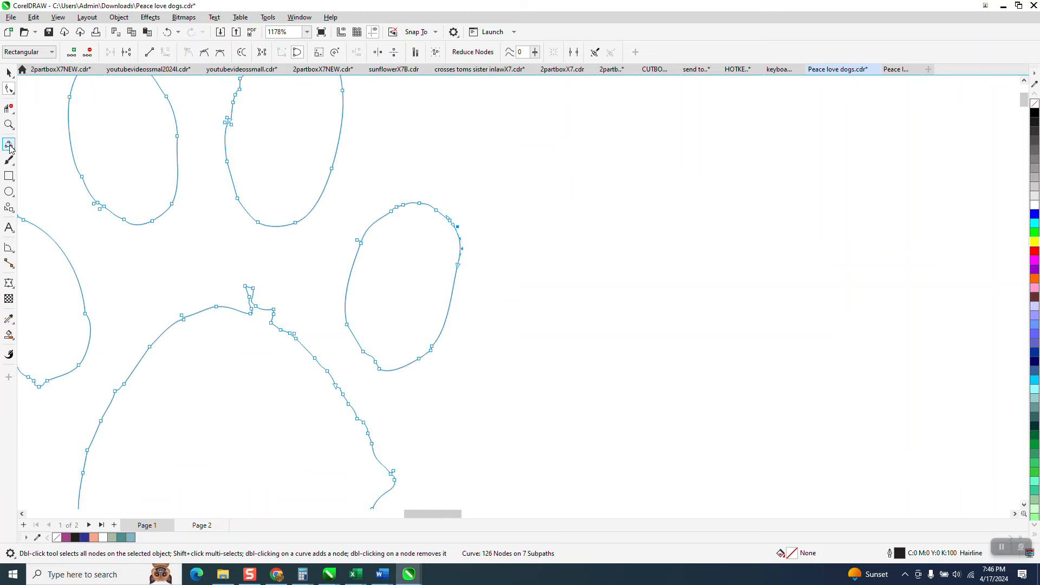
click(10, 145)
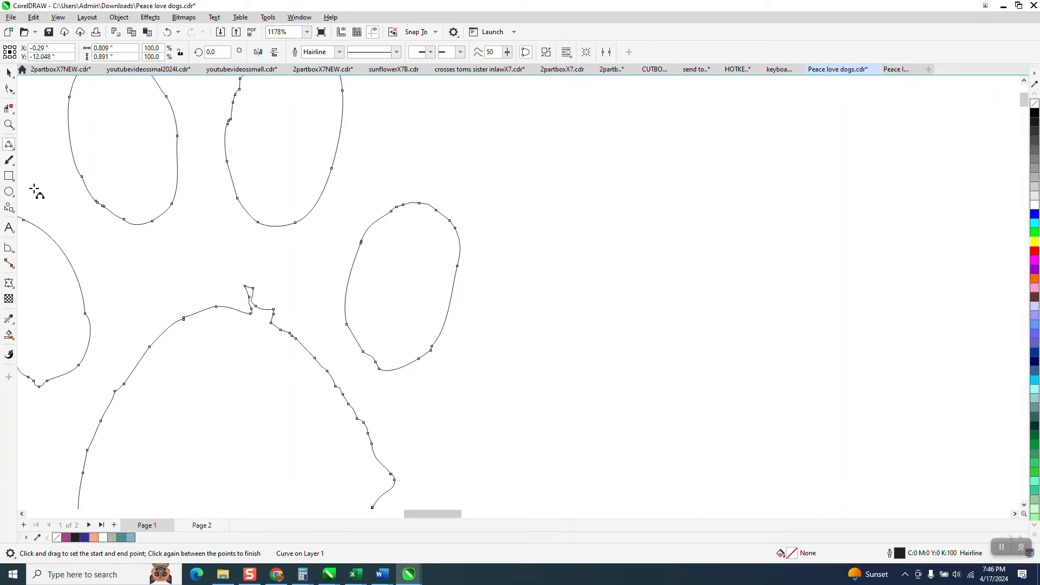
click(9, 124)
drag(188, 281, 365, 367)
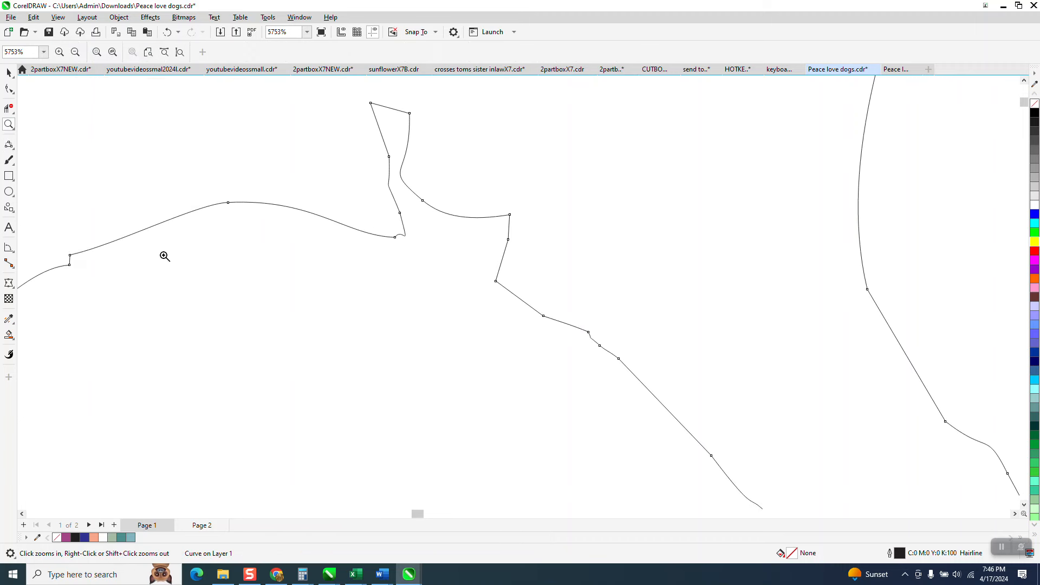
drag(348, 97, 505, 246)
key(Delete)
click(510, 215)
key(Delete)
key(Delete)
click(400, 214)
key(Delete)
Convert the bulging segment at the top of the large pad to a straight line.
drag(380, 222, 504, 300)
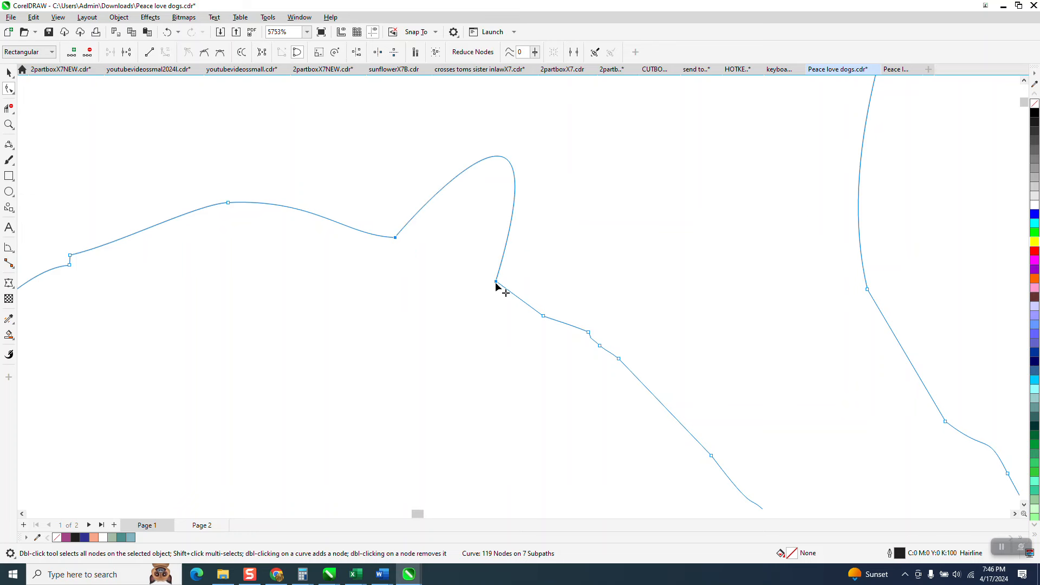
right_click(496, 286)
click(543, 347)
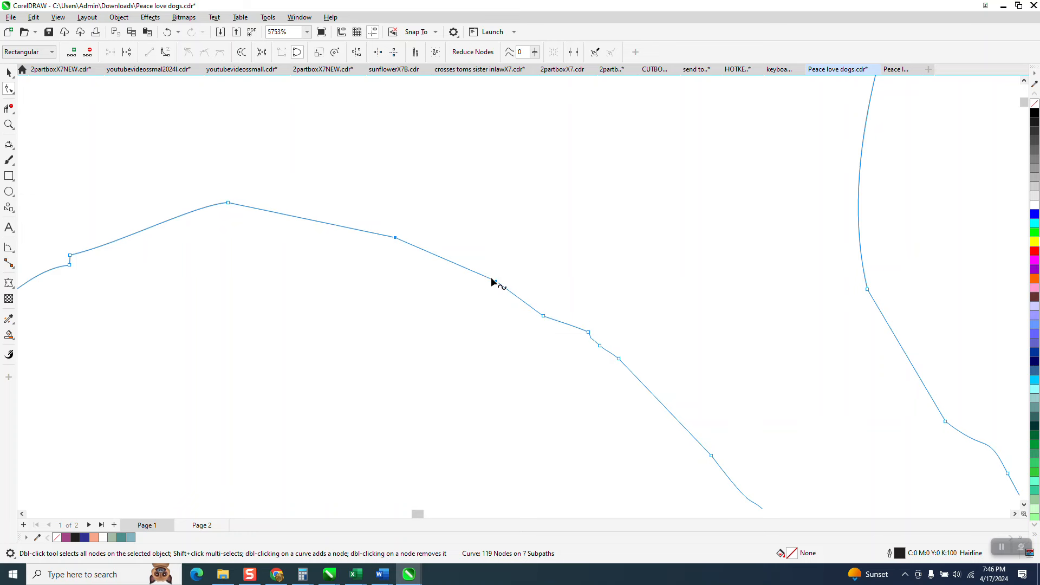
Convert the straight segments at the top of the large pad to curves and bow them slightly outward.
drag(174, 167, 493, 292)
right_click(498, 286)
click(548, 358)
click(496, 282)
drag(429, 252, 390, 227)
Draw a 3-point curve about 0.047 in wide and 0.036 in high to bridge the large pad's lower-left corner above the tail.
scroll(427, 247, down, 5)
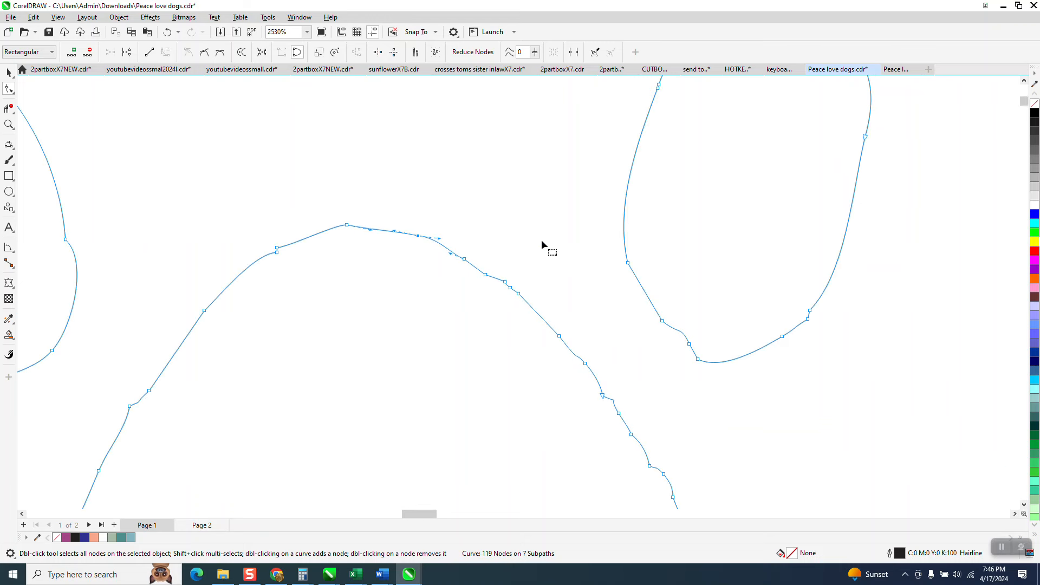
click(9, 124)
drag(289, 362, 620, 495)
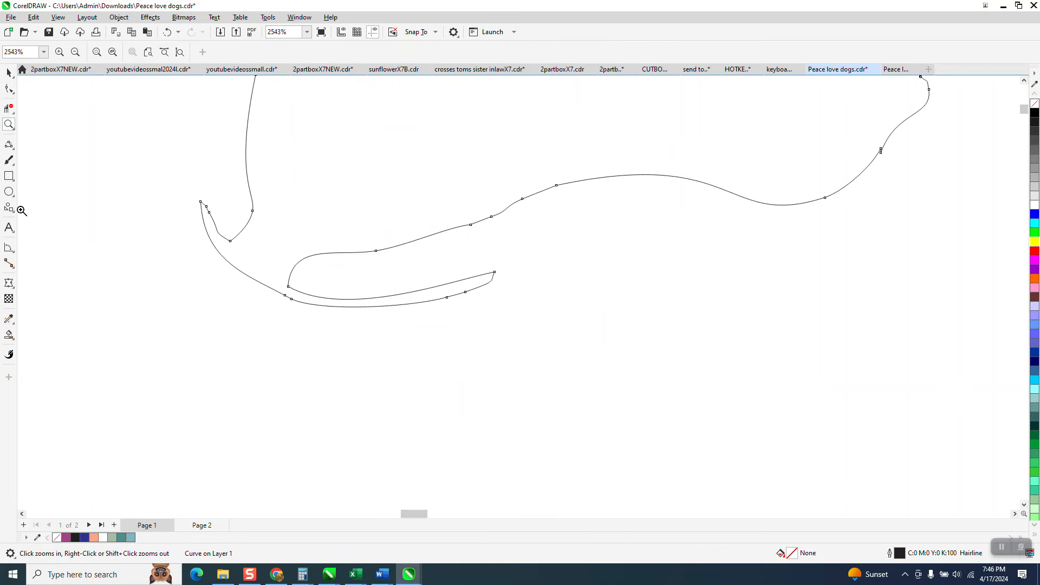
click(15, 158)
click(47, 217)
drag(253, 211, 282, 251)
click(271, 287)
Smart Fill the enclosed large pad area with blue and no outline.
scroll(206, 341, down, 3)
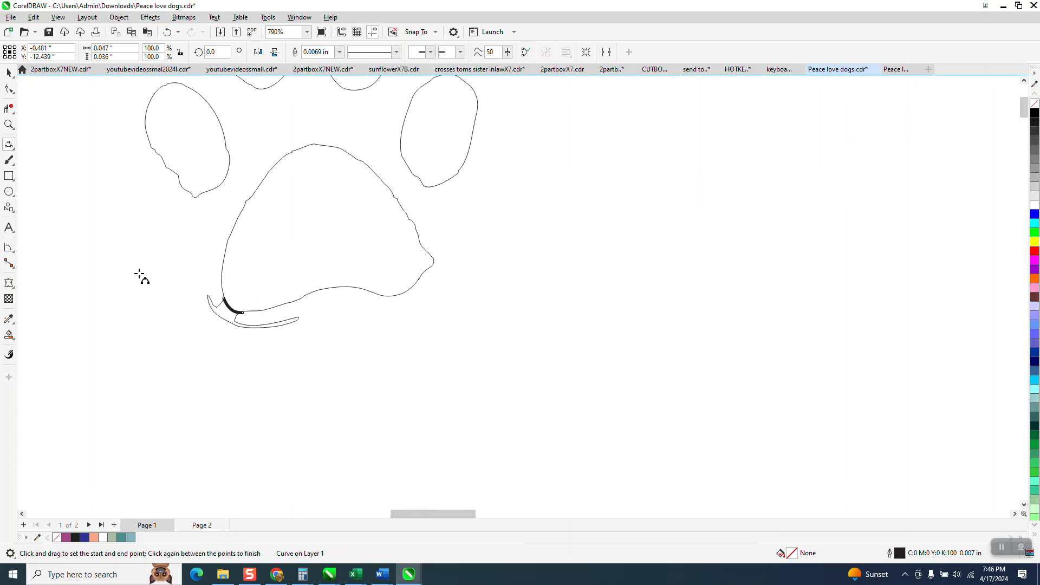
scroll(315, 387, down, 1)
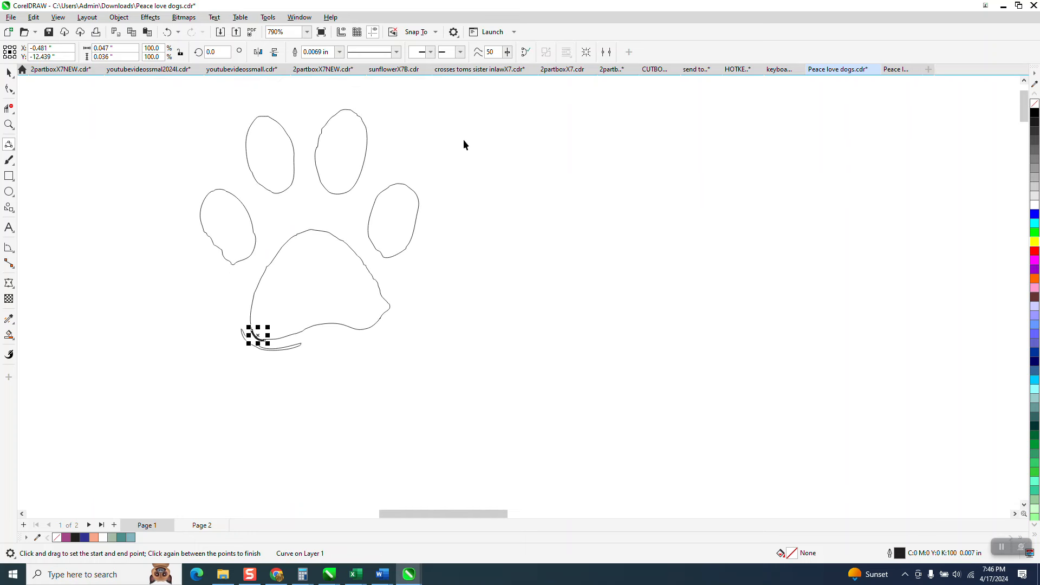
key(space)
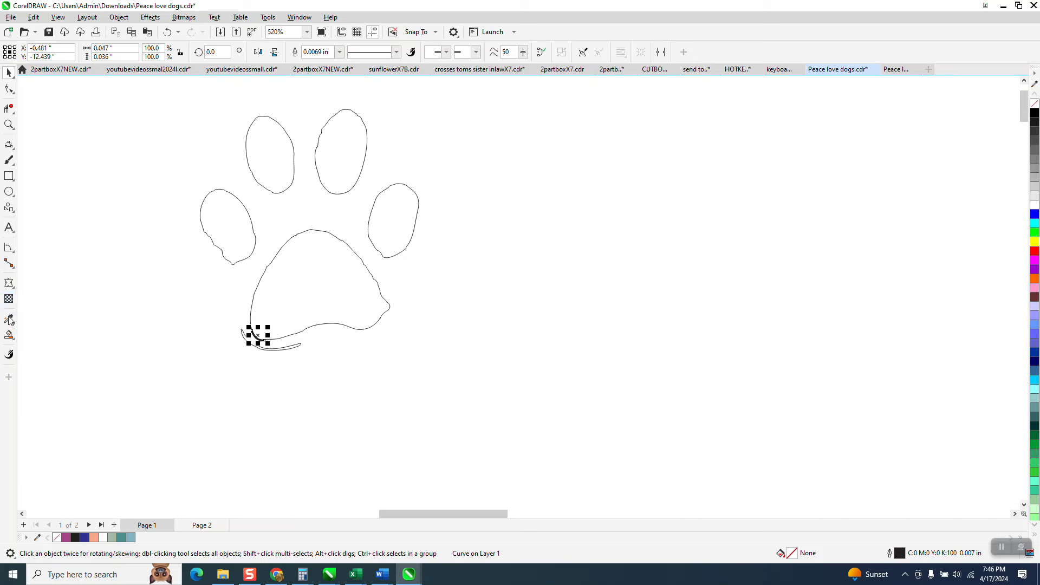
click(9, 335)
click(323, 307)
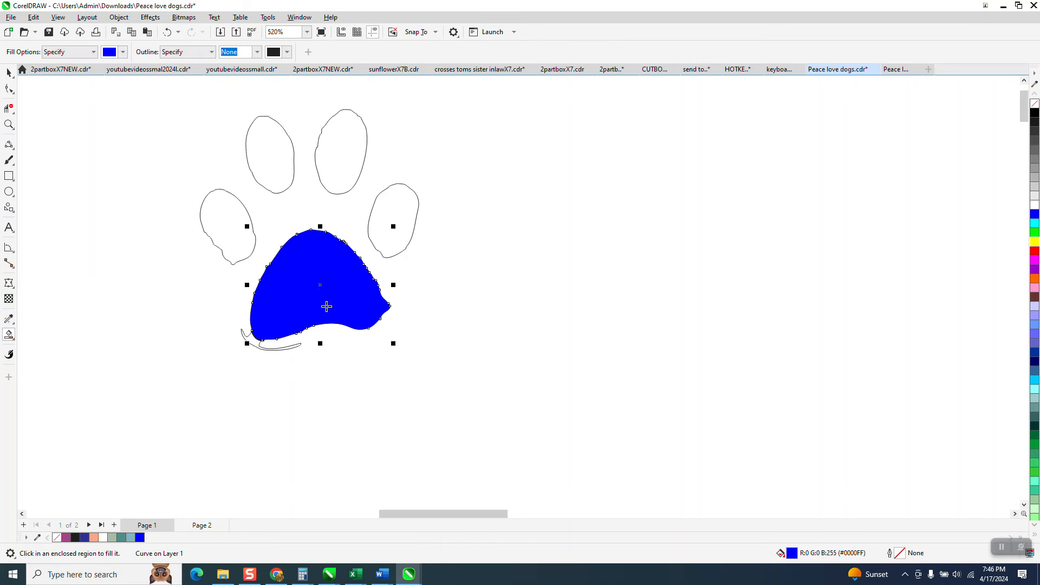
Smart Fill the four toe outlines with blue and move all five filled paw pieces 3 in right of the line drawing.
key(ctrl+z)
click(327, 155)
key(ctrl+z)
click(278, 148)
key(ctrl+z)
click(224, 291)
scroll(224, 292, down, 3)
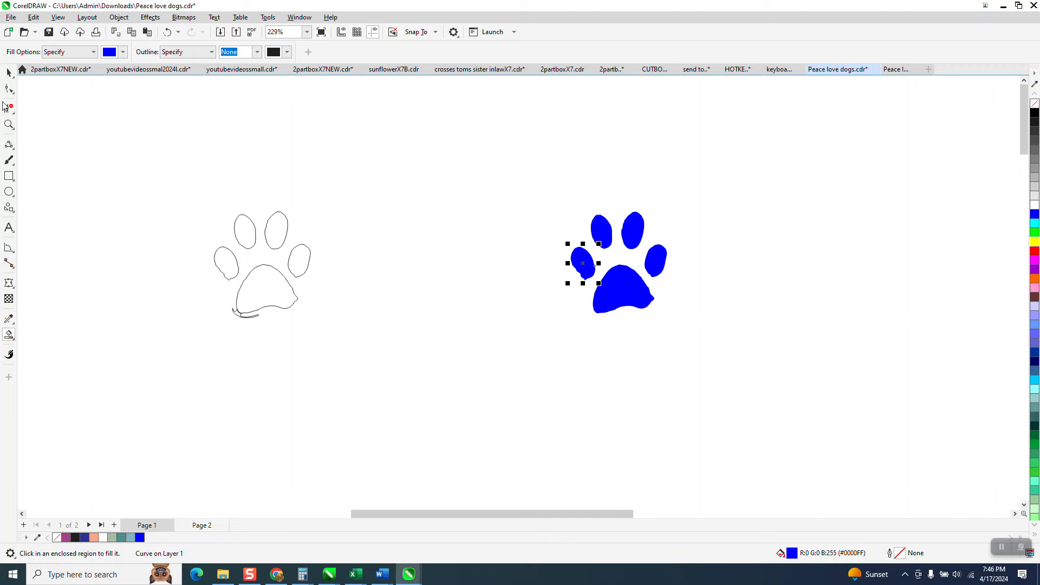
Remove the fill from the five blue paw pieces and give them black outlines.
click(8, 72)
mouse_move(542, 207)
mouse_down()
mouse_move(663, 287)
mouse_move(676, 321)
mouse_up()
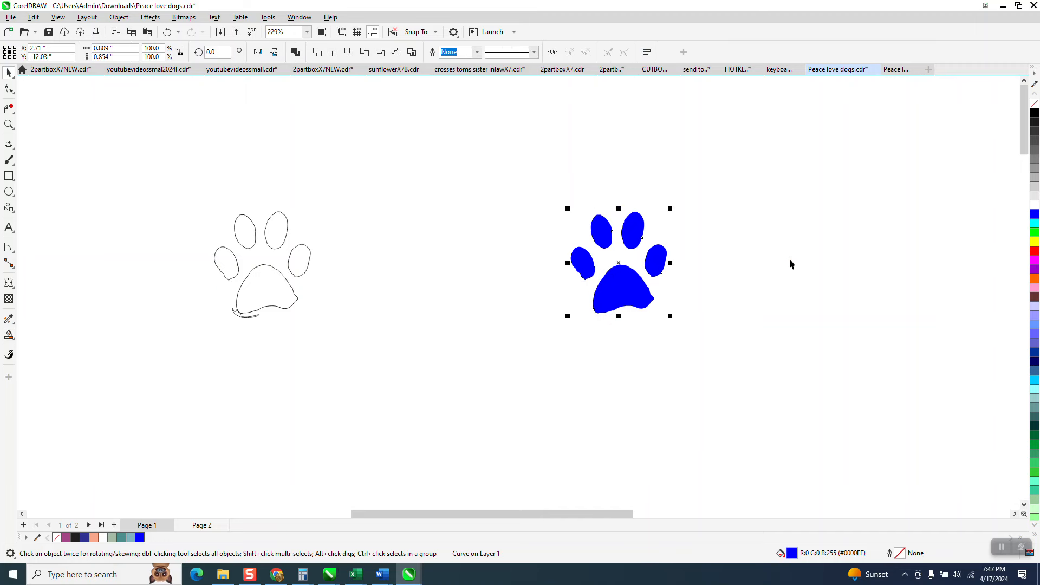
click(1035, 103)
right_click(1034, 112)
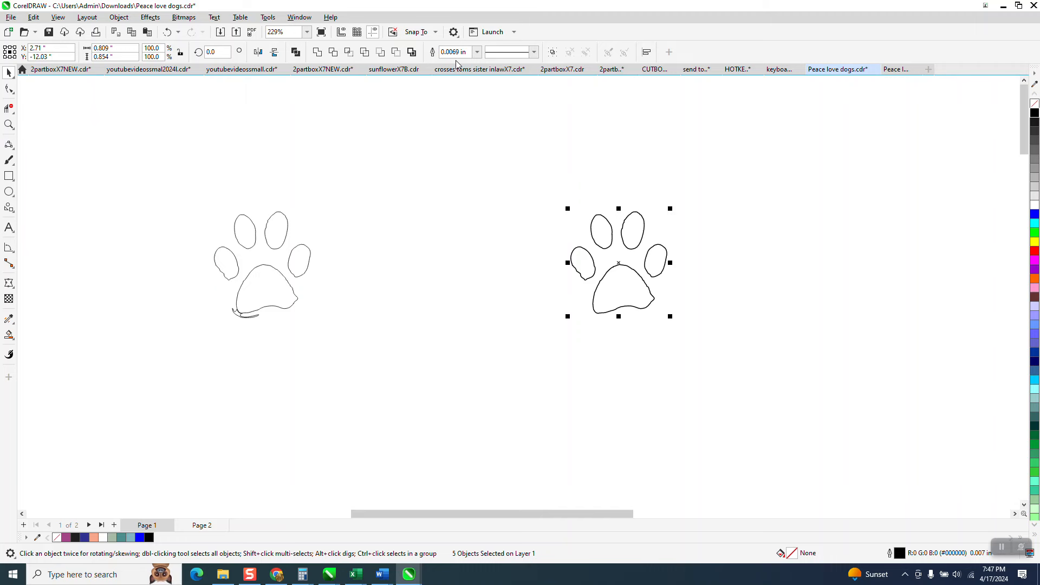
Smooth the jagged edges of the four toes and the large pad with the Smooth tool at a 0.2 in nib.
click(9, 125)
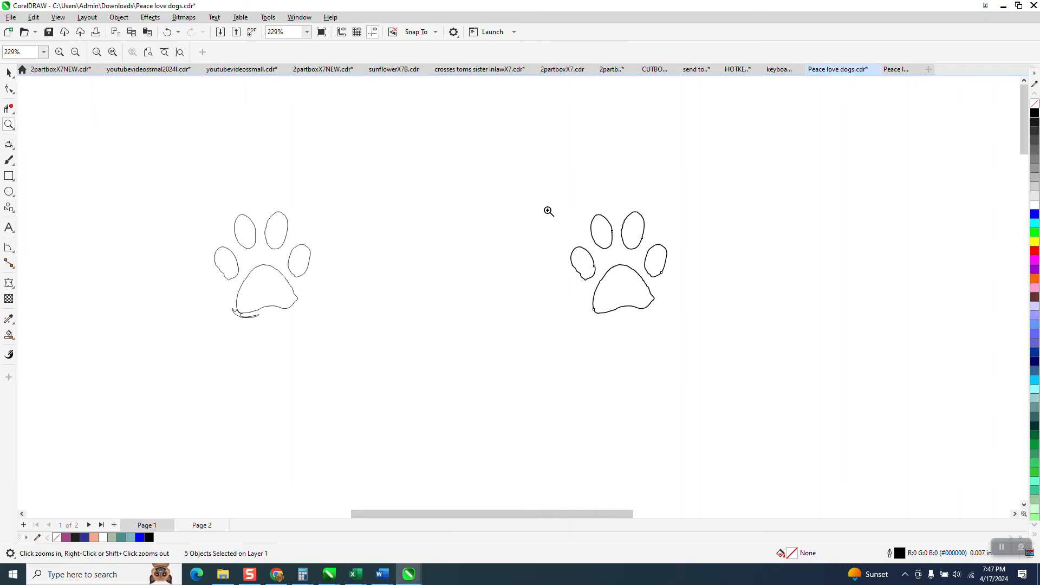
drag(728, 326, 729, 326)
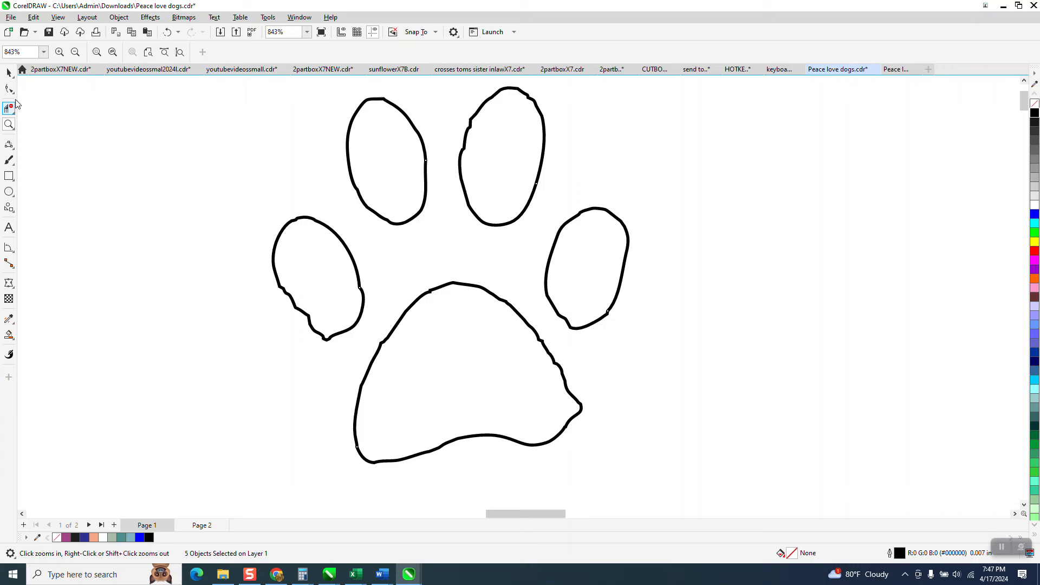
click(14, 92)
click(44, 104)
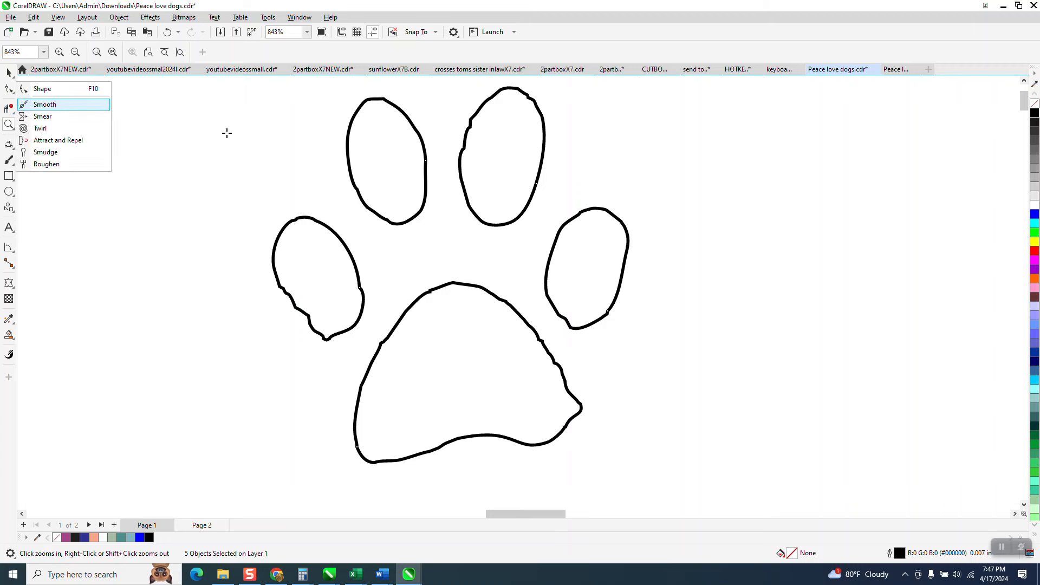
mouse_move(343, 146)
mouse_down()
mouse_move(429, 116)
mouse_move(406, 198)
mouse_up()
mouse_move(347, 255)
mouse_down()
mouse_move(284, 218)
mouse_move(269, 290)
mouse_move(323, 338)
mouse_move(282, 300)
mouse_move(272, 236)
mouse_move(355, 300)
mouse_move(361, 320)
mouse_move(343, 259)
mouse_move(271, 218)
mouse_up()
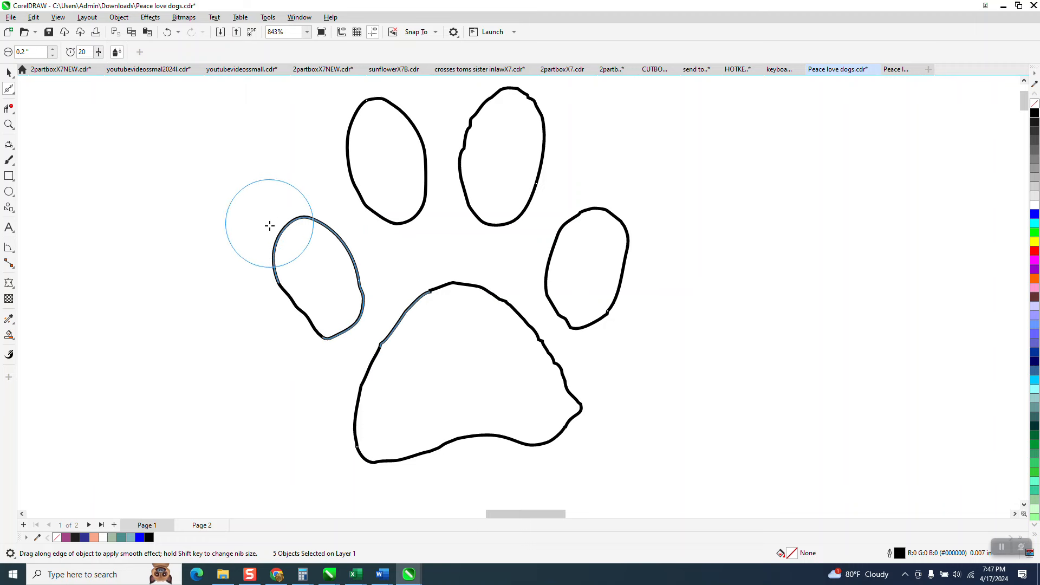
mouse_move(473, 193)
mouse_down()
mouse_move(481, 124)
mouse_move(512, 106)
mouse_move(535, 128)
mouse_move(476, 128)
mouse_up()
mouse_move(586, 294)
mouse_down()
mouse_move(554, 257)
mouse_move(583, 224)
mouse_move(621, 234)
mouse_move(626, 296)
mouse_move(603, 316)
mouse_move(535, 331)
mouse_move(499, 303)
mouse_move(429, 289)
mouse_move(372, 340)
mouse_move(355, 410)
mouse_move(395, 449)
mouse_move(554, 432)
mouse_move(569, 395)
mouse_move(525, 332)
mouse_move(564, 416)
mouse_move(563, 370)
mouse_move(494, 305)
mouse_move(404, 306)
mouse_move(338, 386)
mouse_move(274, 283)
mouse_up()
Duplicate the smoothed paw outlines and move the copy 3 in to the right.
scroll(612, 390, down, 4)
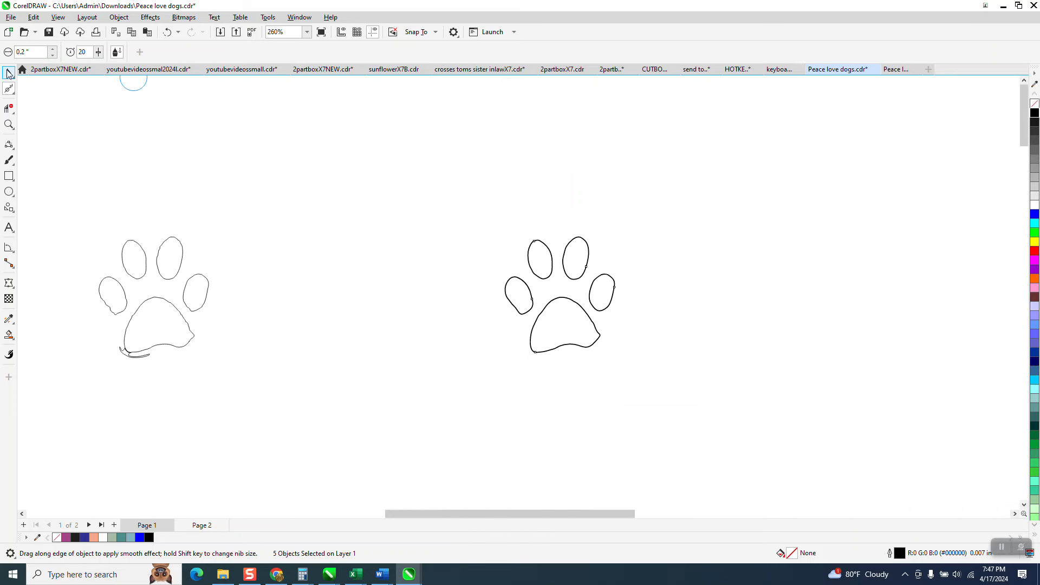
click(9, 76)
drag(448, 193, 703, 391)
key(plus)
key(Right)
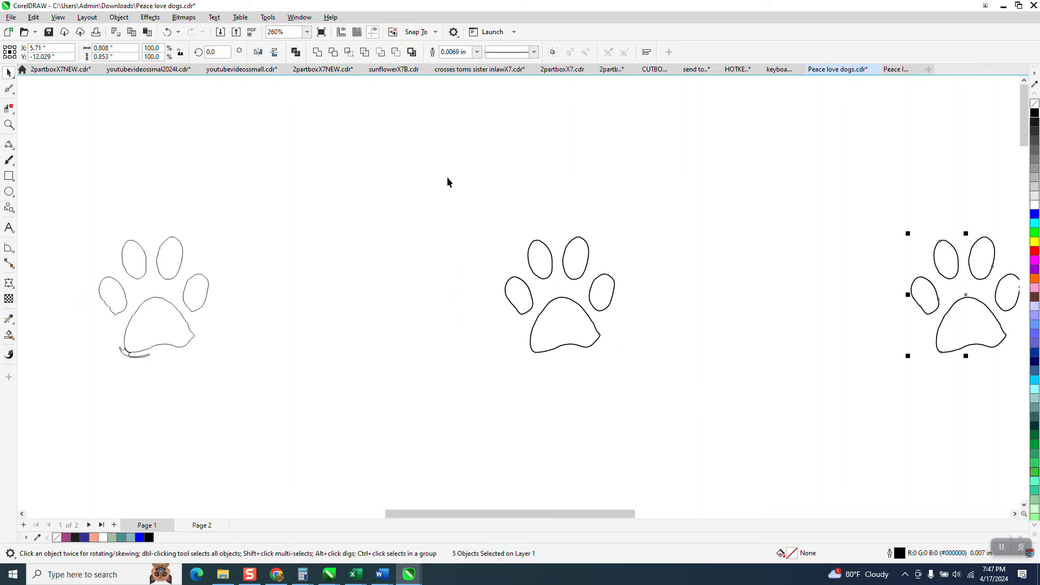
Fill the original smoothed paw with blue, remove its outline, and group its five pieces.
drag(647, 414, 647, 415)
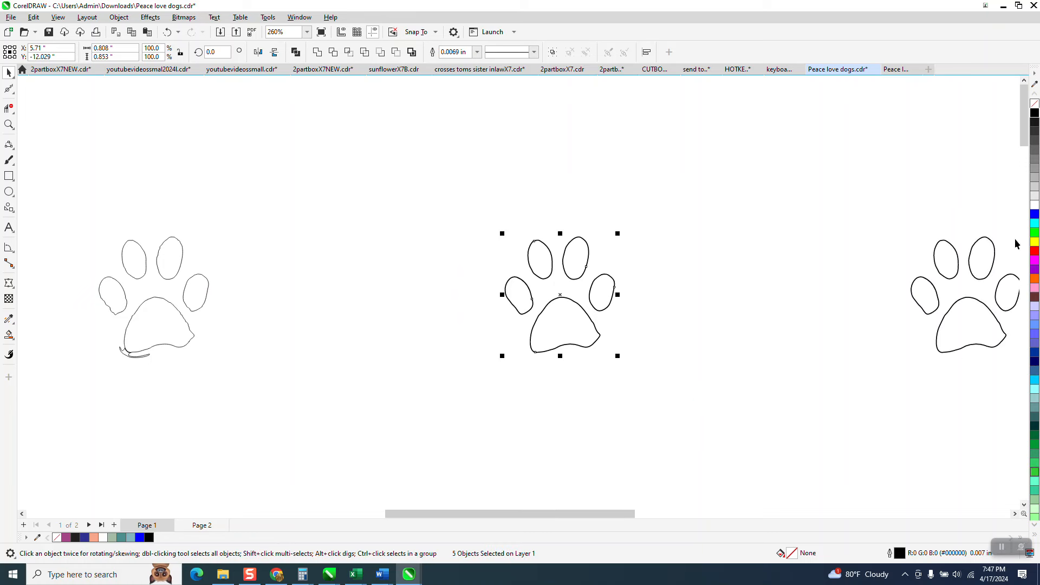
click(1034, 214)
right_click(1034, 103)
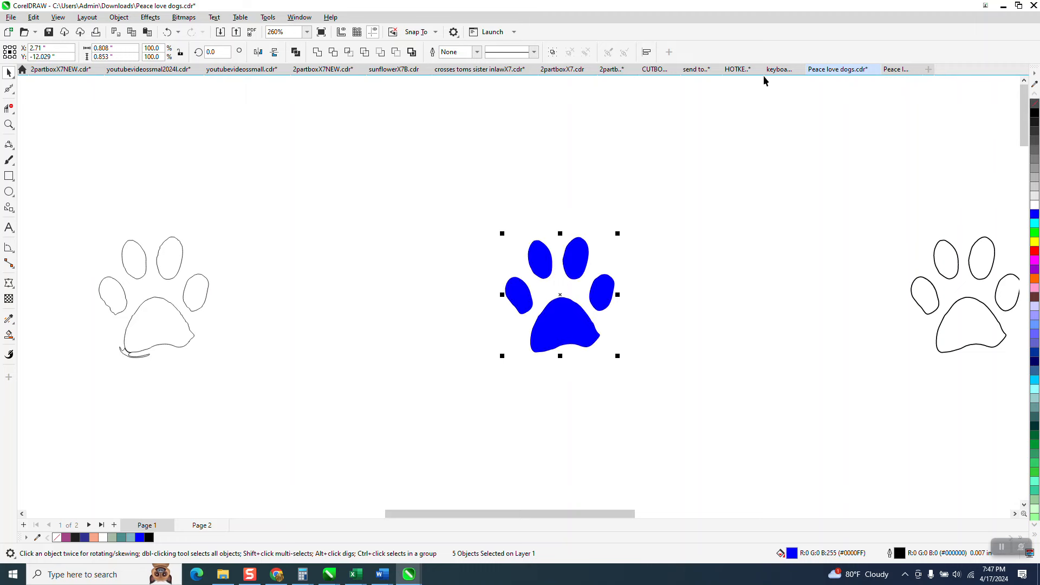
click(119, 17)
mouse_move(139, 201)
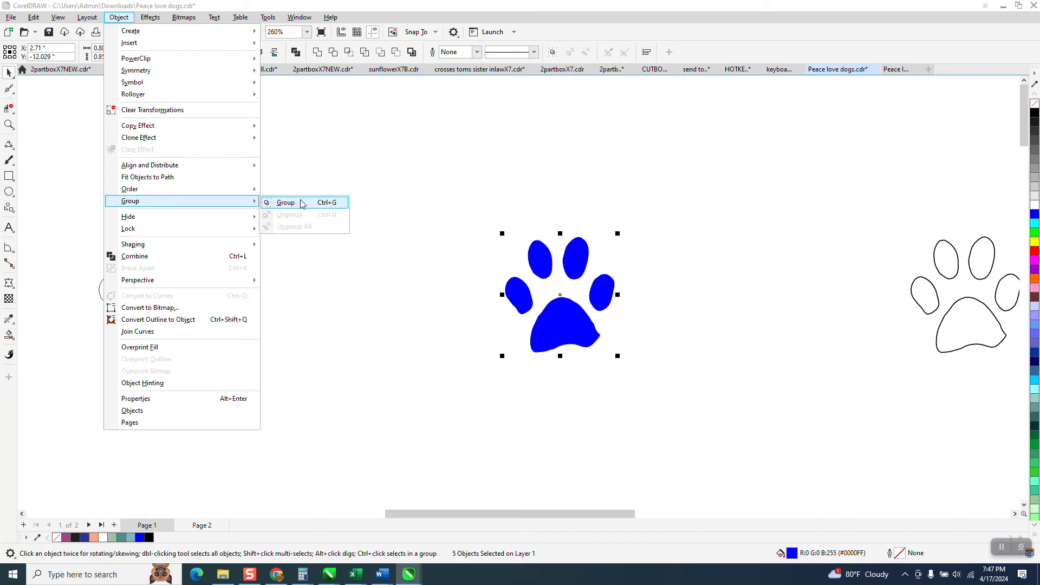
click(300, 203)
Move the blue paw group 12 in to the left so it sits over the paw in the source bitmap.
scroll(629, 187, down, 2)
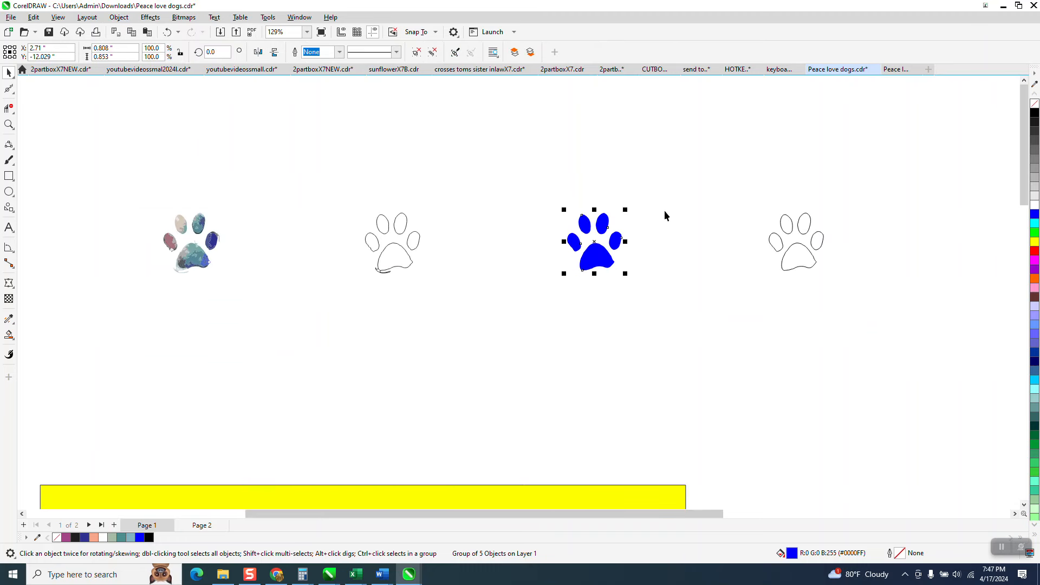
scroll(665, 215, down, 1)
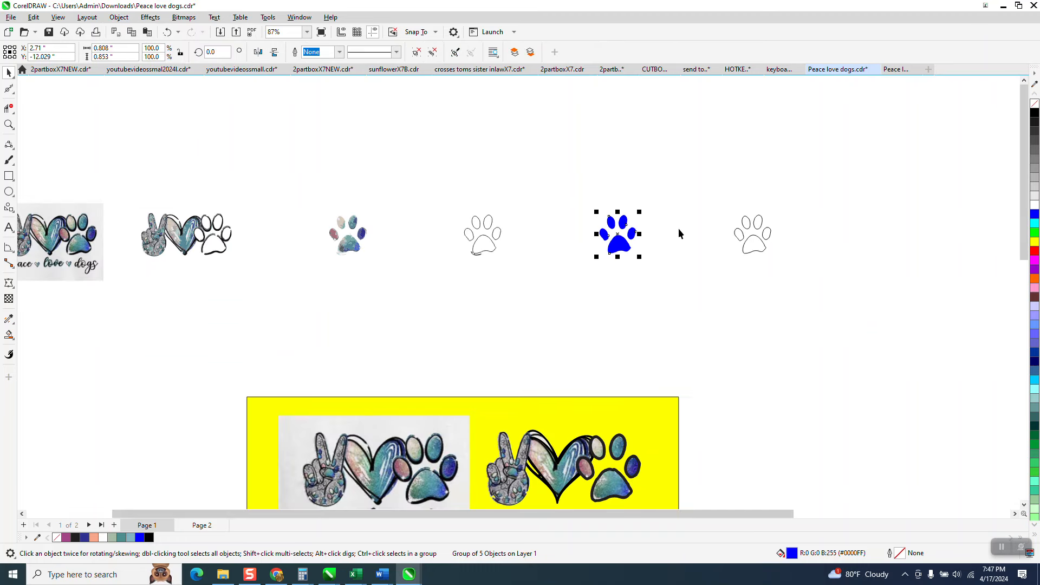
scroll(678, 234, down, 1)
key(Left)
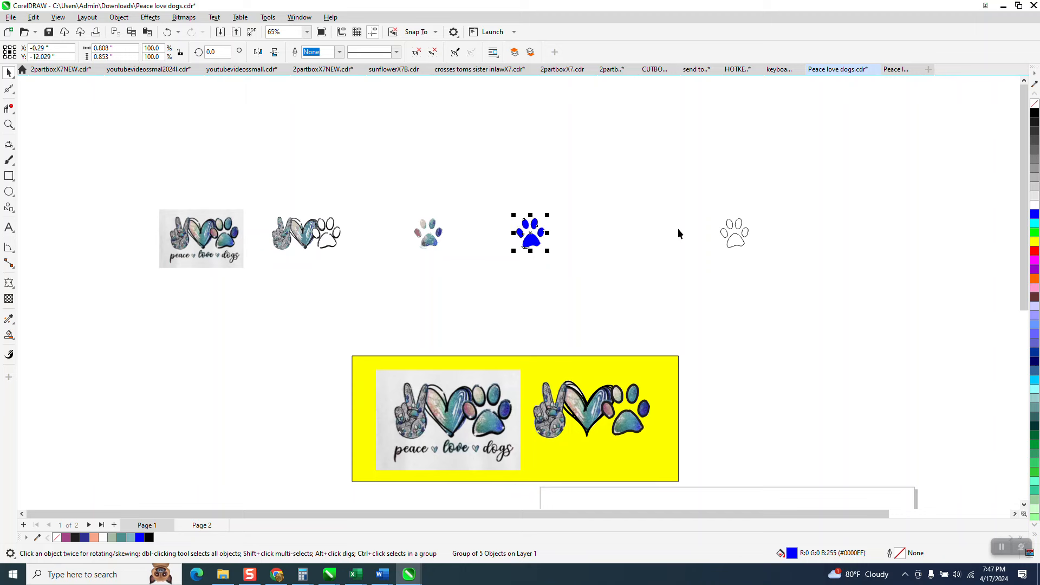
key(Left)
key(Left)
key(Left)
key(Left)
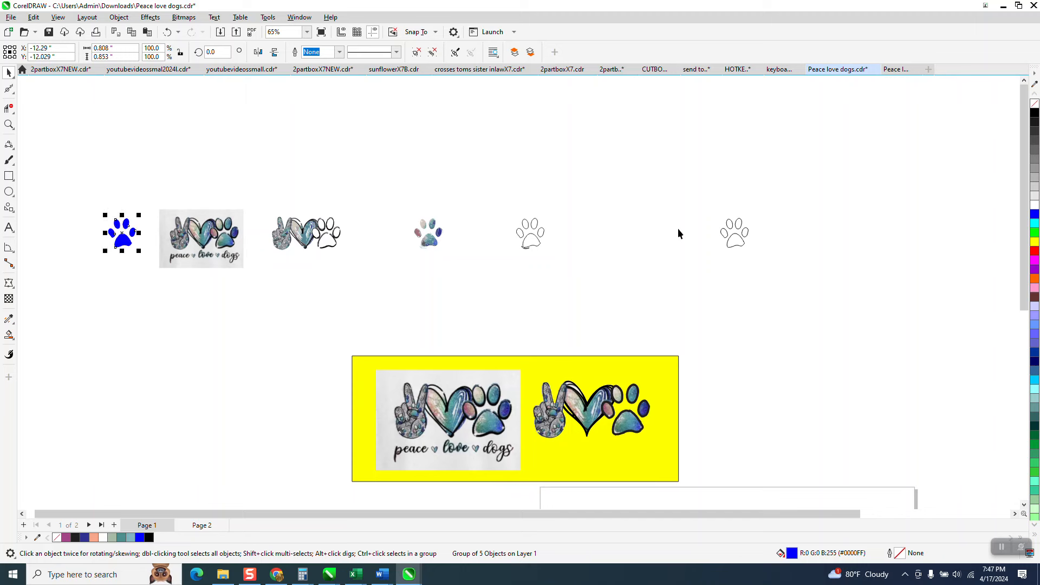
key(Right)
click(8, 124)
drag(177, 197, 278, 280)
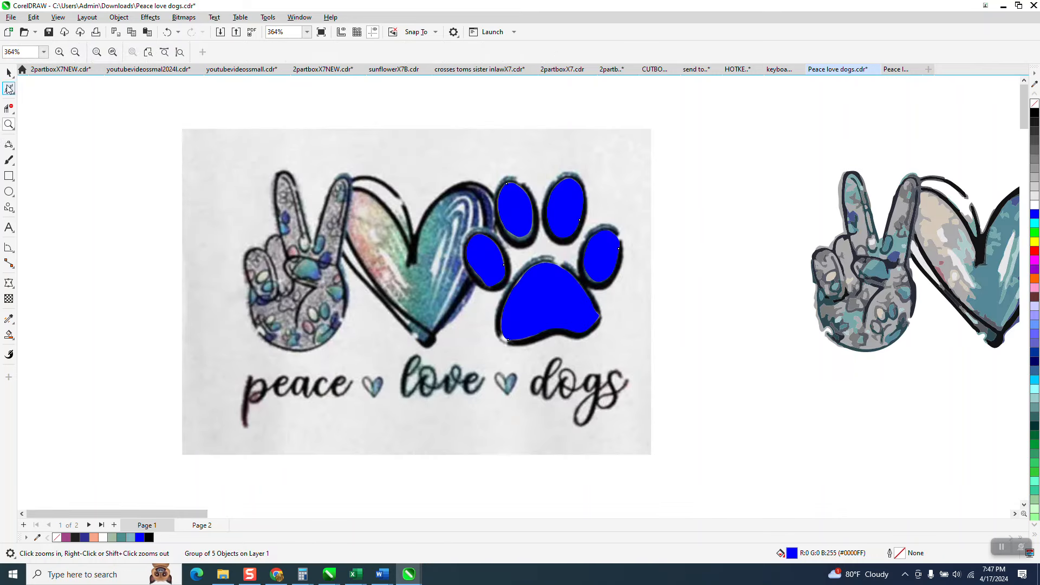
Intersect the blue paw group with the source bitmap and move the resulting color paw 12 in to the right.
scroll(288, 182, down, 3)
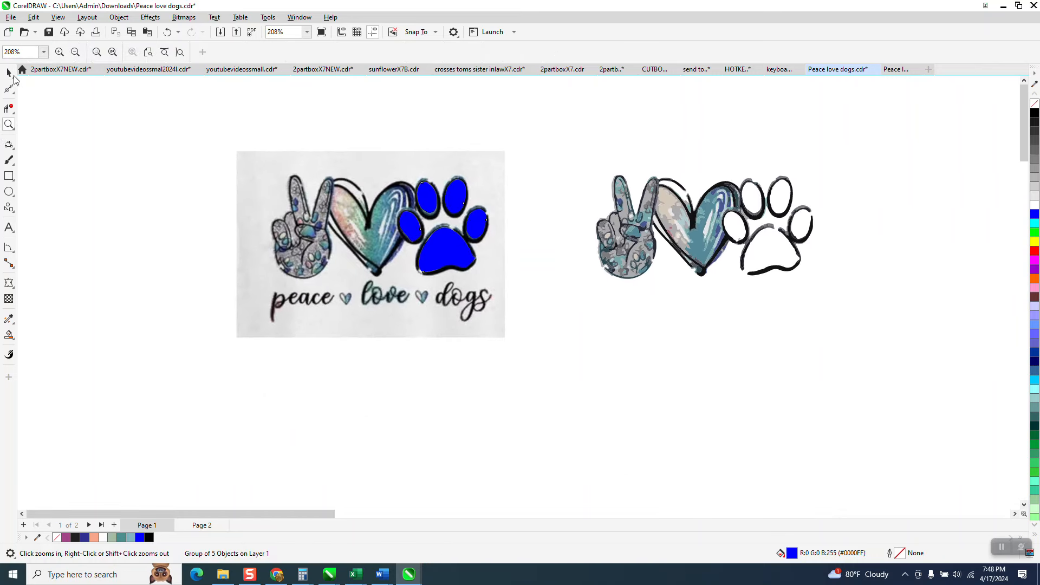
click(8, 72)
drag(186, 112, 585, 379)
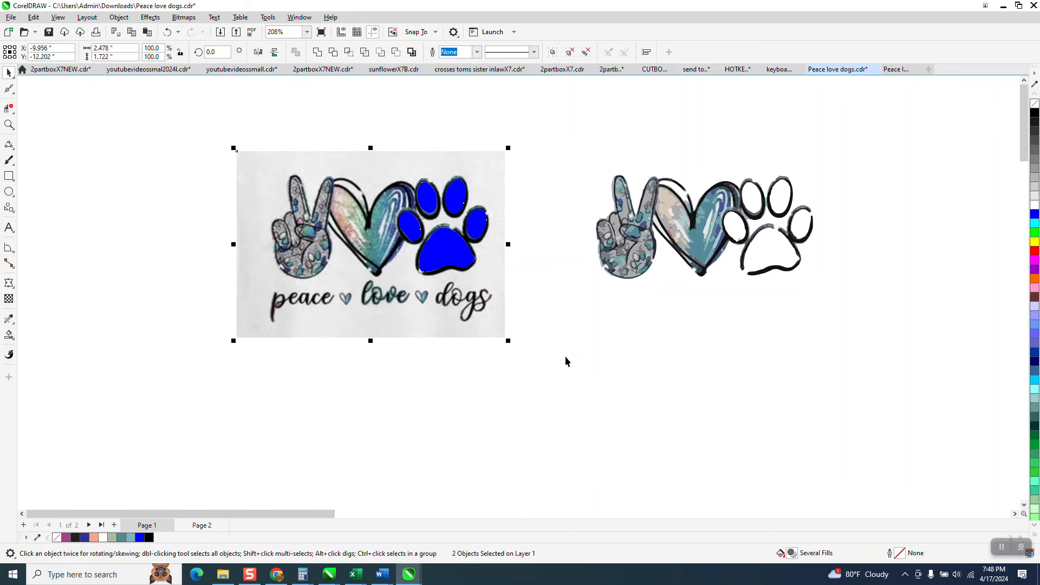
click(348, 52)
scroll(177, 216, down, 4)
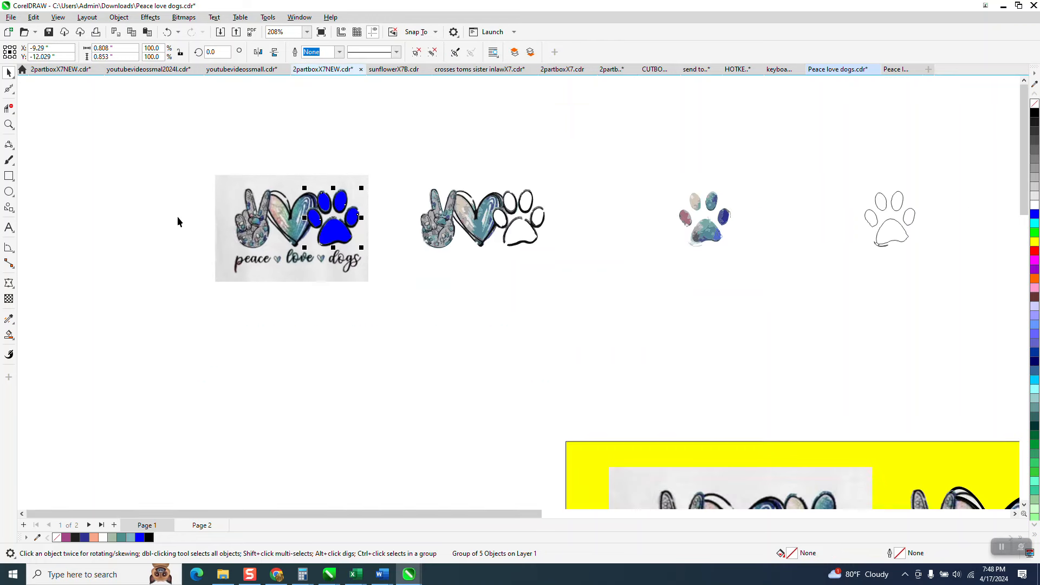
key(Right)
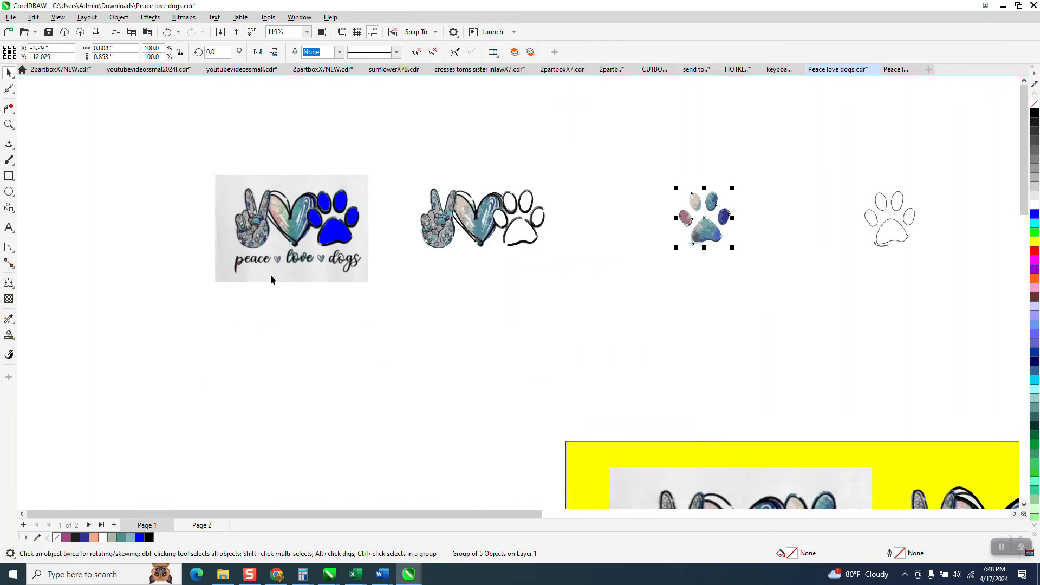
scroll(271, 278, down, 3)
key(Right)
key(Right)
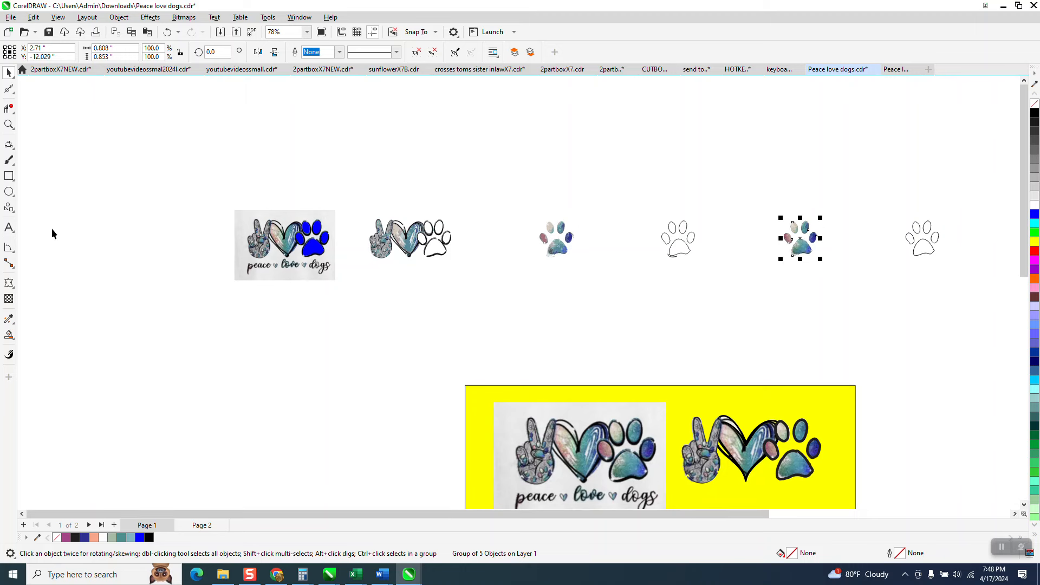
Move the black paw outlines 3 in left onto the color paw and set their outline width to about 0.016 in.
click(8, 125)
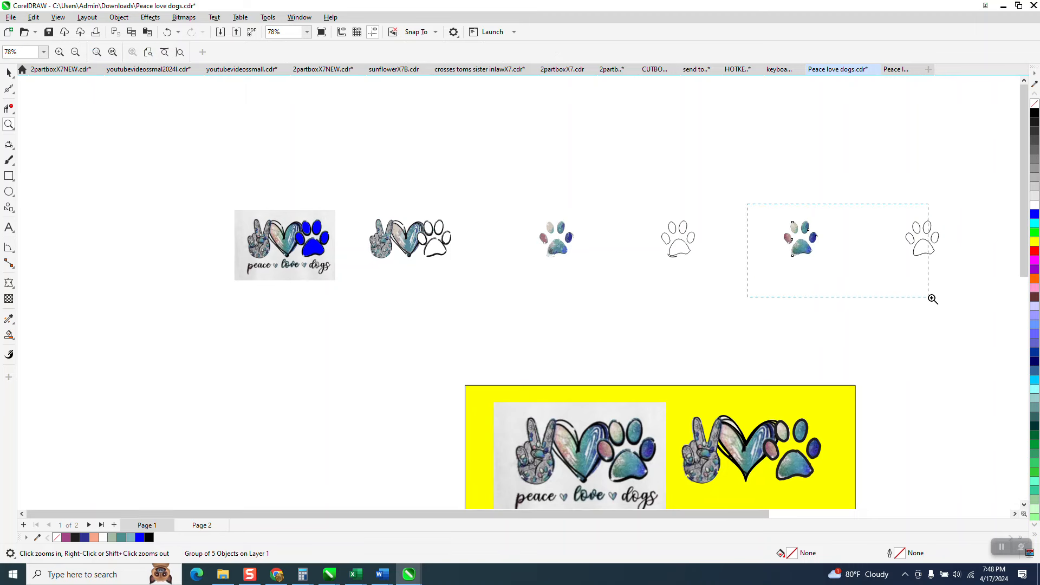
drag(933, 298, 949, 301)
click(8, 72)
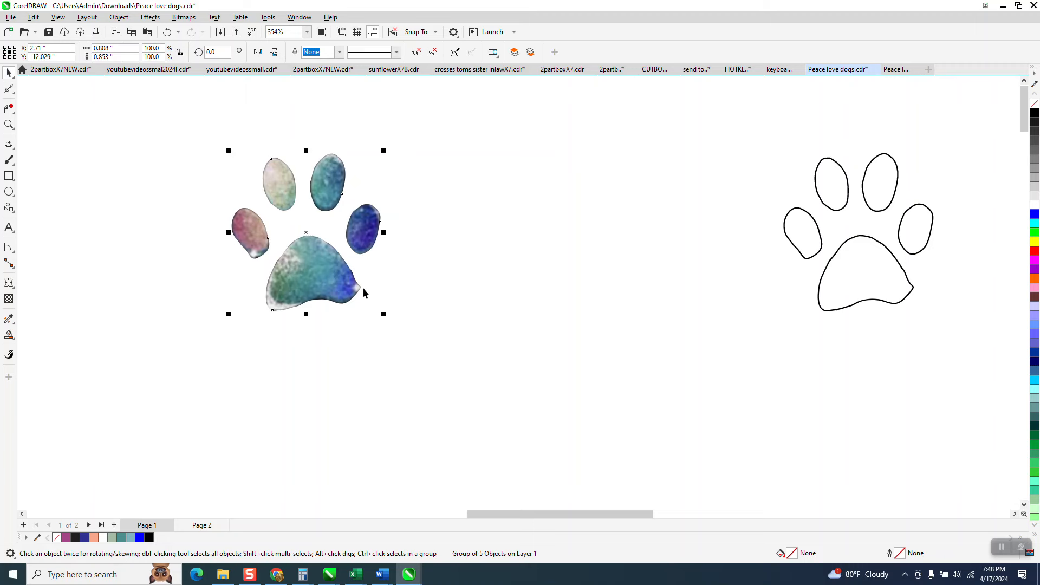
click(813, 256)
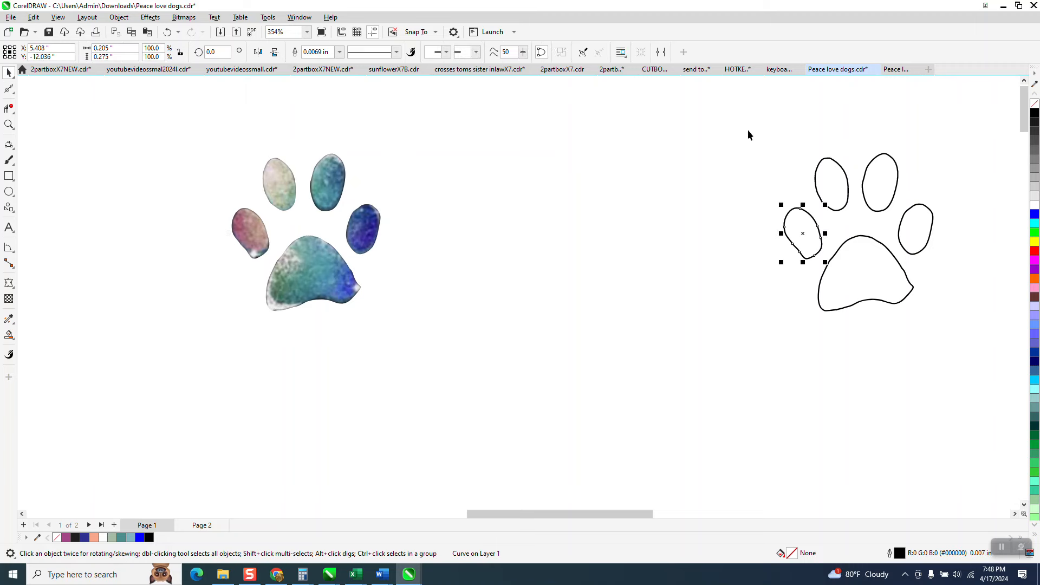
drag(987, 339, 986, 340)
key(ctrl+z)
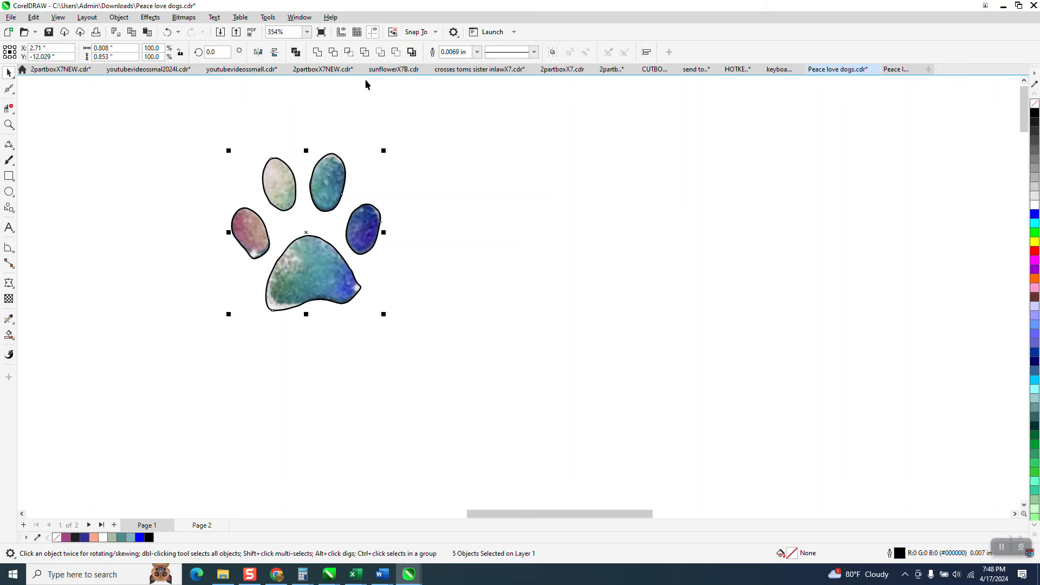
click(476, 52)
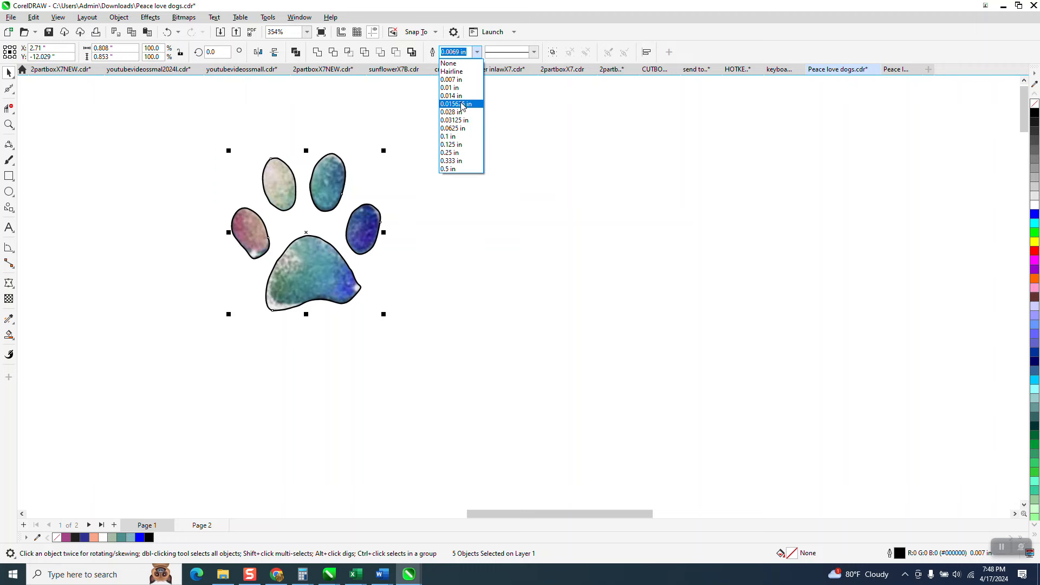
click(460, 104)
Delete the blue paw group covering the paw in the source bitmap.
scroll(658, 214, down, 4)
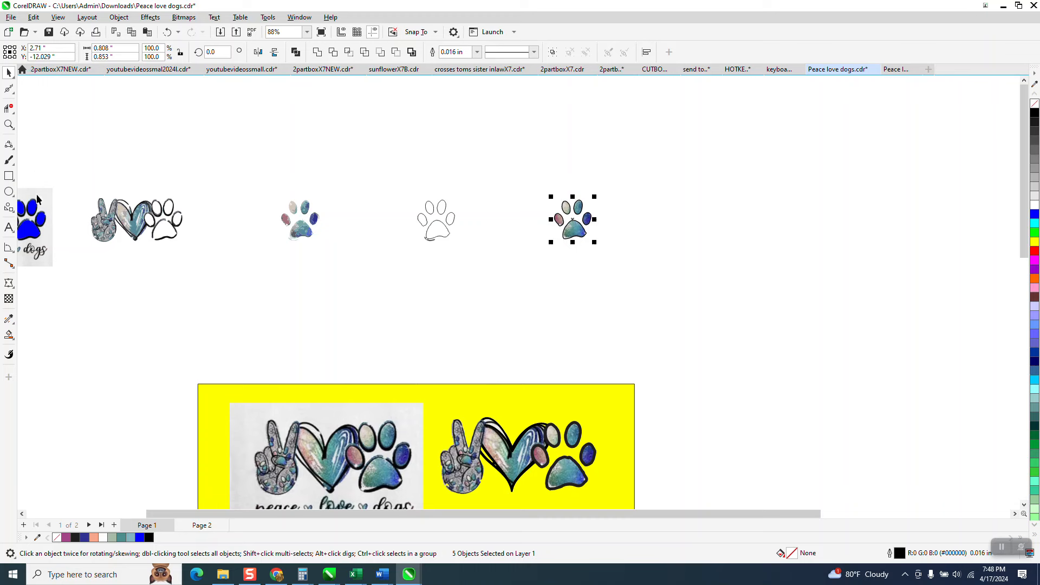
click(37, 208)
key(Delete)
Group the color paw with its black outlines.
scroll(291, 263, down, 1)
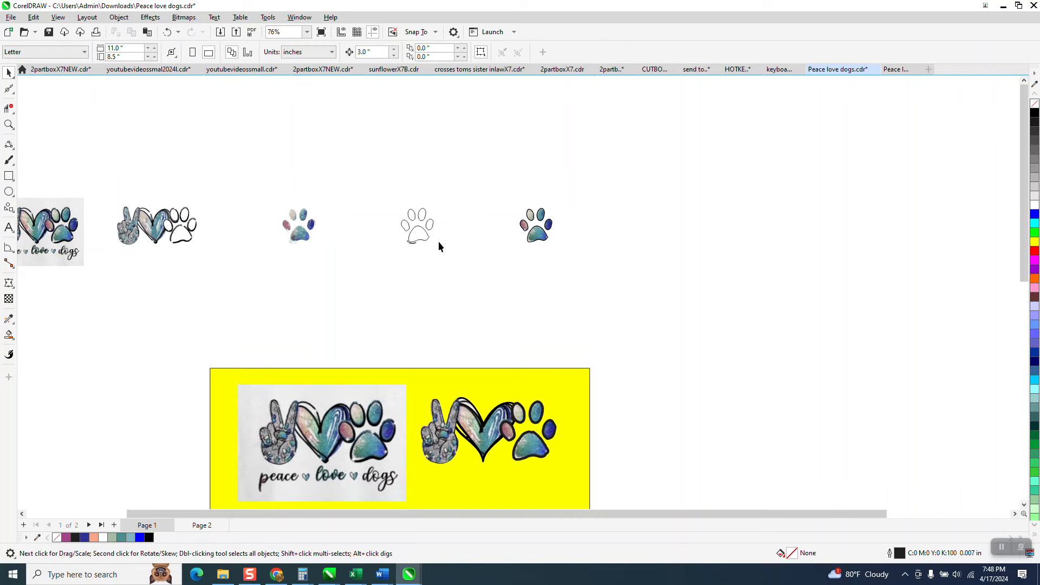
drag(612, 272, 665, 299)
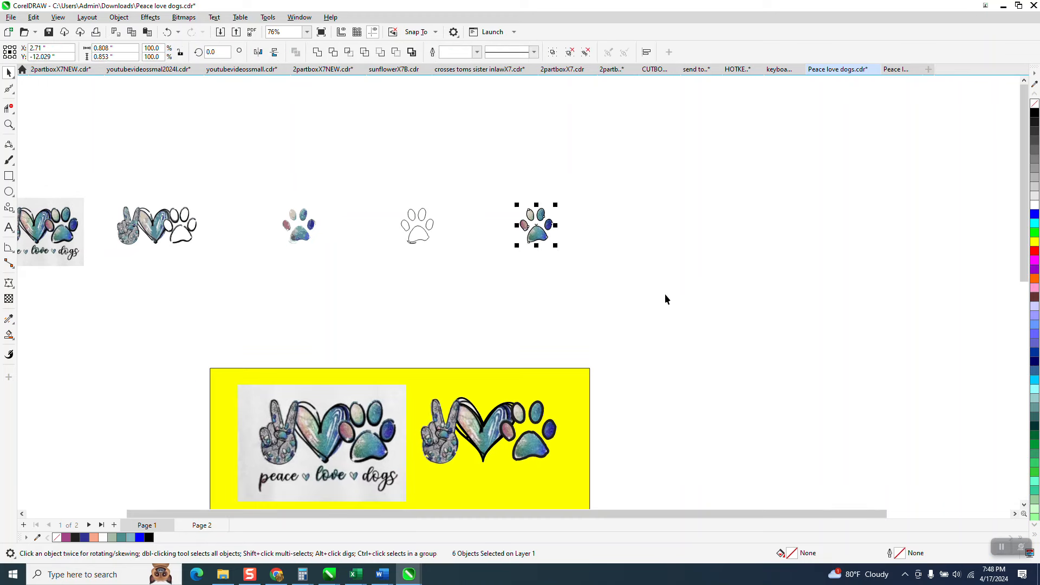
key(ctrl+g)
Delete the leftover traced color pieces and the unsmoothed line drawing of the paw.
scroll(612, 305, down, 2)
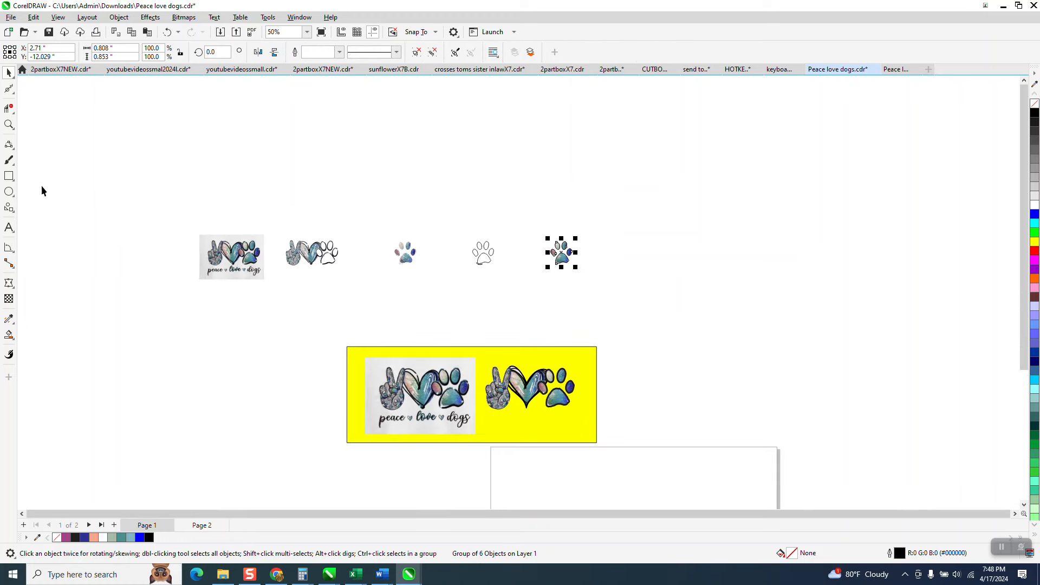
click(9, 125)
scroll(618, 279, up, 8)
scroll(525, 238, down, 4)
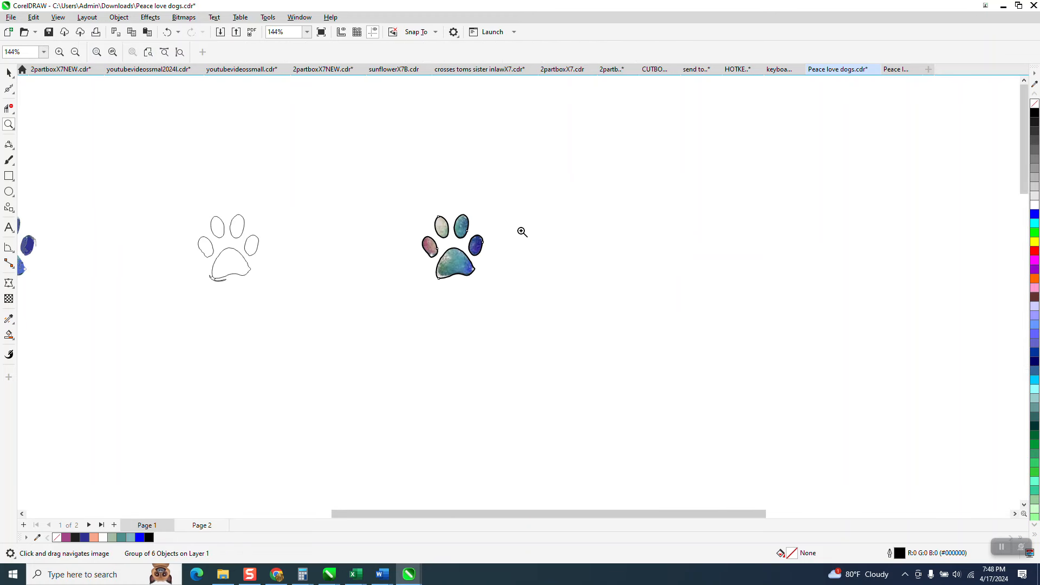
scroll(504, 231, down, 4)
click(8, 72)
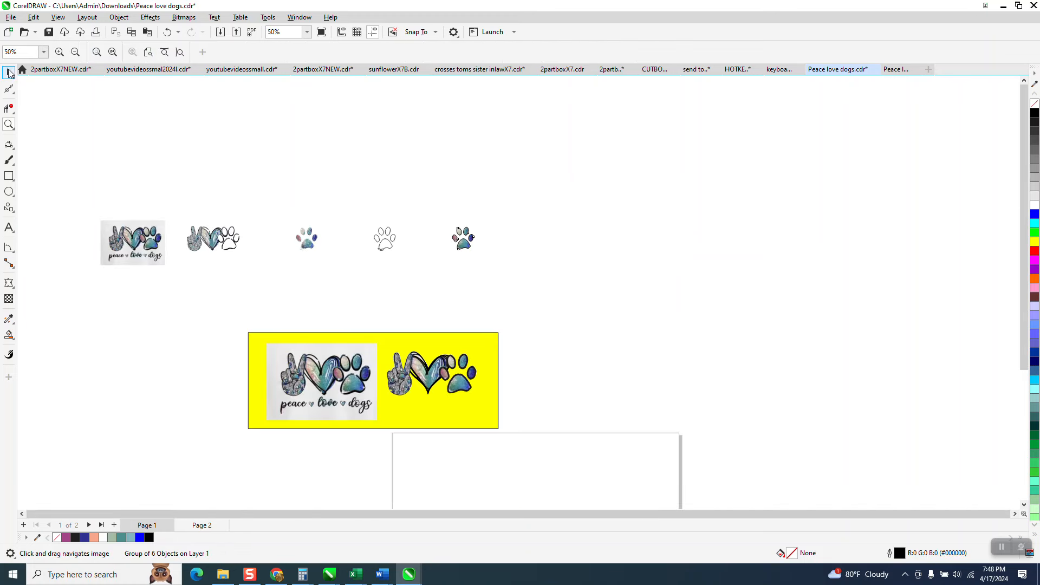
drag(410, 271, 417, 272)
key(Delete)
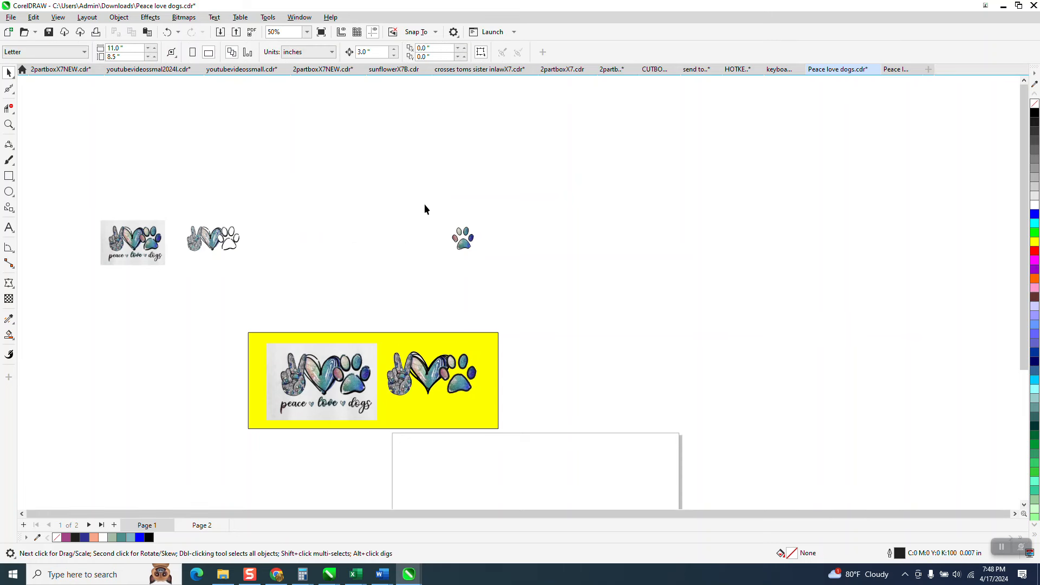
Move the finished paw group 6 in to the left, toward the traced artwork.
key(Left)
key(Left)
key(Left)
key(Left)
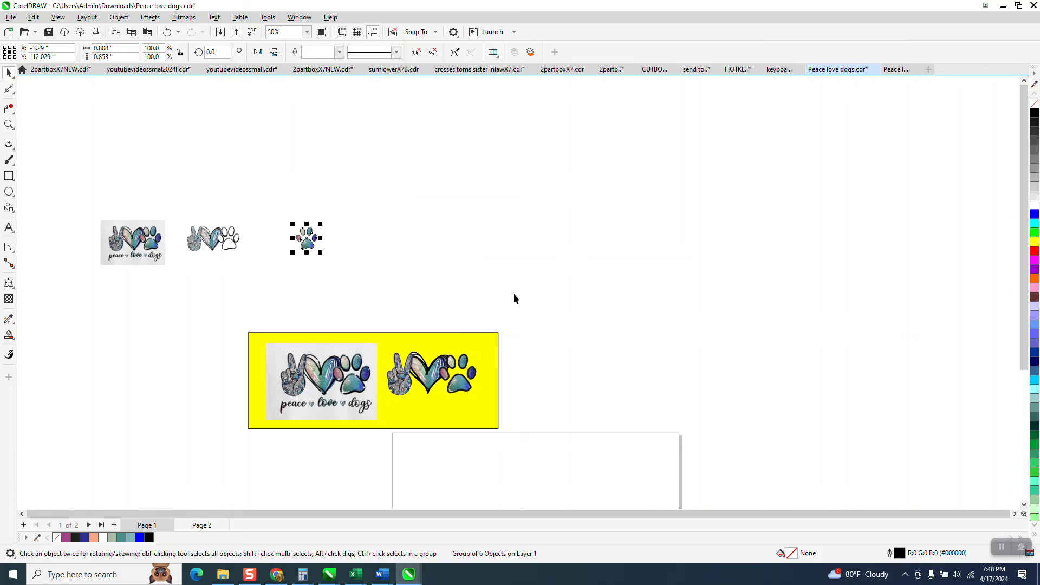
Move the finished paw group 3 in up, above the source bitmap, and deselect it.
key(Up)
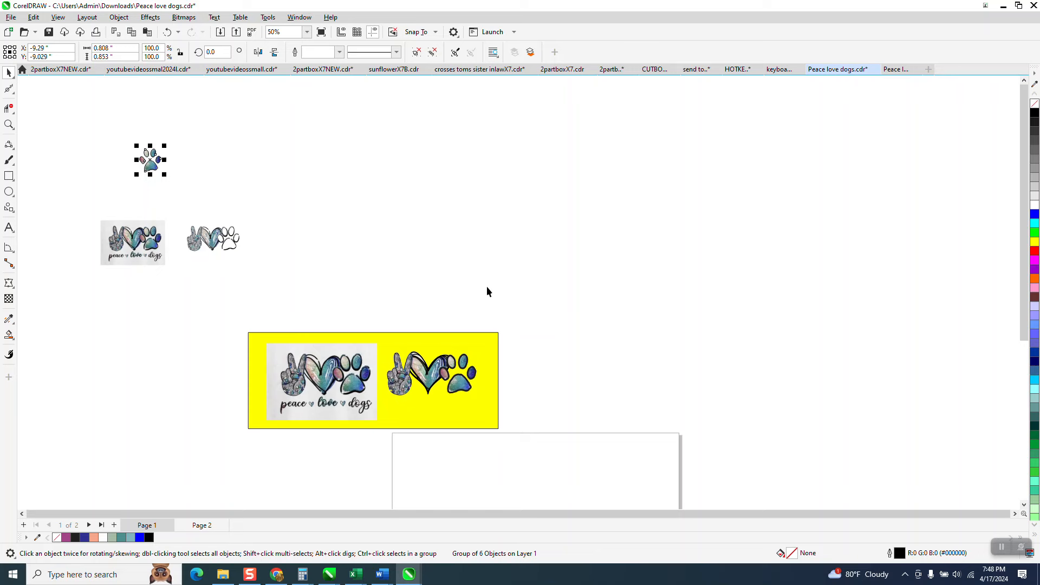
click(8, 125)
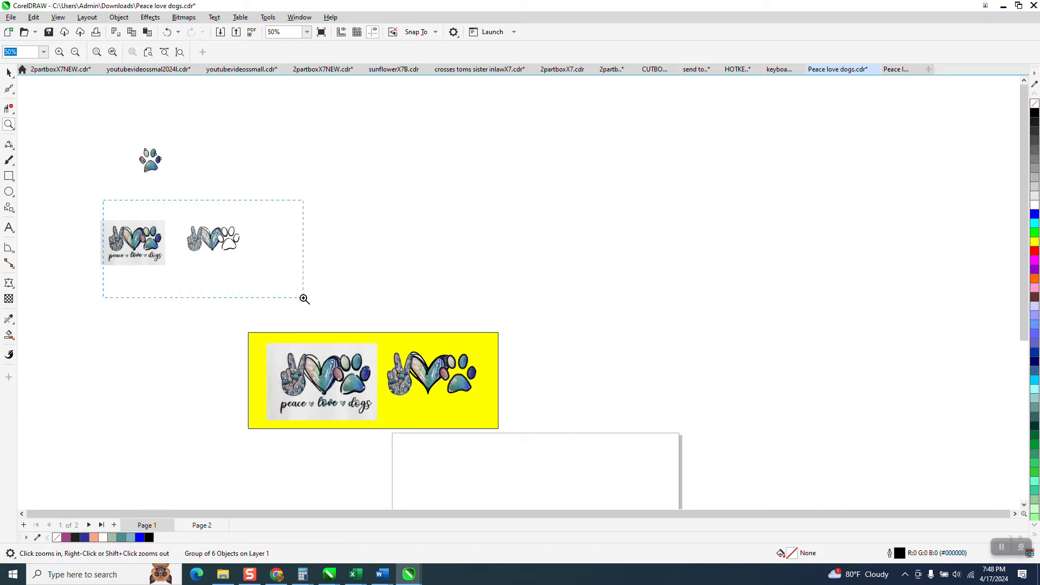
drag(304, 299, 305, 299)
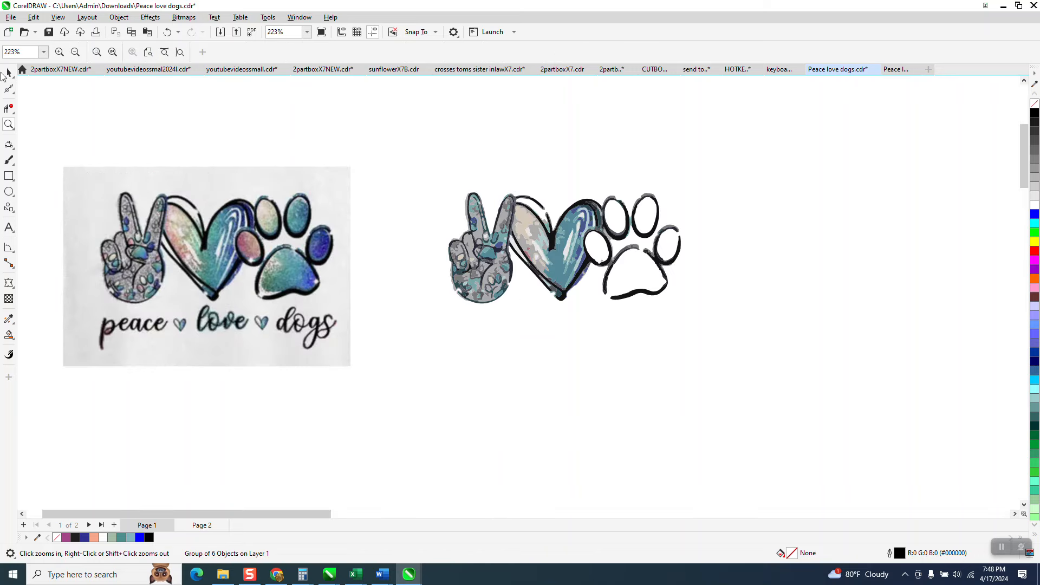
click(8, 73)
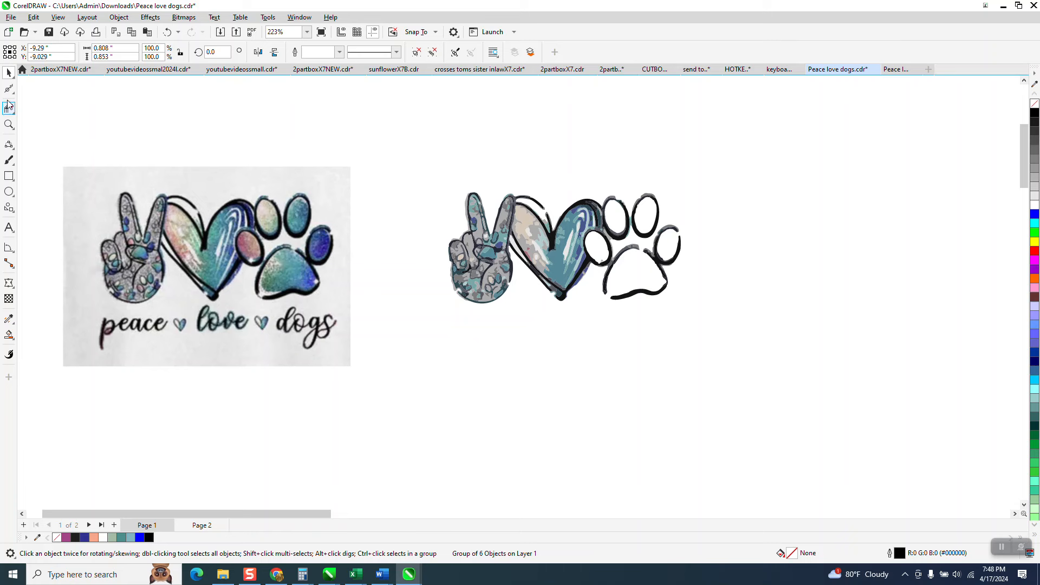
click(254, 131)
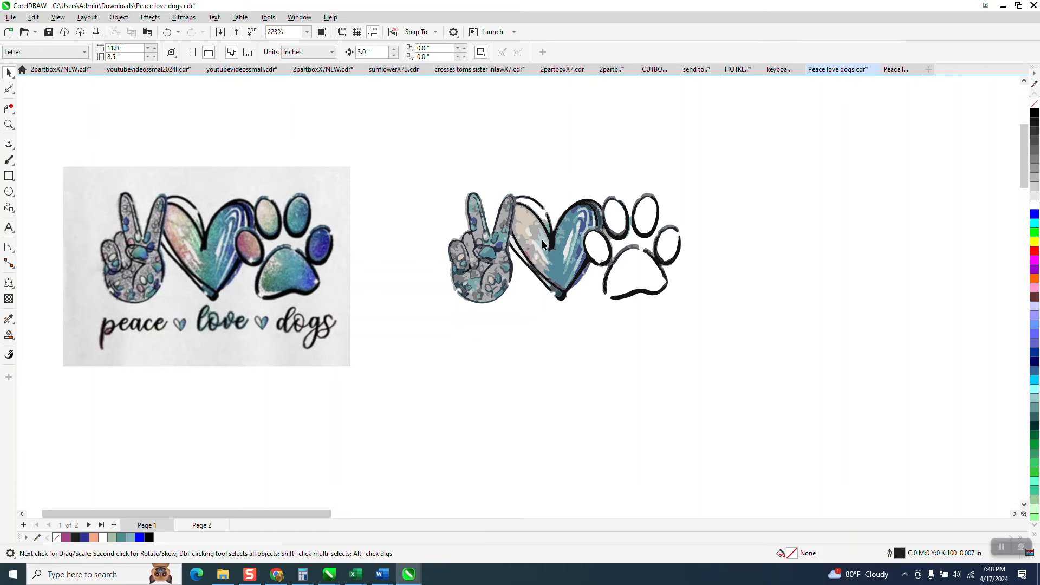
Move the pale teal, beige and large grey color pieces of the traced heart's left lobe 3 in to the right.
ctrl+click(543, 244)
key(Right)
click(10, 124)
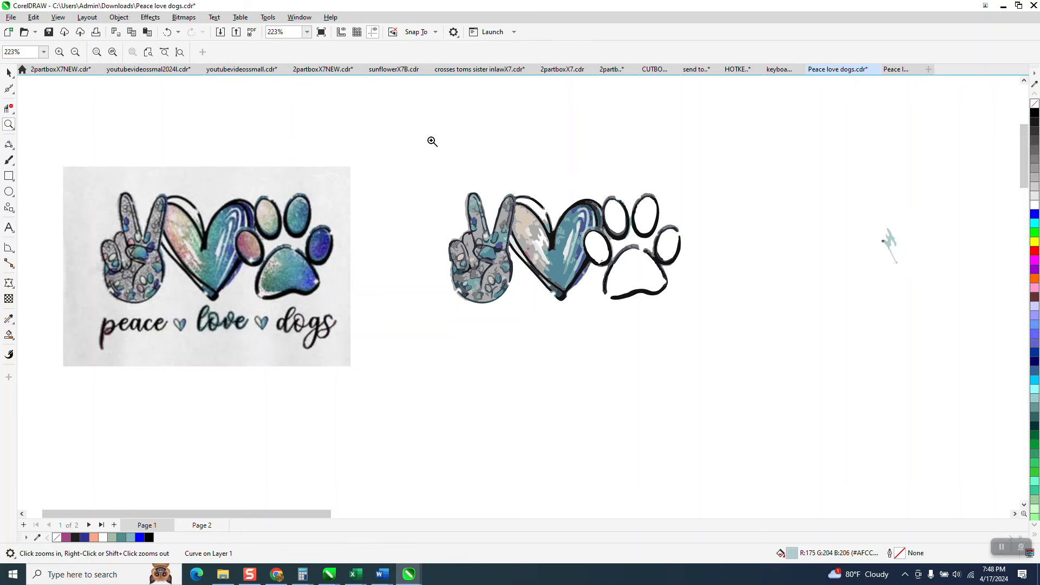
click(998, 352)
click(9, 72)
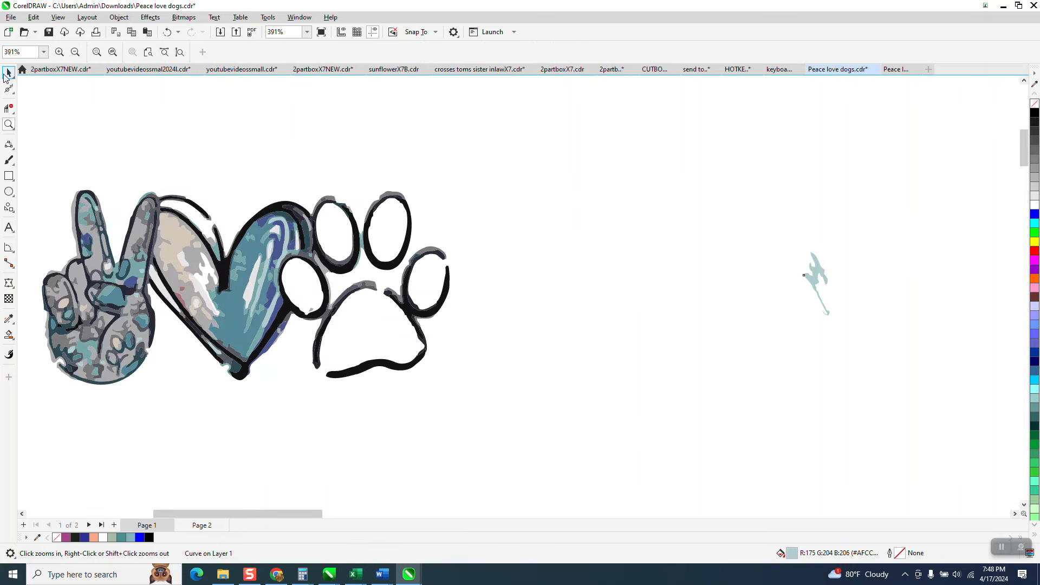
click(185, 238)
key(Right)
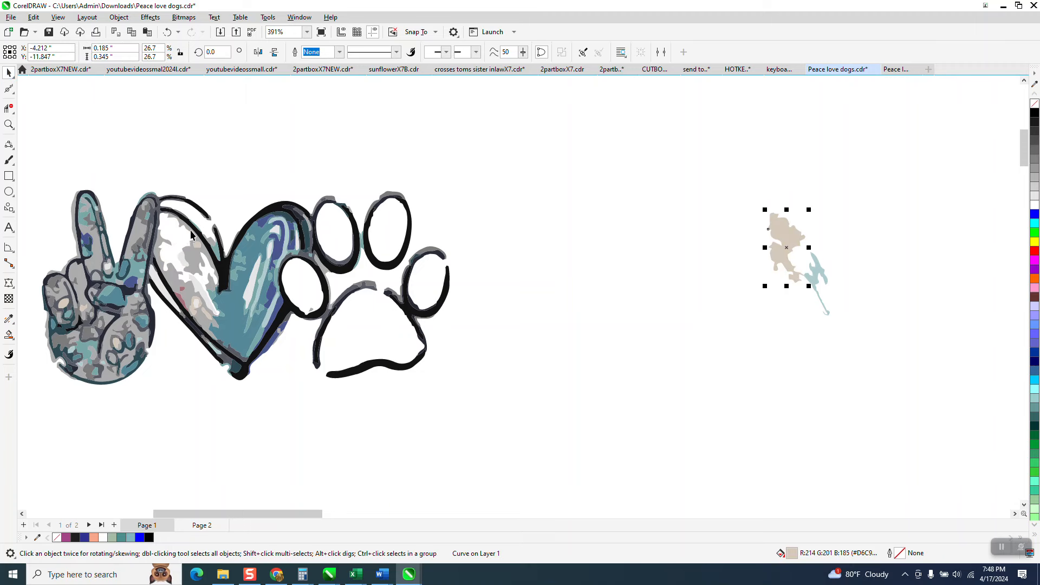
click(193, 244)
key(Right)
click(167, 269)
key(Right)
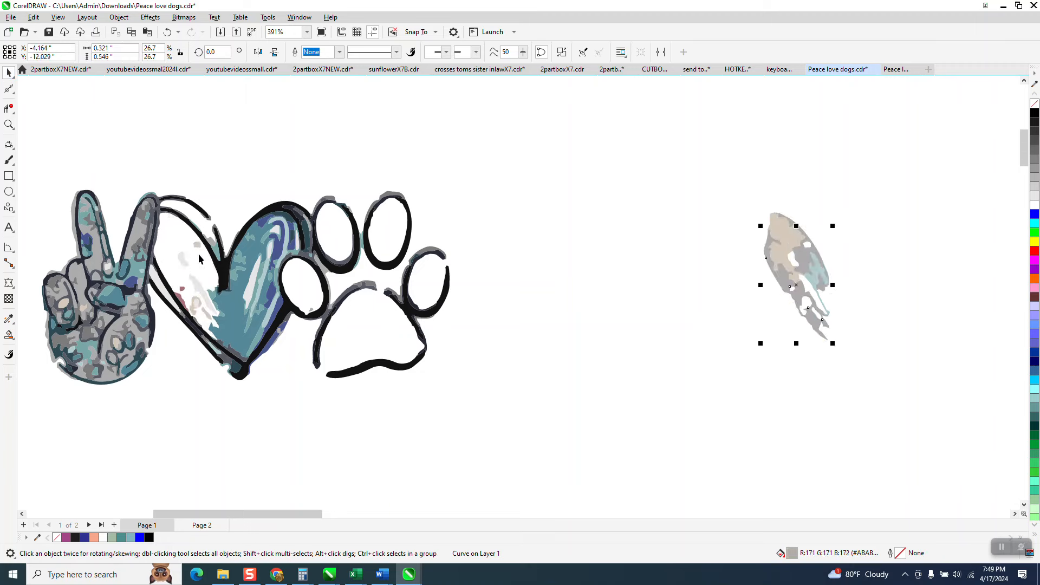
Move the small pink, beige and light grey pieces along the heart's lower left side 3 in to the right.
click(186, 286)
key(Right)
click(183, 290)
key(Right)
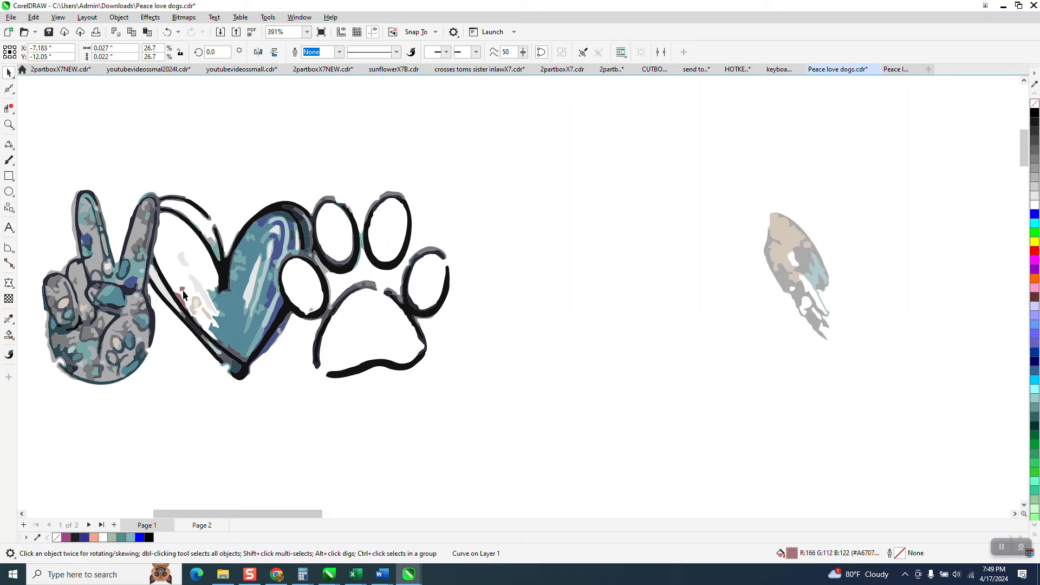
click(183, 301)
key(Right)
click(166, 296)
key(Right)
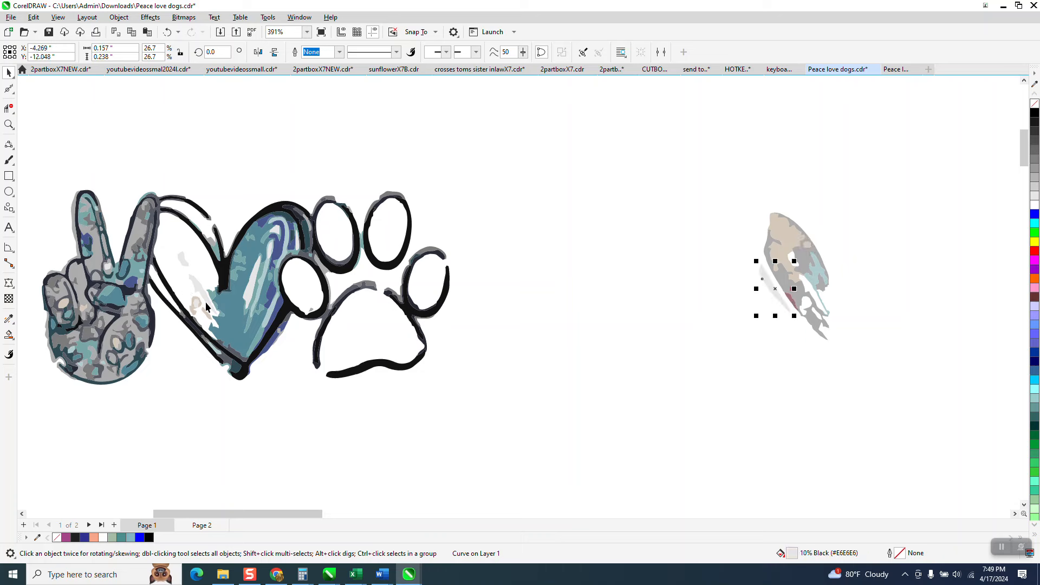
click(201, 301)
key(Right)
click(197, 303)
key(Right)
click(207, 313)
key(Right)
Move the heart's large teal piece, the pale left-lobe streak and the small pieces beside the notch 3 in to the right.
click(238, 293)
key(Right)
click(178, 259)
key(Right)
click(213, 247)
key(Right)
click(212, 243)
key(Right)
Move the curved teal, dark teal and blue strokes in the heart's upper right lobe 3 in to the right.
click(299, 230)
key(Right)
click(290, 226)
key(Right)
click(292, 231)
key(Right)
click(293, 234)
key(Right)
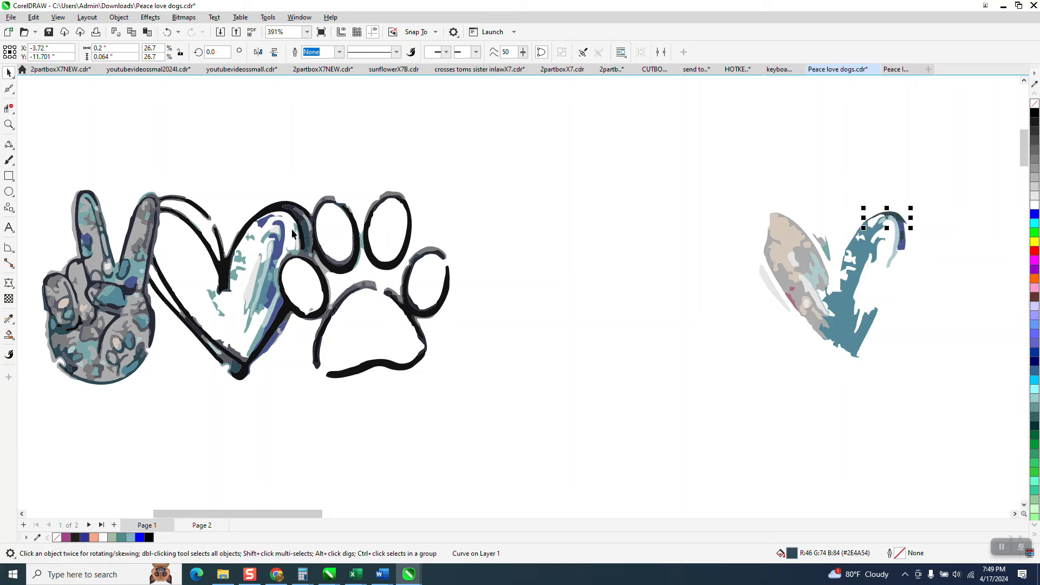
click(297, 232)
key(Right)
click(277, 230)
key(Right)
click(279, 234)
key(Right)
click(275, 234)
key(Right)
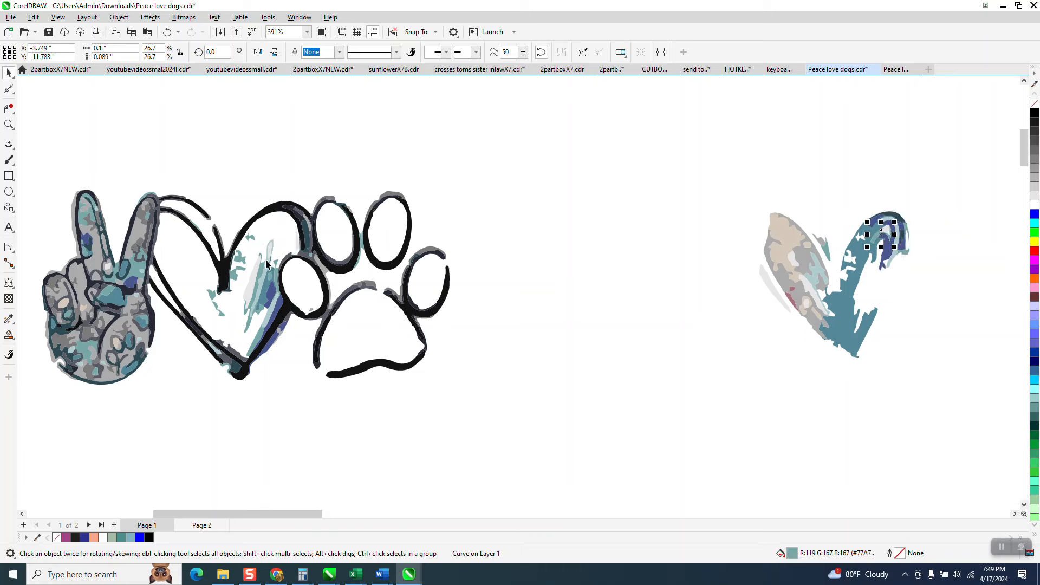
Move the teal and blue stripes in the middle and lower part of the heart's right half 3 in to the right.
click(264, 269)
key(Right)
click(270, 275)
key(Right)
click(273, 280)
key(Right)
click(273, 296)
key(Right)
click(274, 303)
key(Right)
click(278, 308)
key(Right)
click(262, 331)
key(Right)
click(248, 326)
key(Right)
click(261, 303)
key(Right)
click(269, 298)
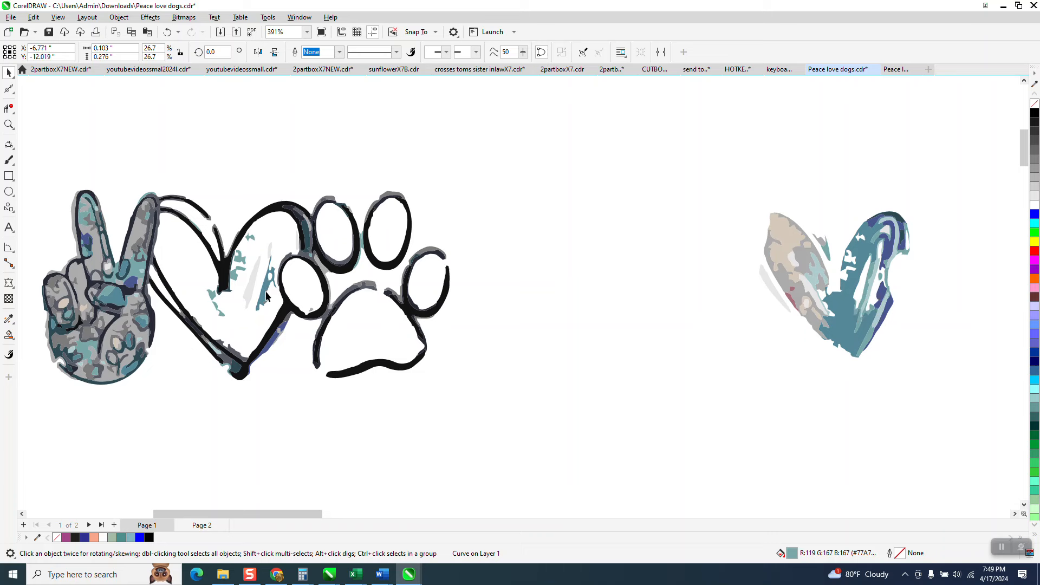
key(Right)
Move the remaining light grey streak and the small teal pieces around the heart's notch 3 in to the right.
click(254, 277)
key(Right)
click(248, 239)
key(Right)
click(243, 262)
click(237, 273)
key(ctrl+r)
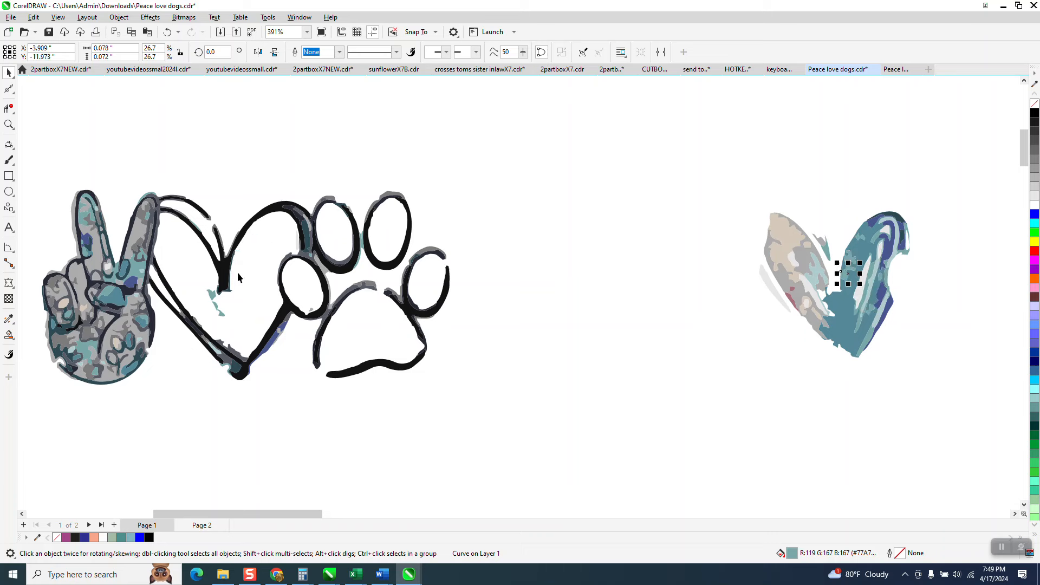
click(216, 306)
key(ctrl+r)
click(211, 295)
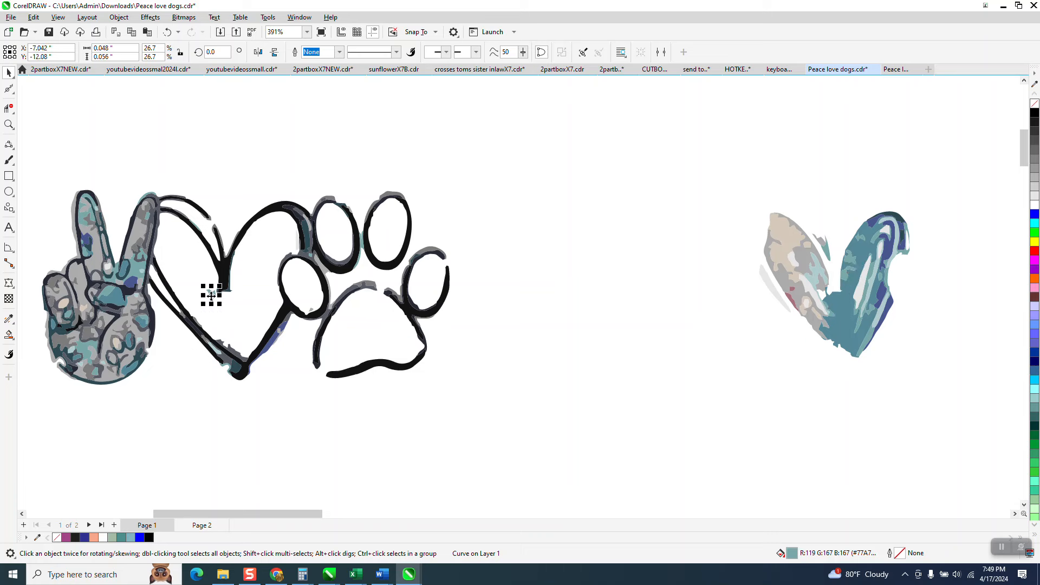
key(ctrl+r)
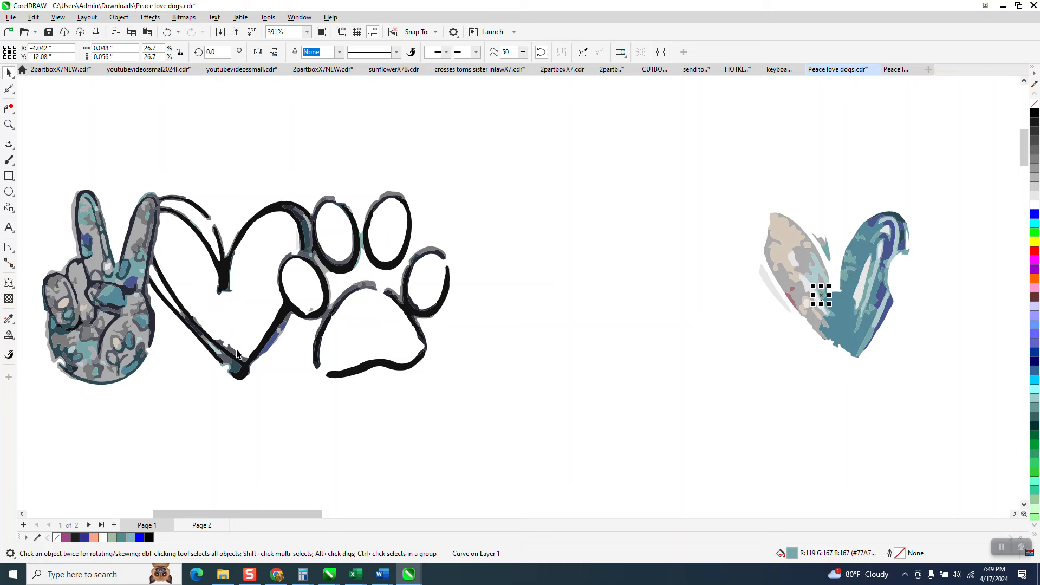
Move the dark grey and dark teal pieces near the heart's bottom point 3 in to the right.
click(237, 355)
key(ctrl+r)
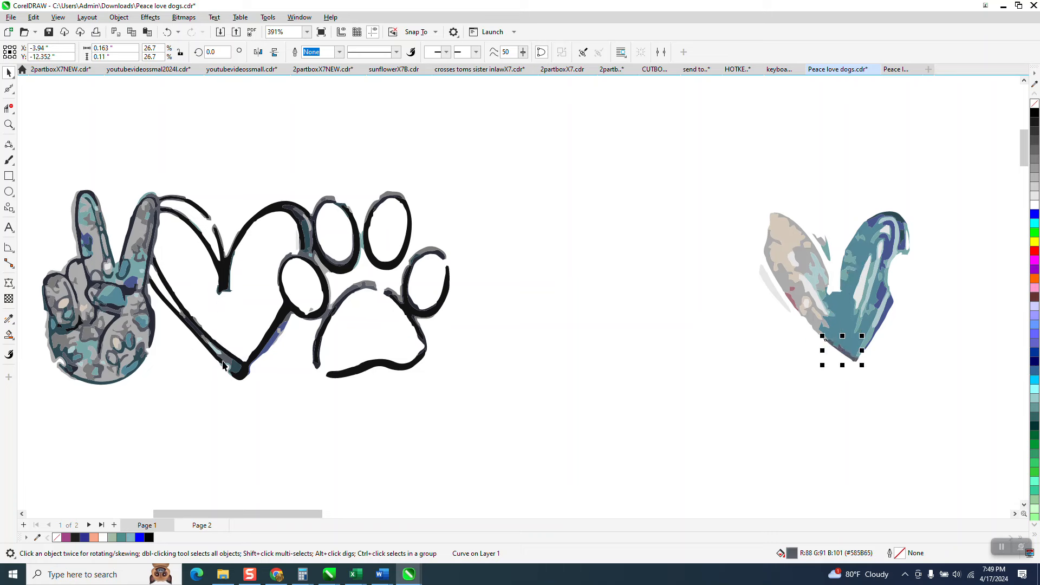
click(229, 363)
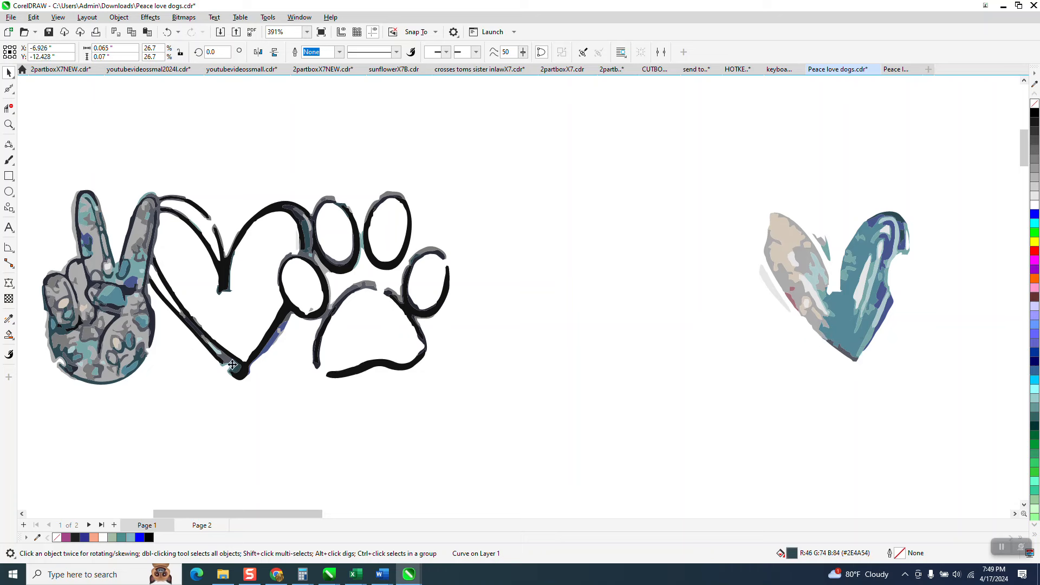
key(ctrl+r)
click(225, 363)
key(ctrl+r)
click(208, 347)
key(ctrl+r)
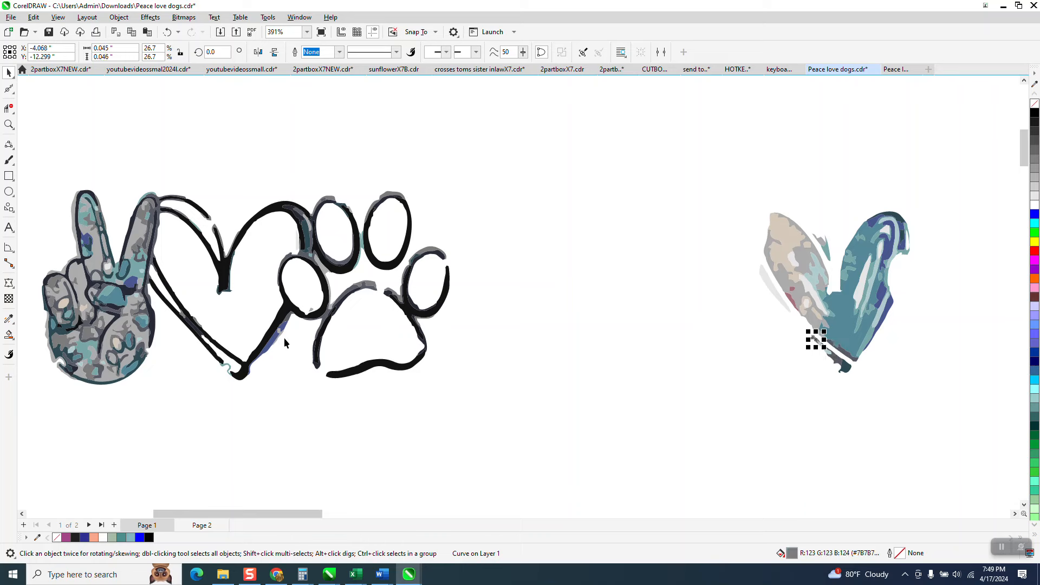
Move the dark teal and grey pieces between the heart's right lobe and the paw toes 3 in to the right.
click(307, 238)
key(ctrl+r)
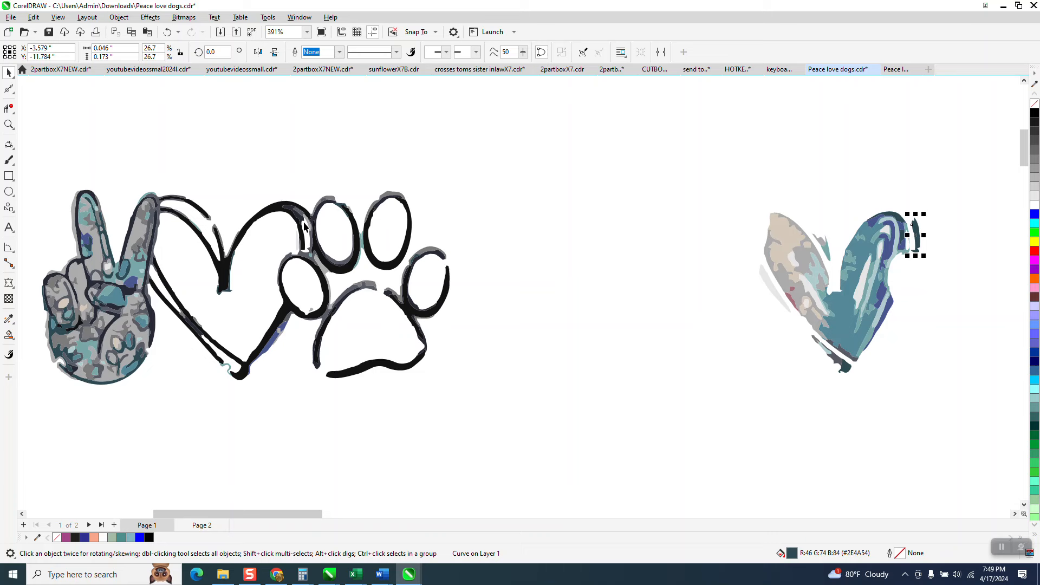
click(302, 223)
key(ctrl+r)
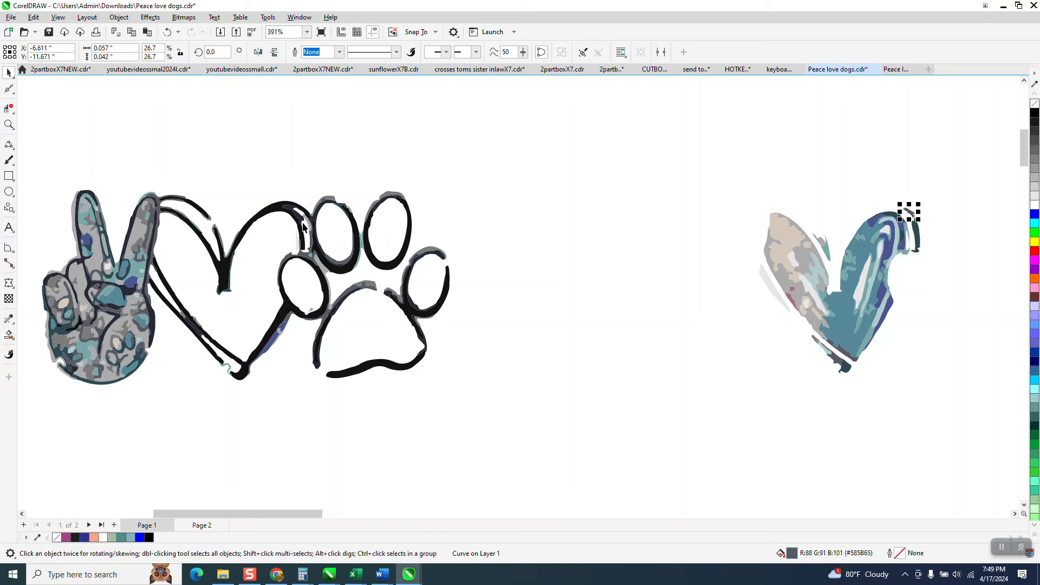
click(310, 238)
key(ctrl+r)
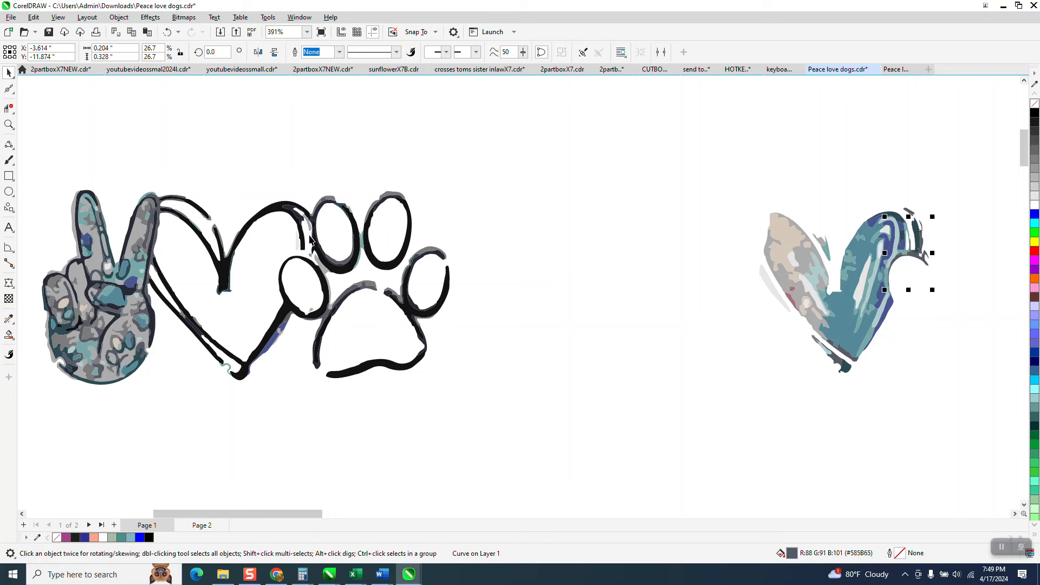
click(308, 228)
key(ctrl+r)
click(305, 253)
key(ctrl+r)
Try to move the grey piece beside the paw's left toes 3 in to the right.
click(319, 265)
key(ctrl+r)
click(168, 32)
Create a boundary outline around all the separated heart color pieces and move it 3 in to the right.
scroll(506, 304, down, 1)
scroll(506, 305, down, 1)
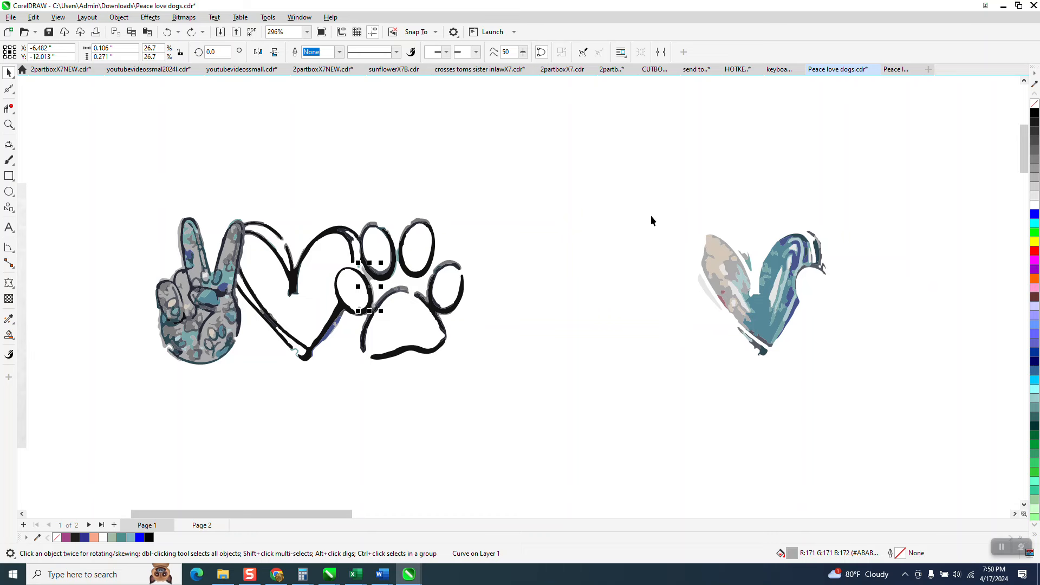
drag(717, 262, 893, 381)
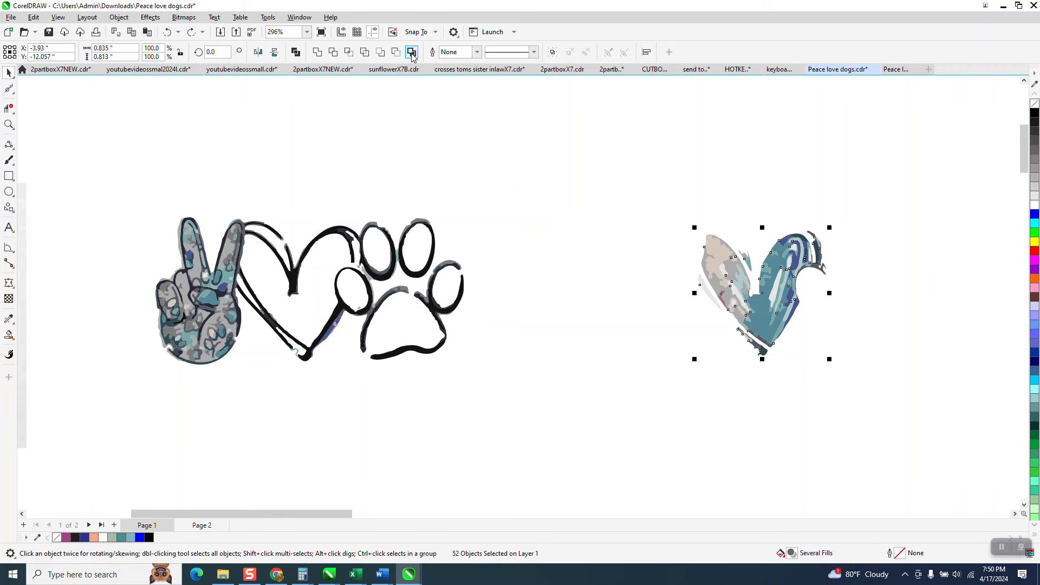
click(411, 54)
scroll(315, 137, down, 2)
key(Right)
scroll(535, 246, down, 1)
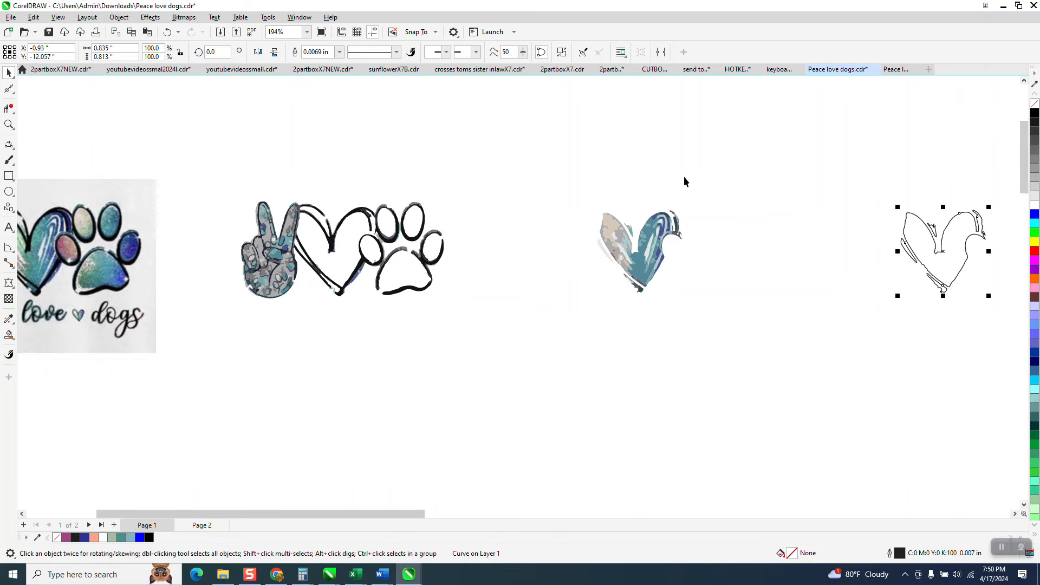
Compare the separated heart pieces and their boundary outline with the heart in the source bitmap.
click(9, 124)
drag(537, 168, 671, 278)
scroll(614, 303, down, 3)
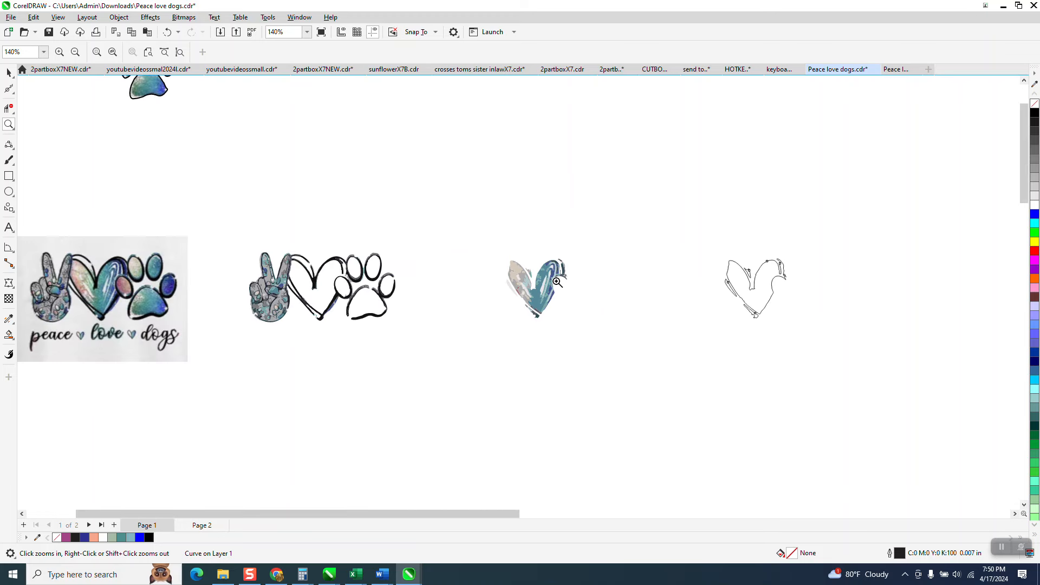
click(9, 72)
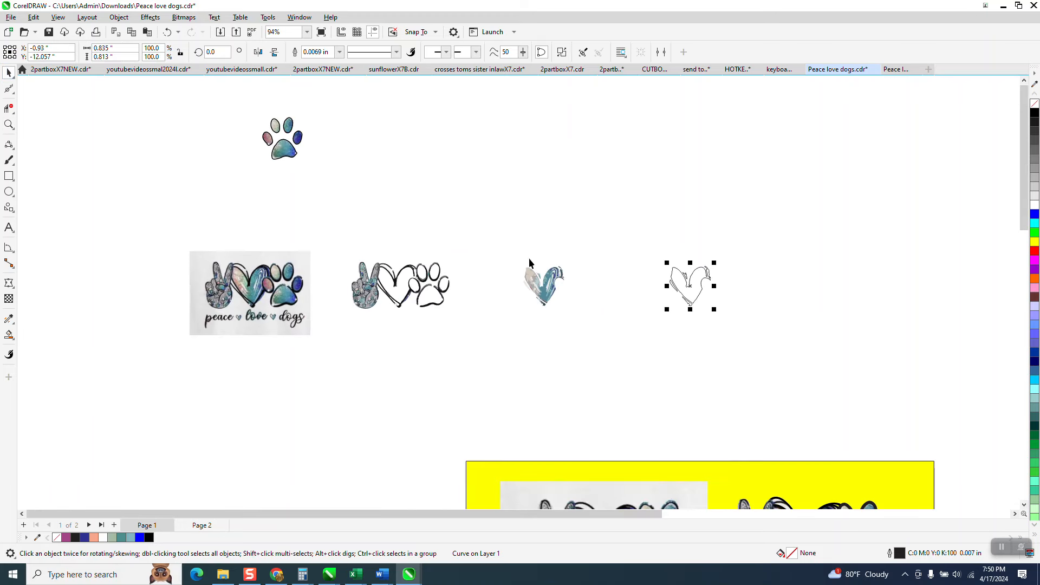
click(9, 124)
drag(216, 253, 306, 320)
scroll(314, 304, down, 4)
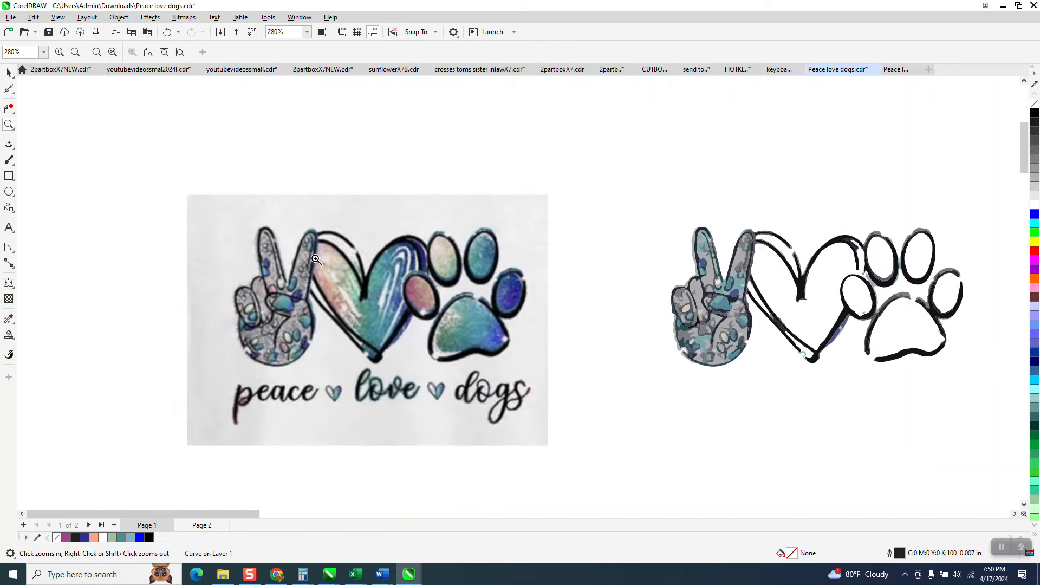
scroll(319, 257, down, 6)
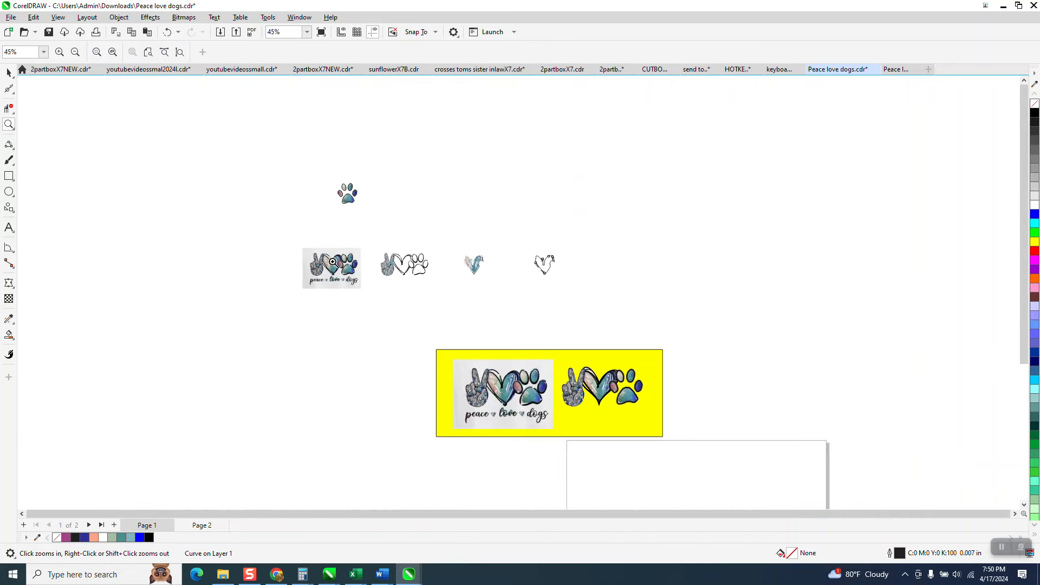
scroll(333, 262, down, 1)
Move the clean black heart outline from the page up beside the heart boundary outline.
click(9, 72)
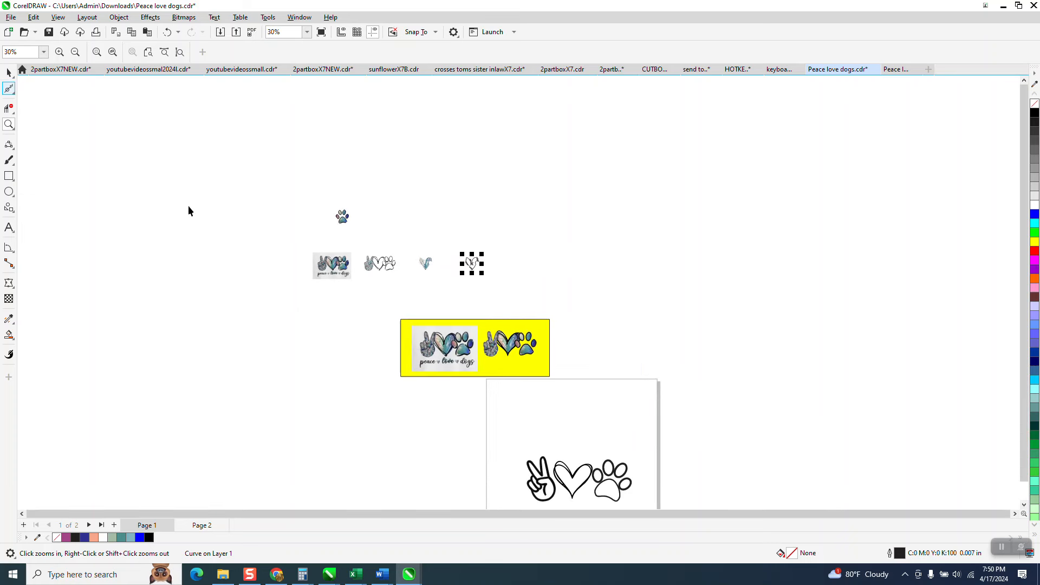
drag(568, 471, 515, 267)
key(z)
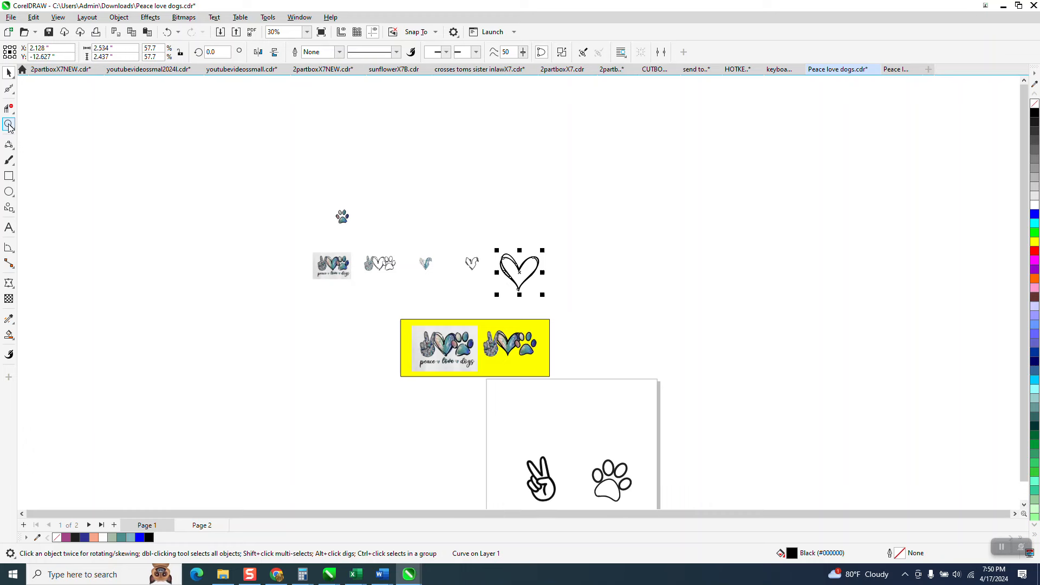
drag(438, 241, 592, 312)
scroll(612, 299, down, 3)
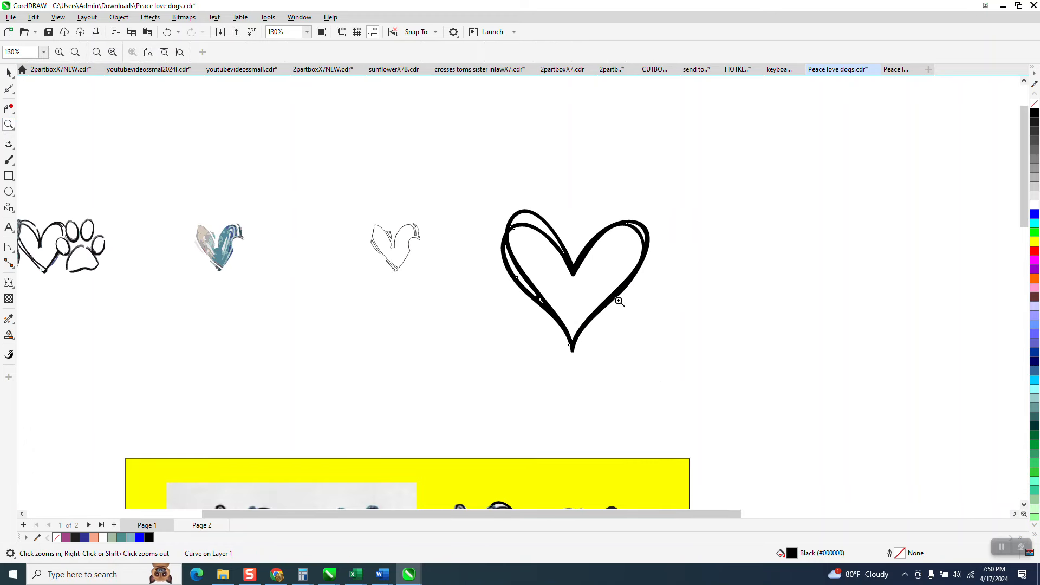
Shrink the black heart to about 0.52 in wide, place it beside the heart color pieces, and show the drawing in Wireframe view.
click(9, 72)
drag(157, 197, 284, 290)
click(621, 245)
drag(652, 213, 285, 252)
click(58, 17)
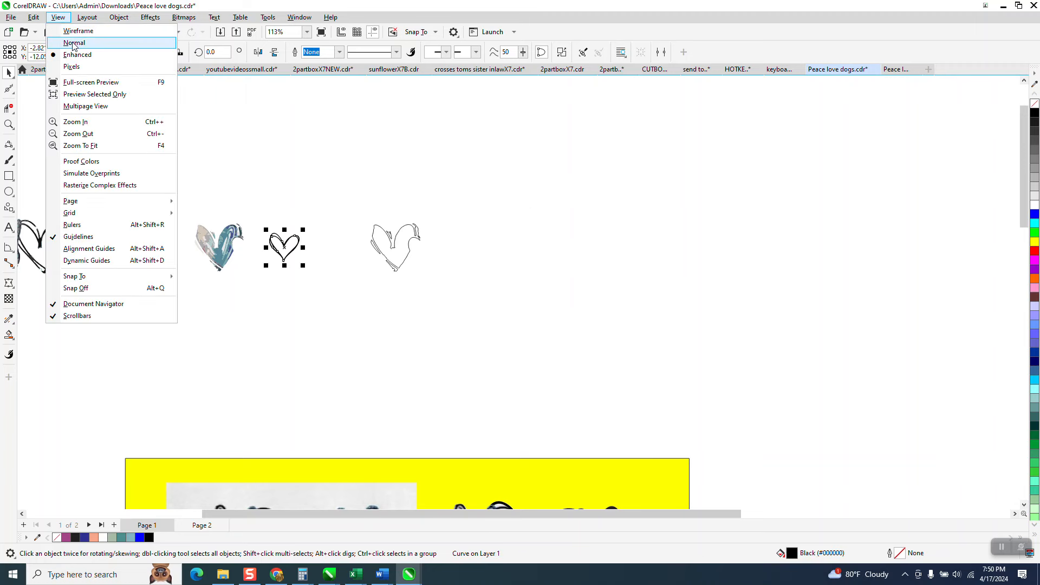
click(78, 31)
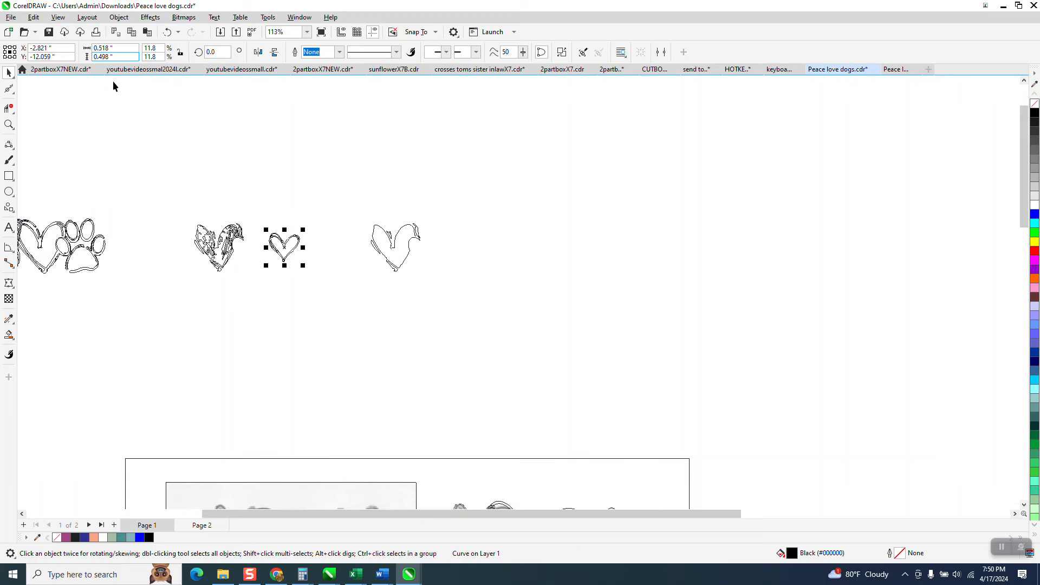
Display the drawing in Enhanced view to see the heart pieces and the black heart with their fills.
click(9, 124)
drag(203, 191, 390, 302)
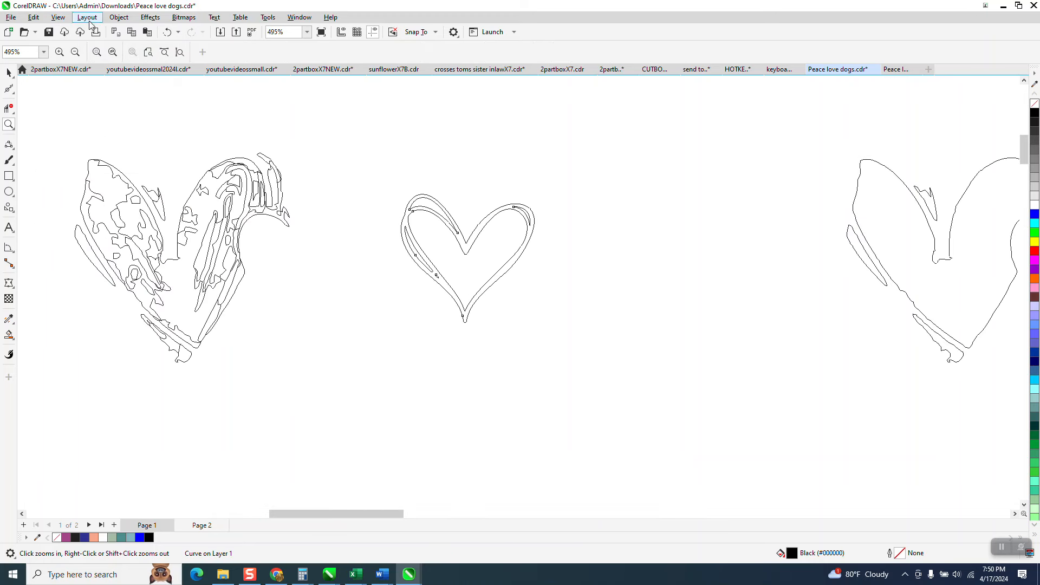
click(58, 17)
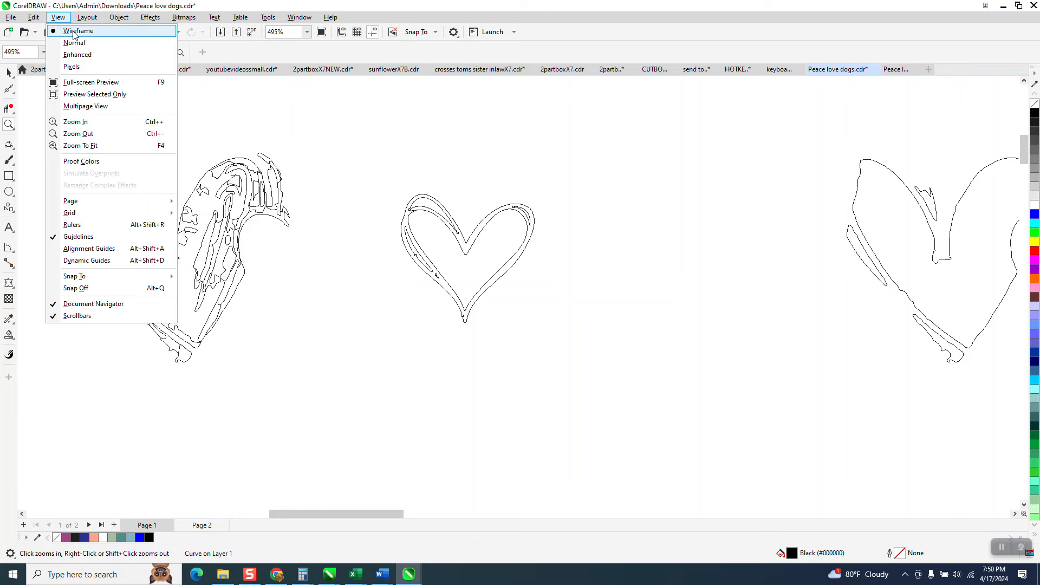
click(81, 57)
scroll(448, 284, down, 1)
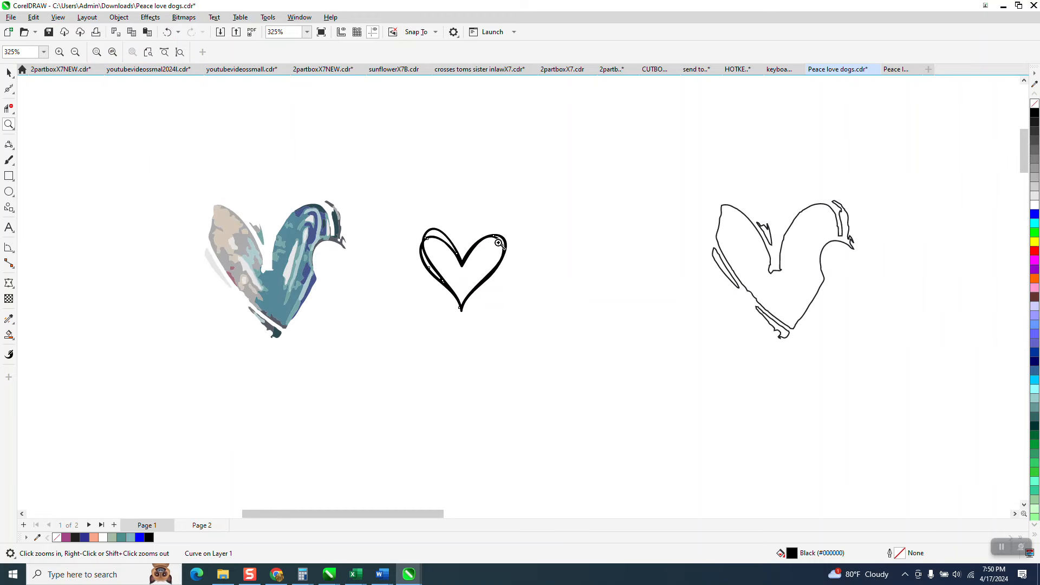
Enlarge the black heart to about 0.85 in wide and position it over the heart color pieces.
click(9, 72)
click(426, 238)
drag(510, 224, 550, 187)
drag(481, 252, 278, 276)
drag(342, 212, 359, 196)
drag(287, 253, 280, 254)
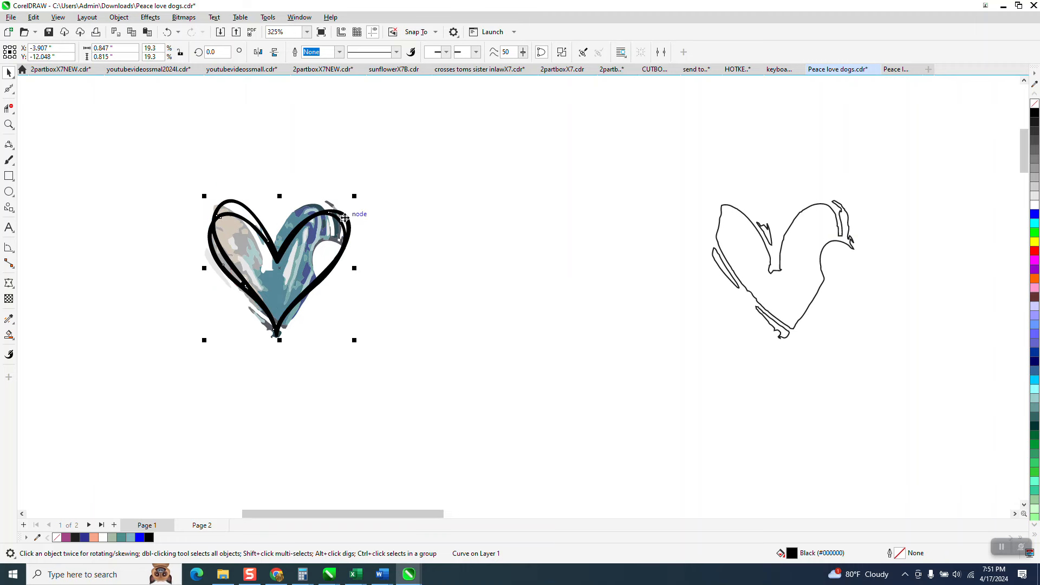
drag(345, 220, 354, 228)
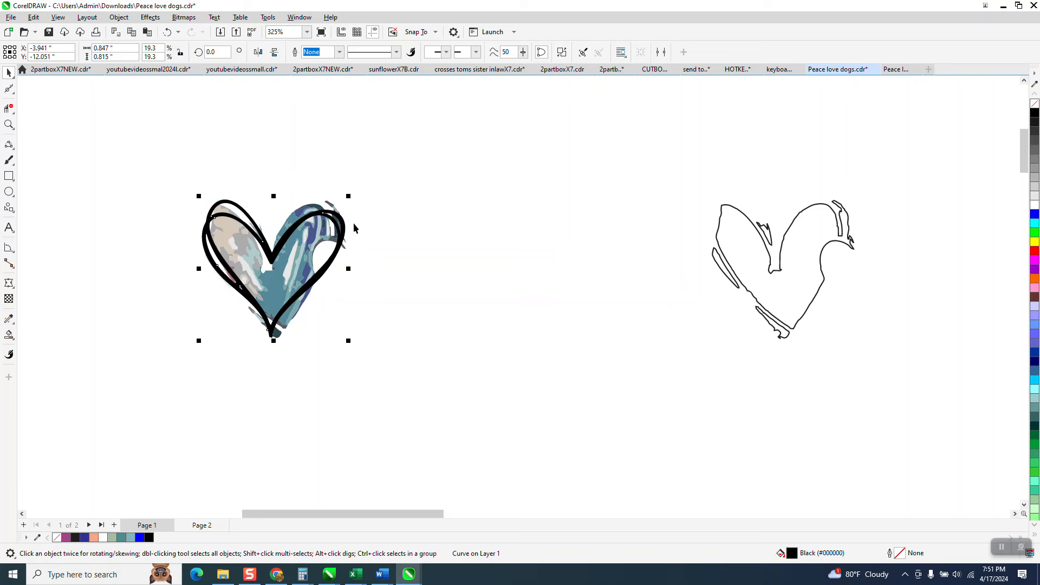
Rotate the black heart about 4.7° so it follows the tilt of the color pieces beneath it.
click(278, 300)
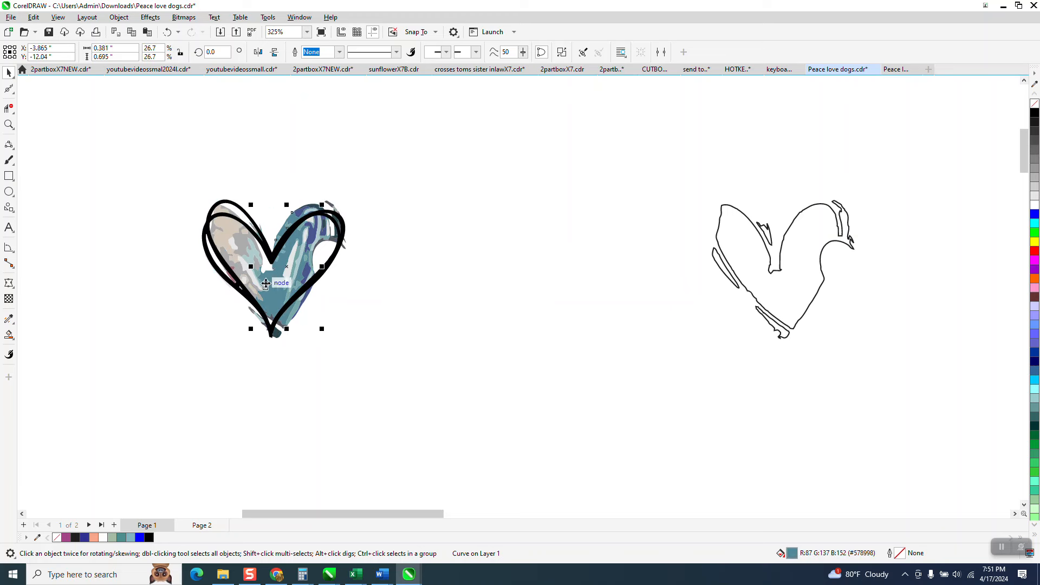
click(272, 261)
click(266, 249)
key(F10)
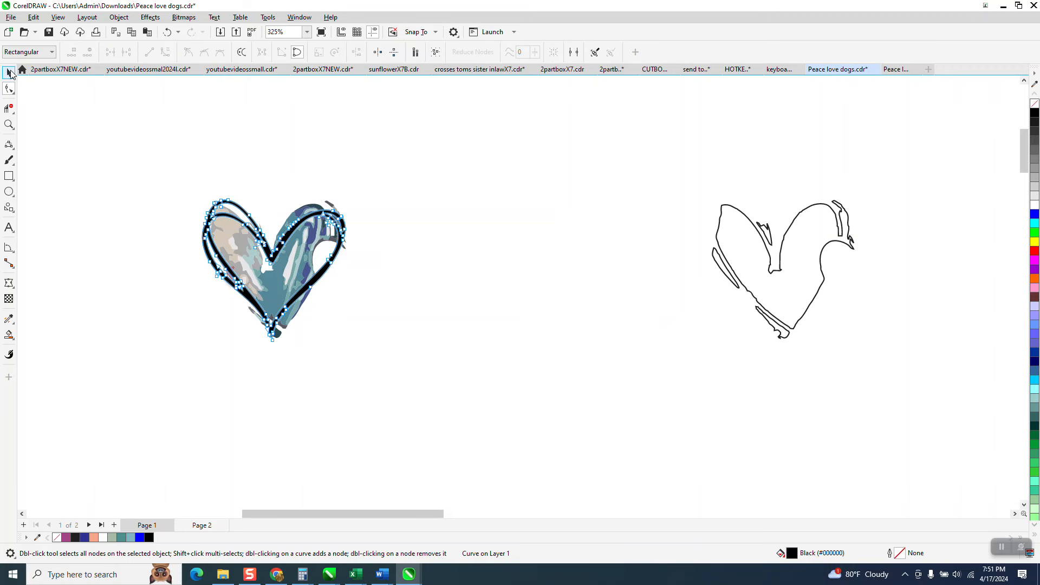
click(9, 72)
click(271, 260)
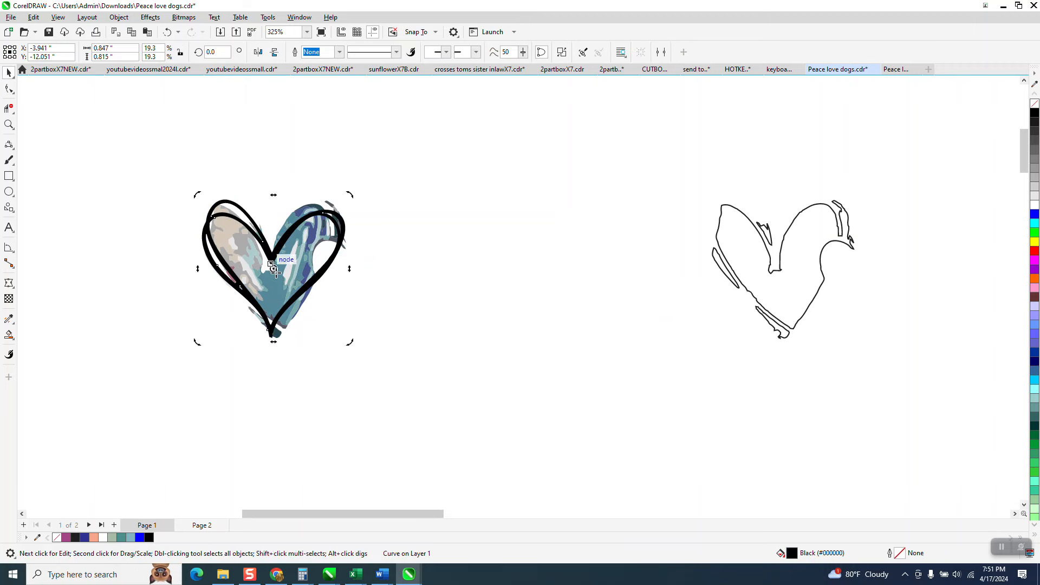
drag(353, 343, 360, 339)
scroll(438, 287, down, 4)
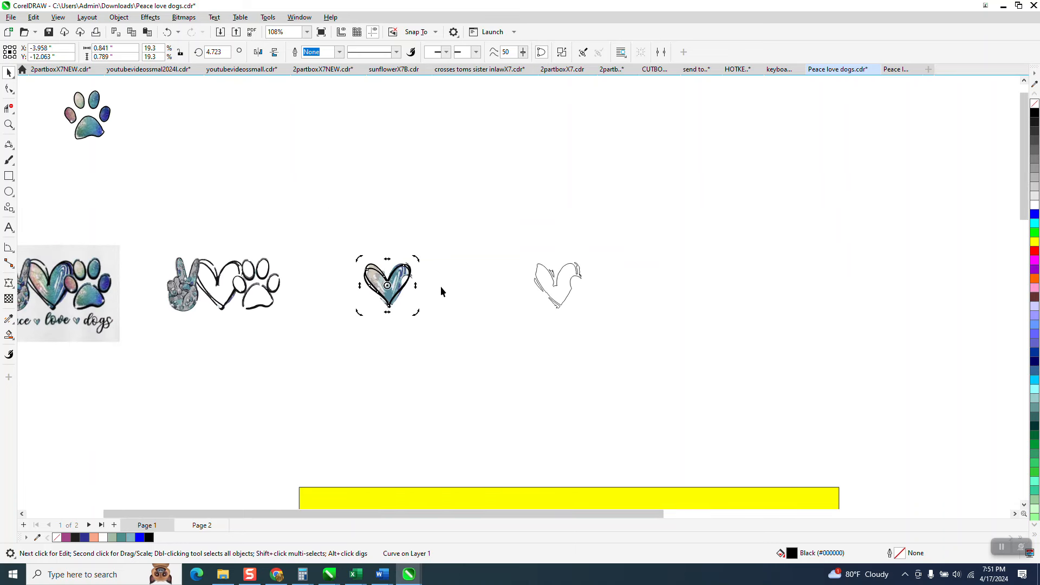
Move the black heart 6 in to the right, off the color pieces and past the boundary outline.
click(438, 272)
click(410, 271)
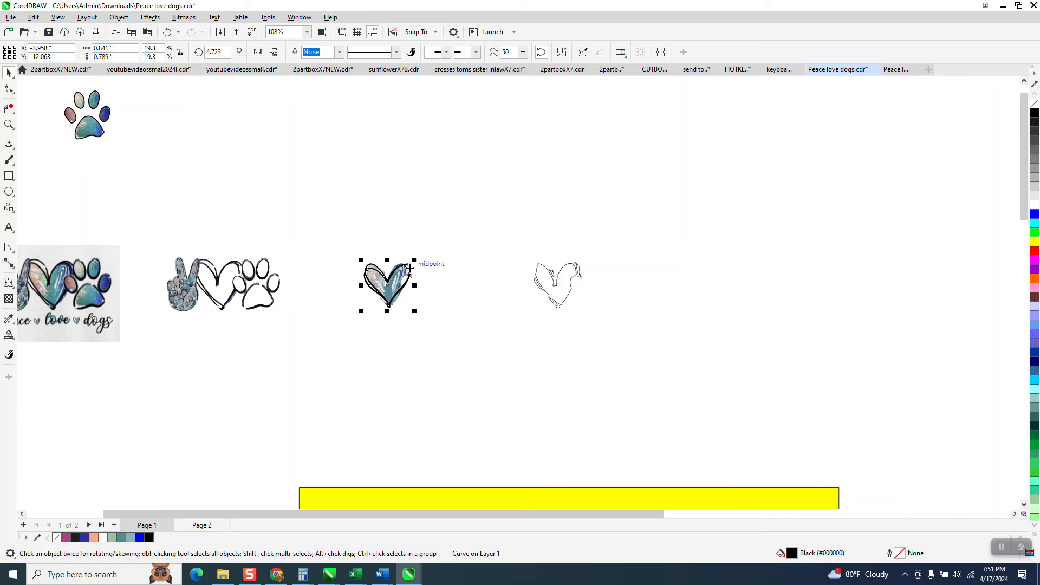
key(Right)
key(Right)
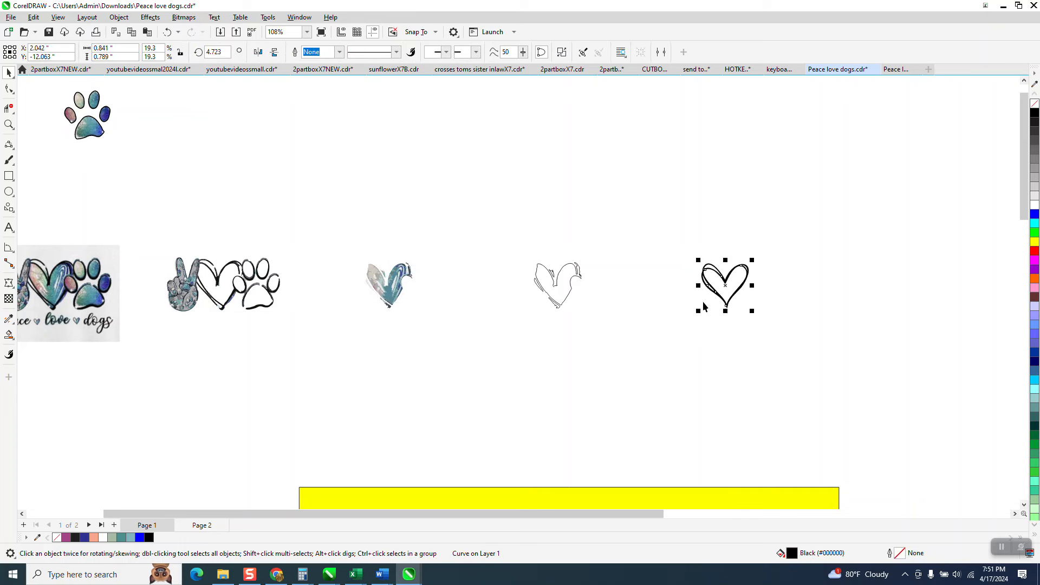
Place a duplicate of the black heart 3 in to its right and fill the duplicate with blue.
key(KP_Add)
key(Right)
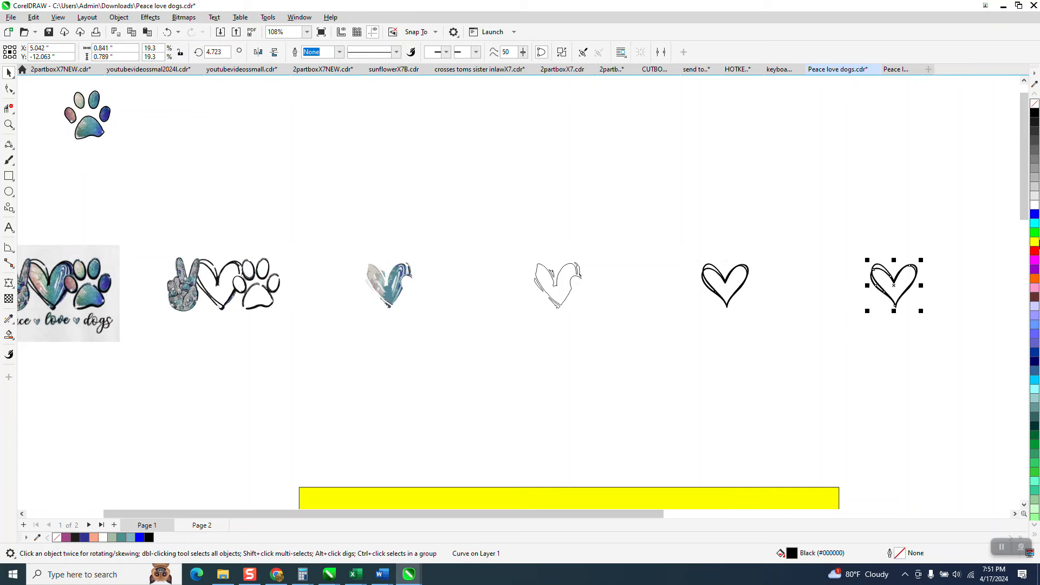
click(1035, 215)
click(736, 284)
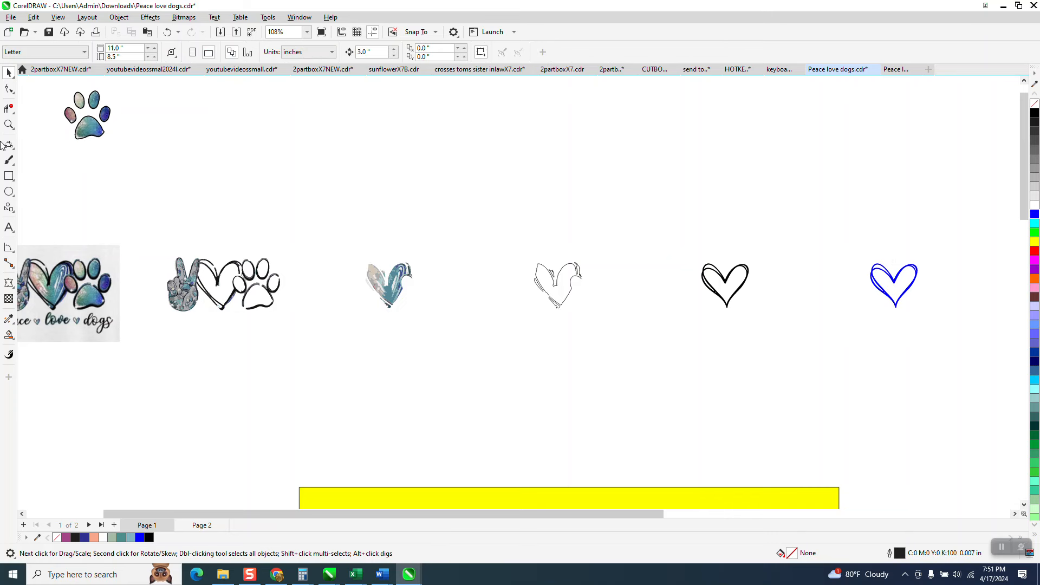
Smart-fill the interior and the narrow gaps of the original black heart with blue and place the blue pieces 3 in below it.
click(9, 124)
drag(675, 253, 812, 334)
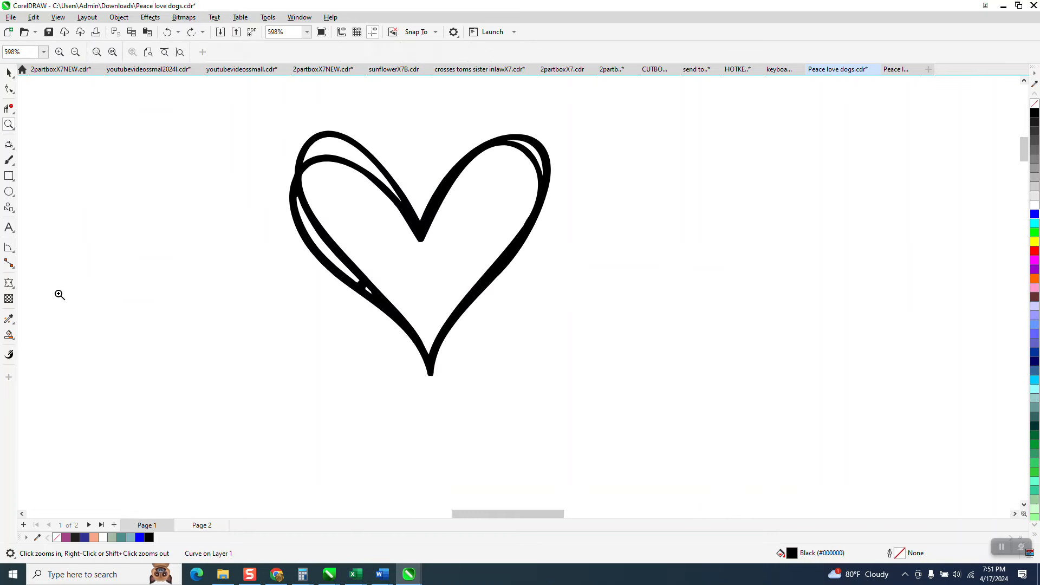
click(9, 334)
click(481, 258)
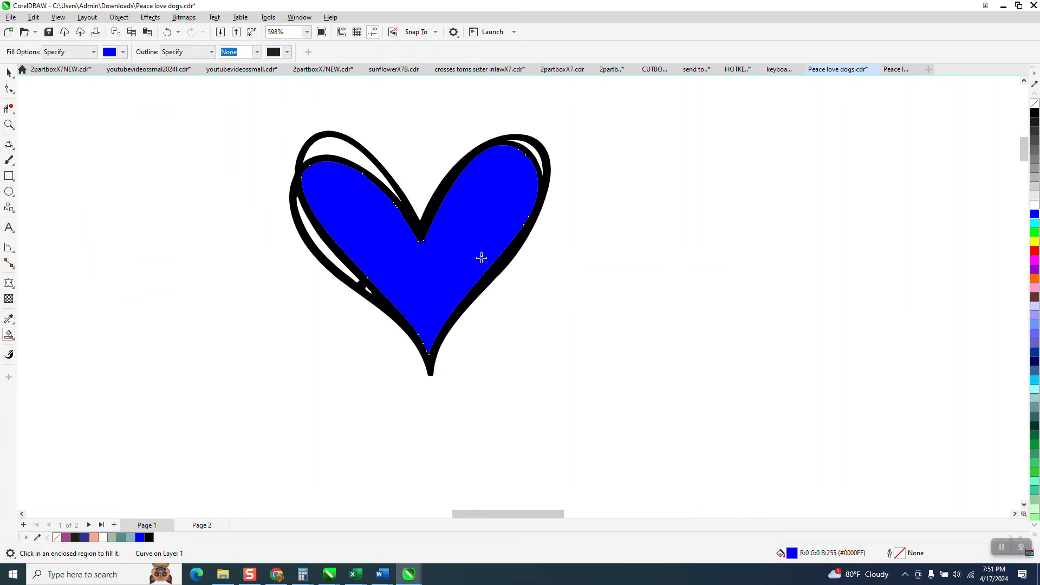
scroll(450, 259, down, 4)
key(ctrl+z)
click(417, 227)
key(ctrl+z)
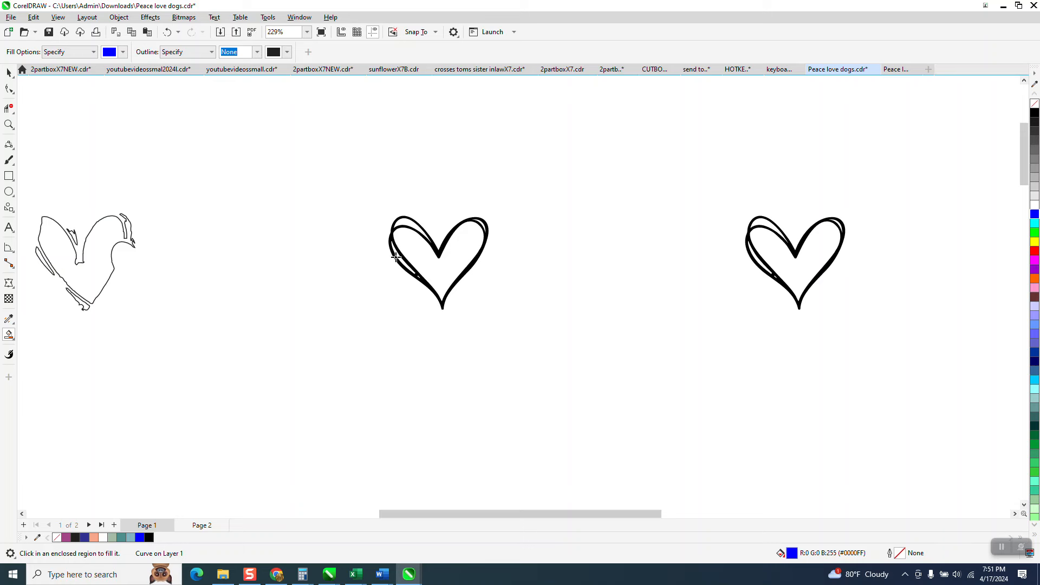
click(167, 32)
click(168, 32)
click(399, 260)
Group the four blue heart pieces and move the group 3 in up and 12 in left onto the source bitmap.
scroll(445, 232, down, 2)
click(8, 73)
drag(381, 376, 520, 471)
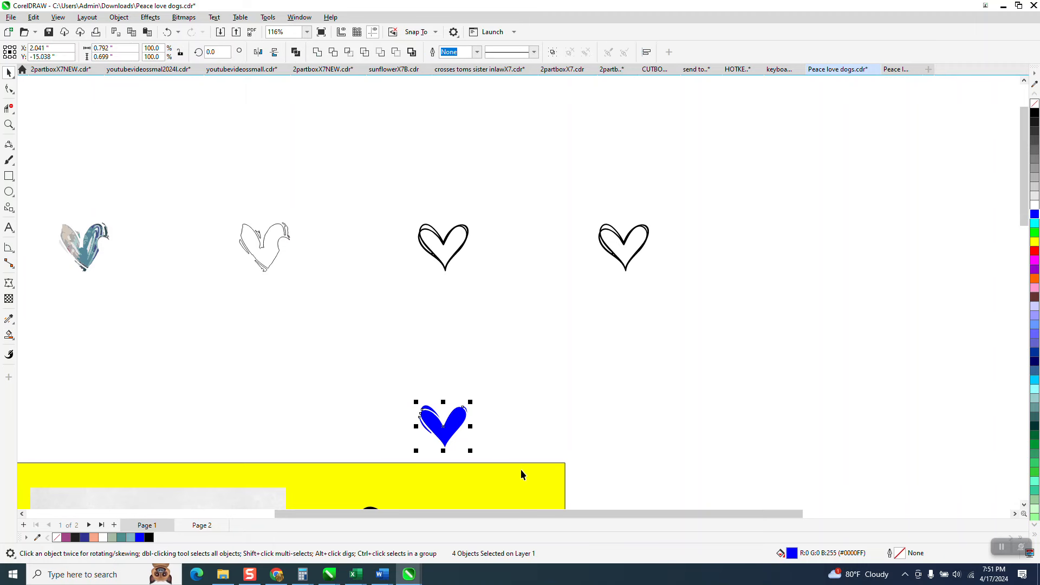
key(ctrl+g)
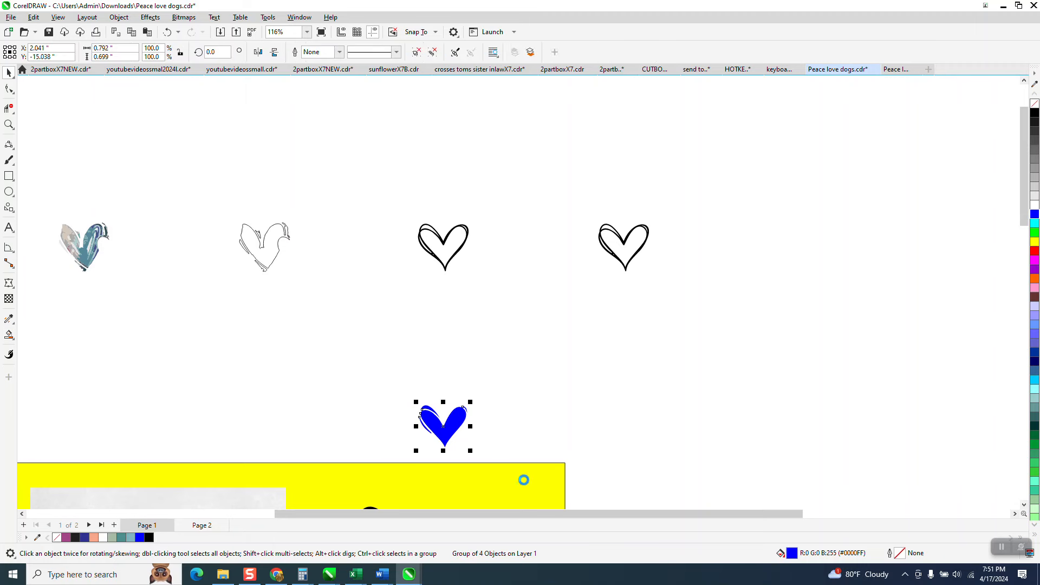
key(Up)
key(Left)
key(Left)
key(Left)
Scale the blue heart group to about 0.96 in wide and position it over the heart in the source bitmap.
scroll(585, 438, down, 4)
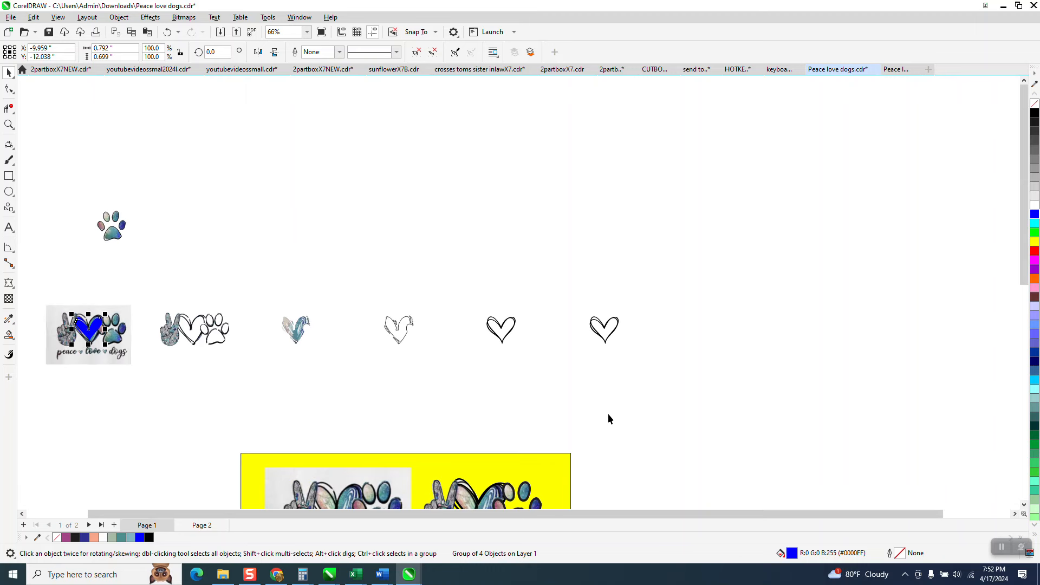
click(9, 124)
drag(69, 283, 173, 362)
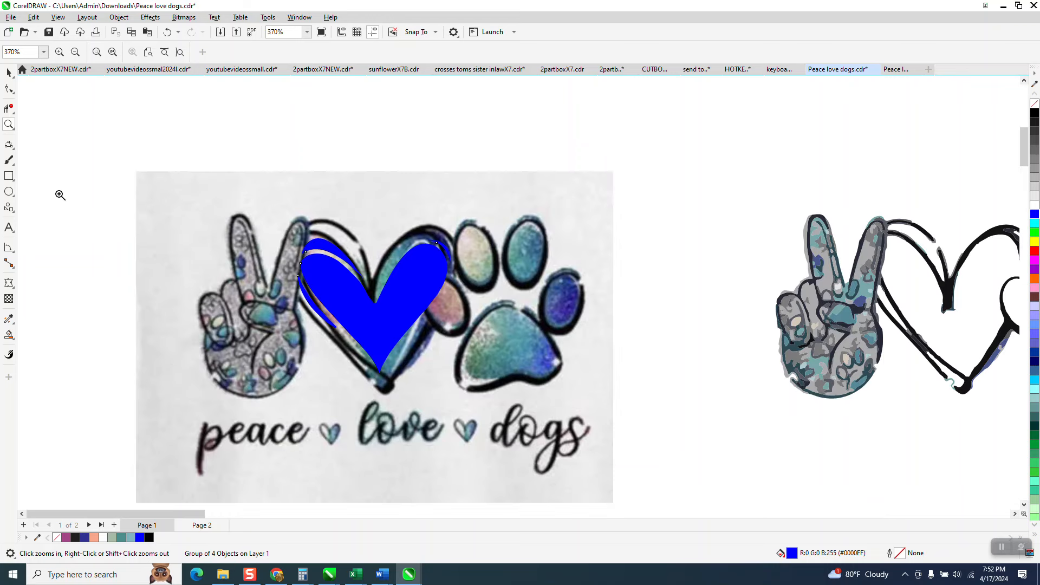
click(8, 73)
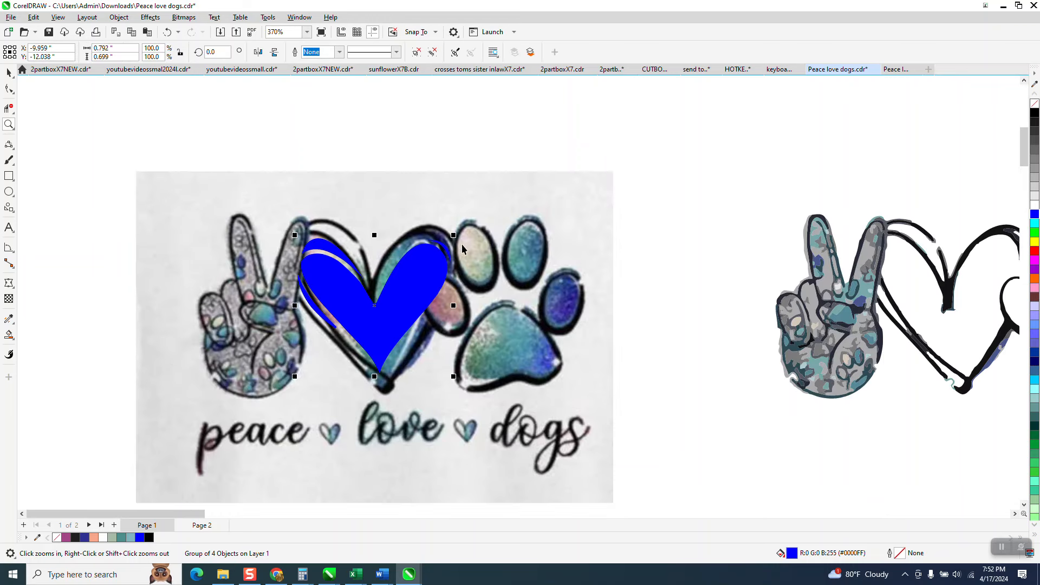
drag(455, 233, 470, 211)
scroll(438, 214, down, 2)
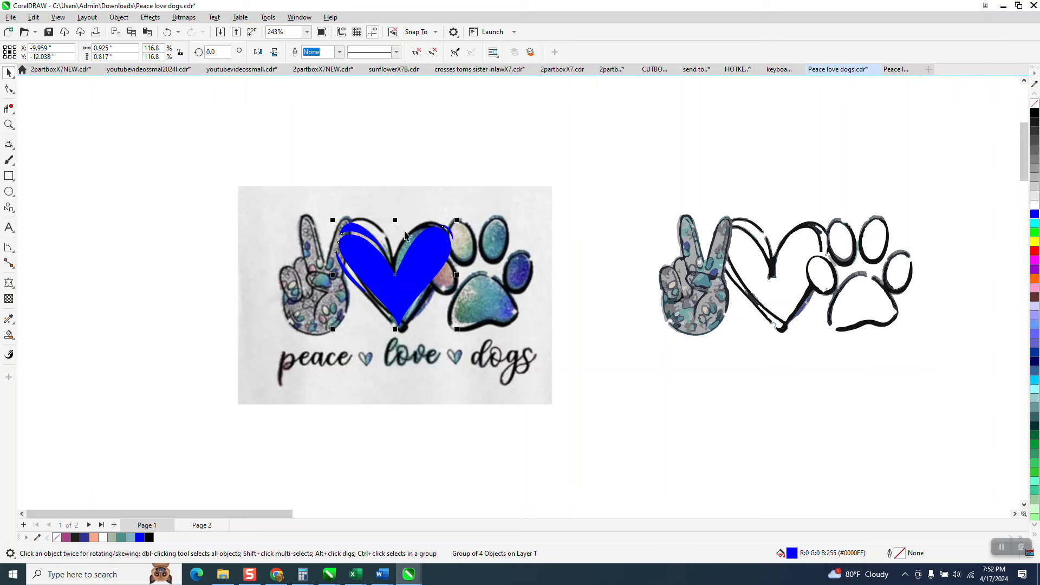
click(413, 283)
drag(458, 218, 460, 215)
click(444, 191)
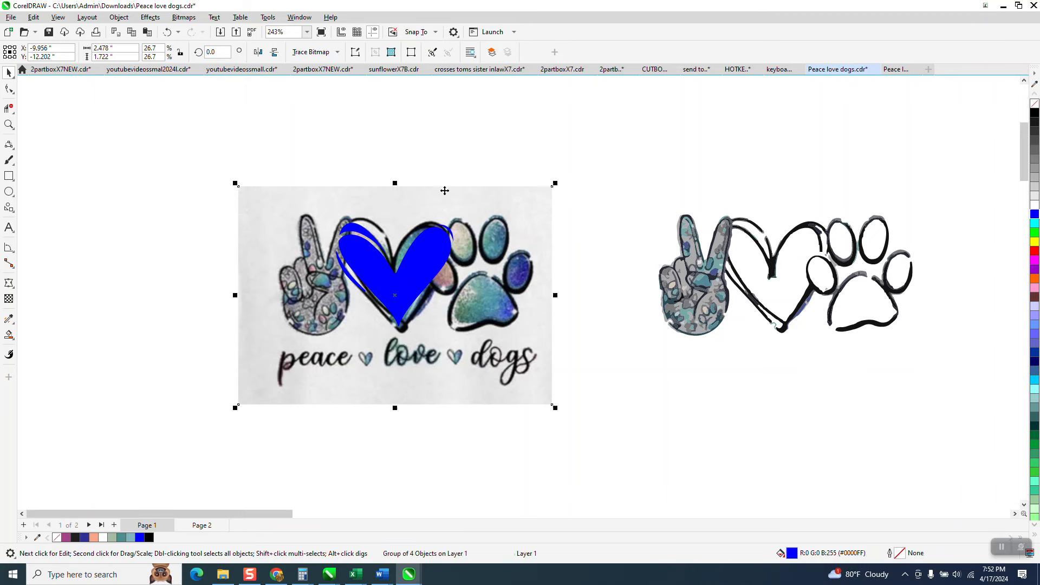
click(441, 250)
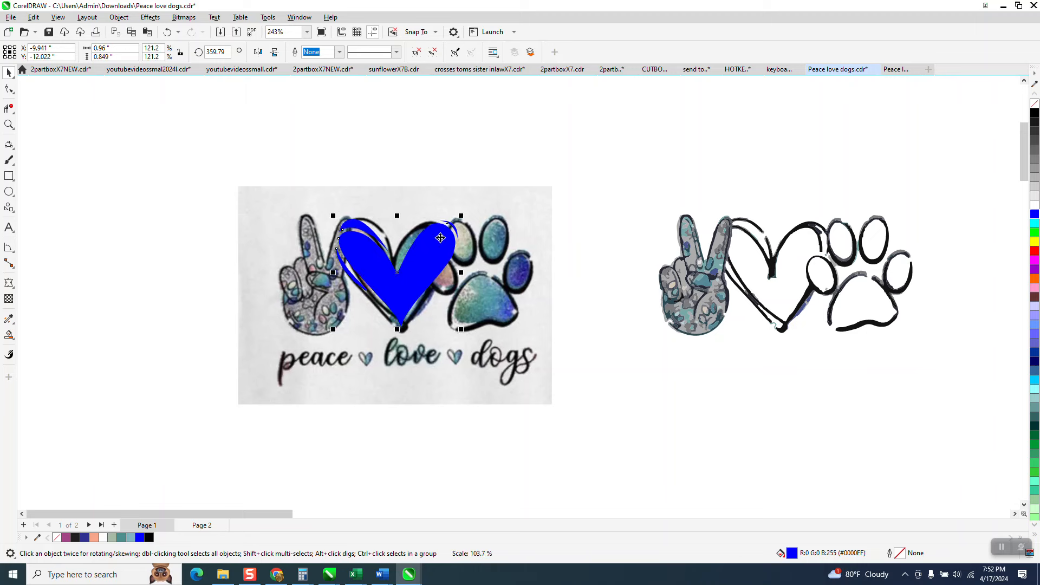
drag(430, 251, 425, 252)
Intersect the blue heart group with the source bitmap and move the resulting heart-shaped bitmap pieces 12 in right onto the black heart.
drag(210, 167, 536, 429)
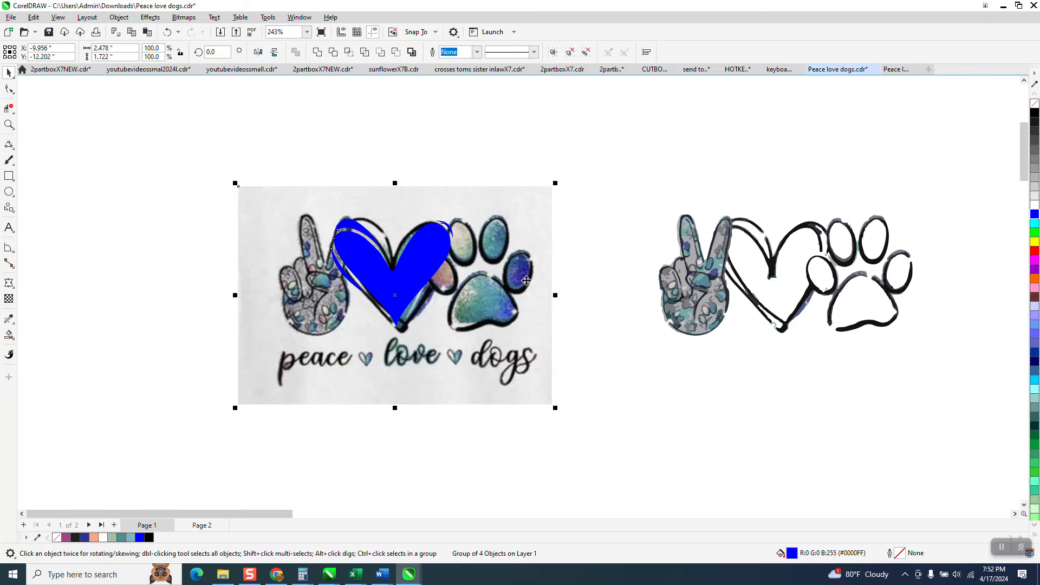
click(348, 52)
scroll(168, 187, down, 2)
key(Tab)
key(Tab)
key(Tab)
scroll(339, 316, down, 1)
key(Right)
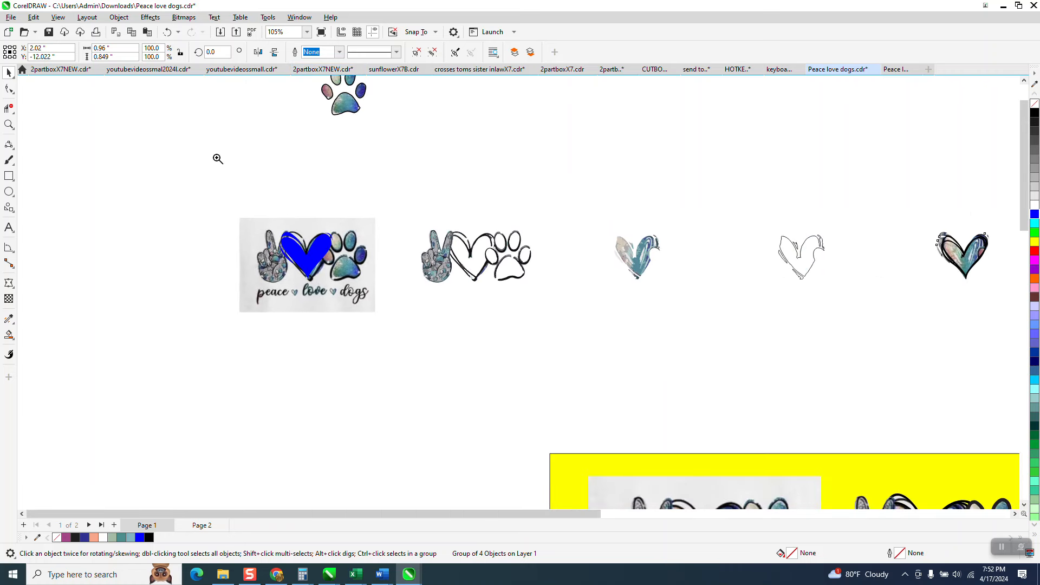
Move the bitmap heart 3 in right onto the duplicate black heart and delete the original black heart left behind.
key(z)
drag(914, 219, 999, 306)
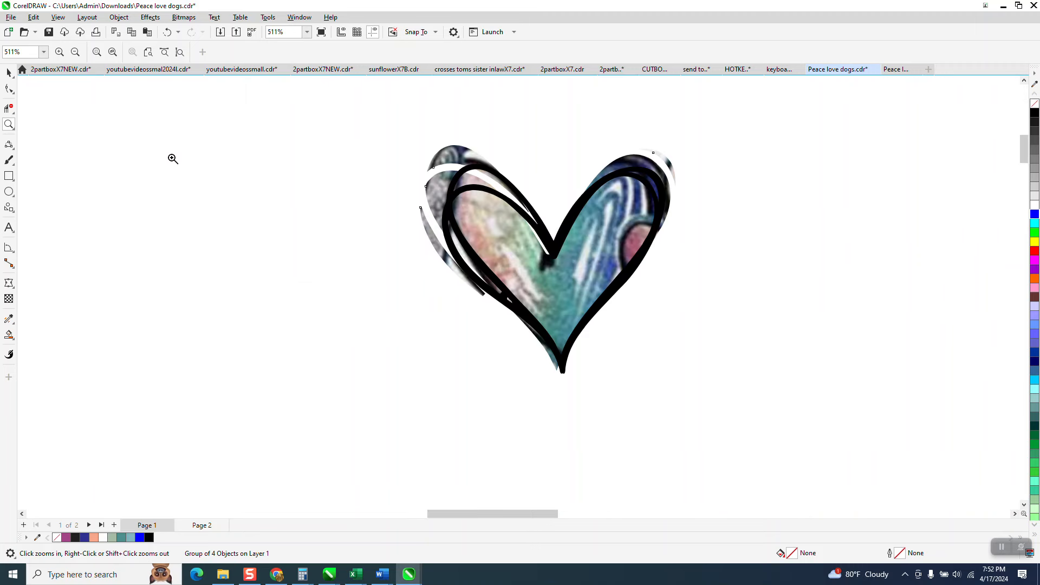
click(9, 72)
scroll(548, 212, down, 1)
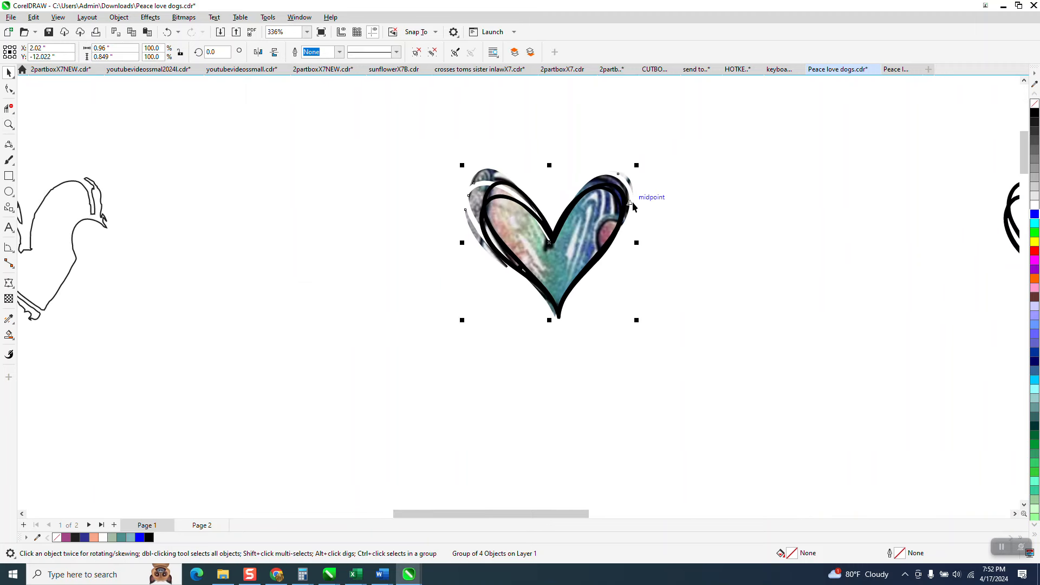
key(Right)
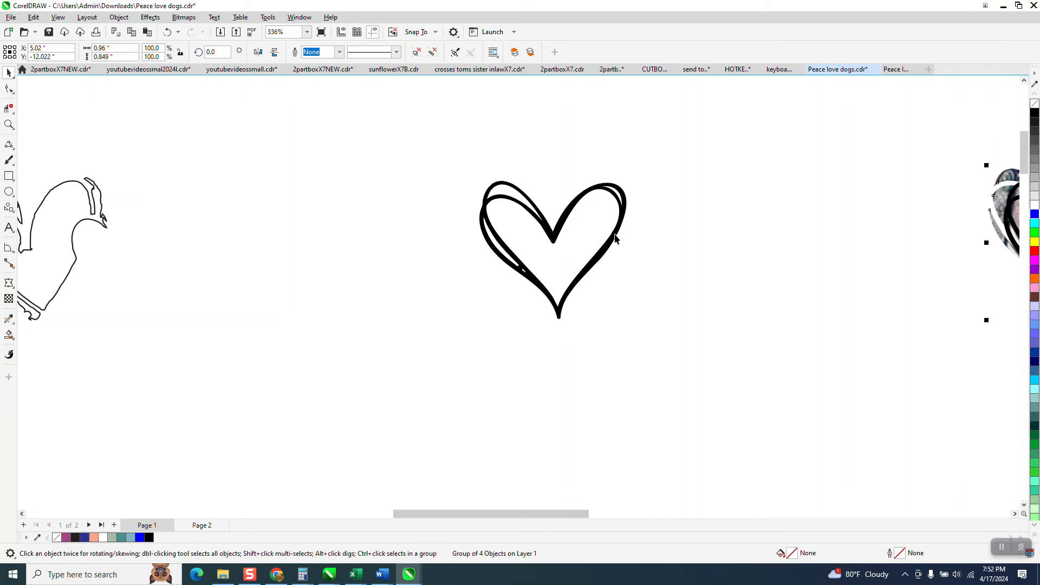
scroll(614, 236, down, 1)
click(612, 232)
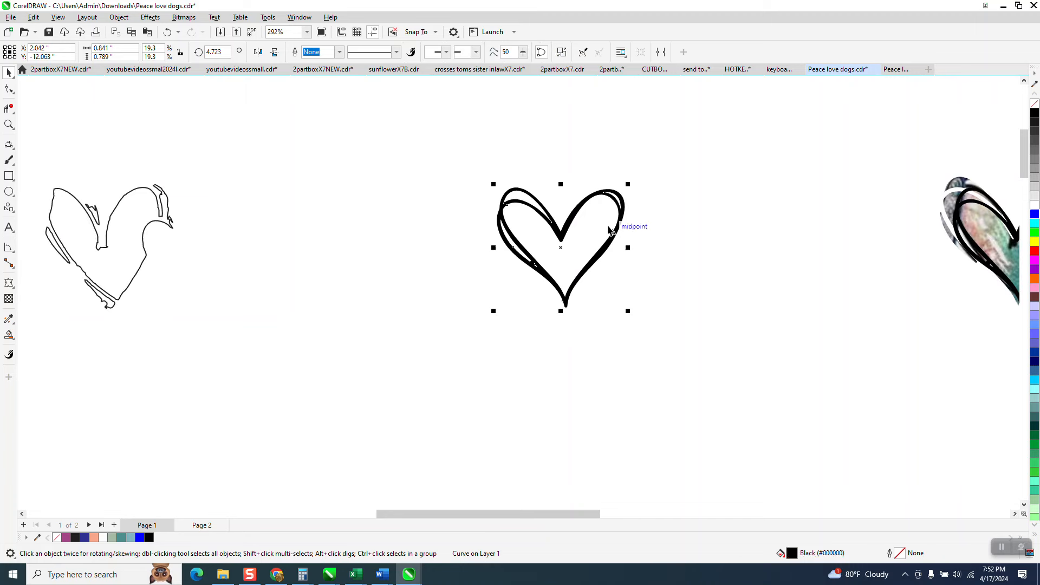
key(Delete)
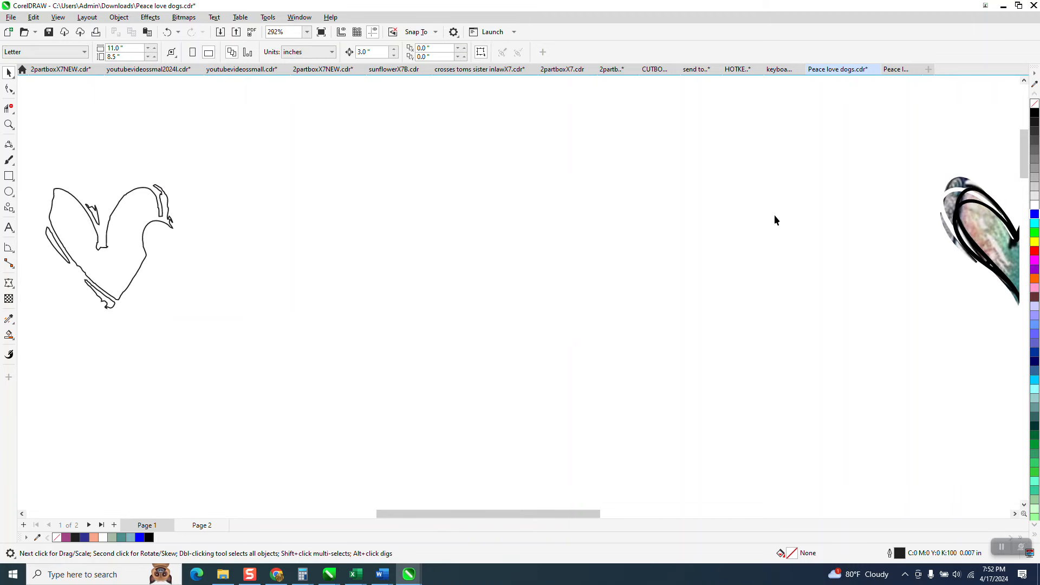
Move the bitmap heart and the remaining black heart 3 in left each, overlaying the outline on the bitmap fill.
click(968, 226)
key(Left)
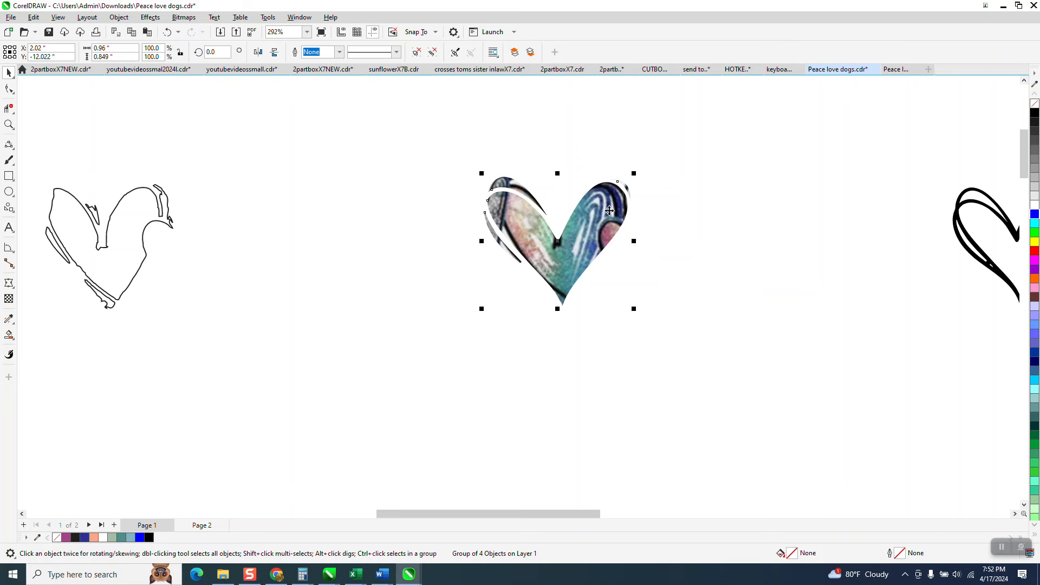
scroll(644, 249, down, 6)
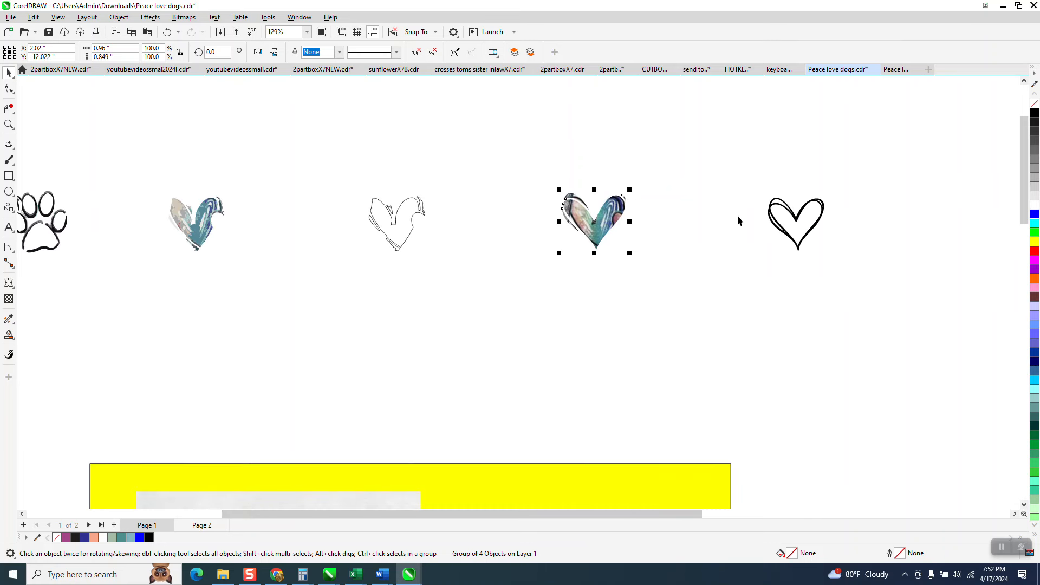
click(767, 211)
key(Left)
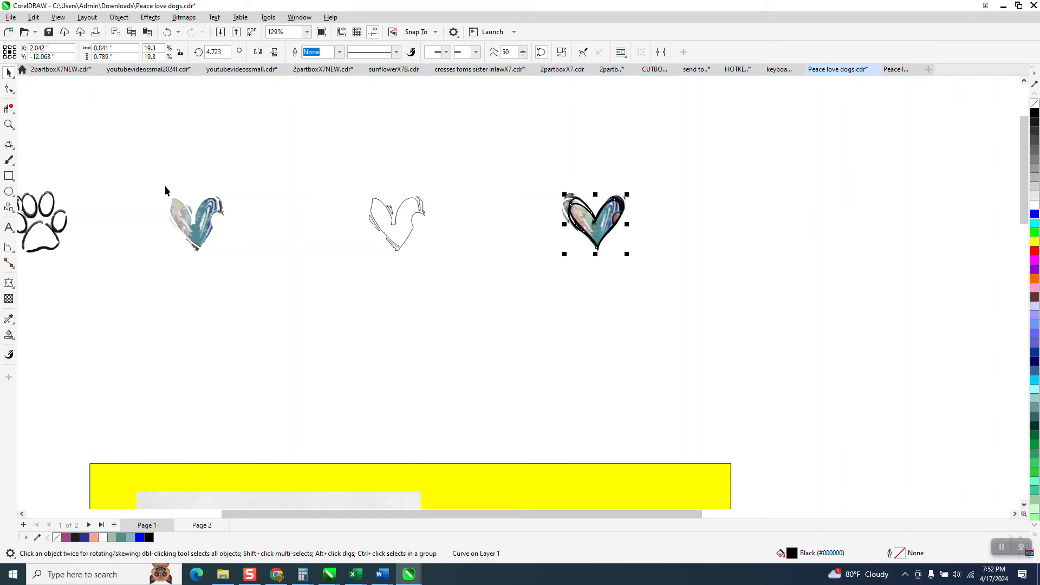
click(9, 124)
drag(531, 188, 677, 271)
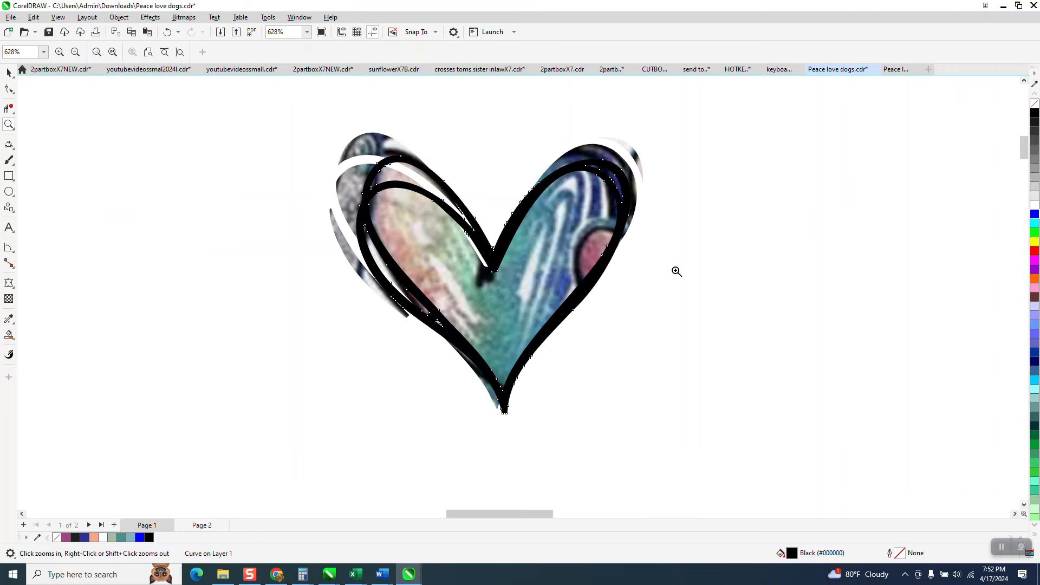
Scale the black heart outline to about 0.955 in wide, align it over the bitmap heart, and move it 3 in right.
click(8, 72)
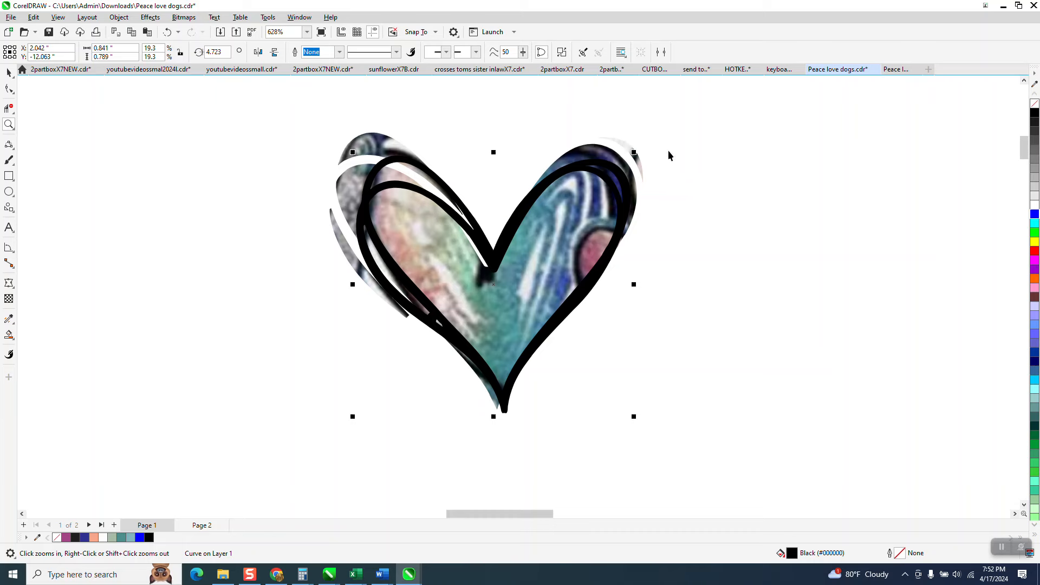
drag(635, 153, 672, 119)
drag(519, 237, 494, 251)
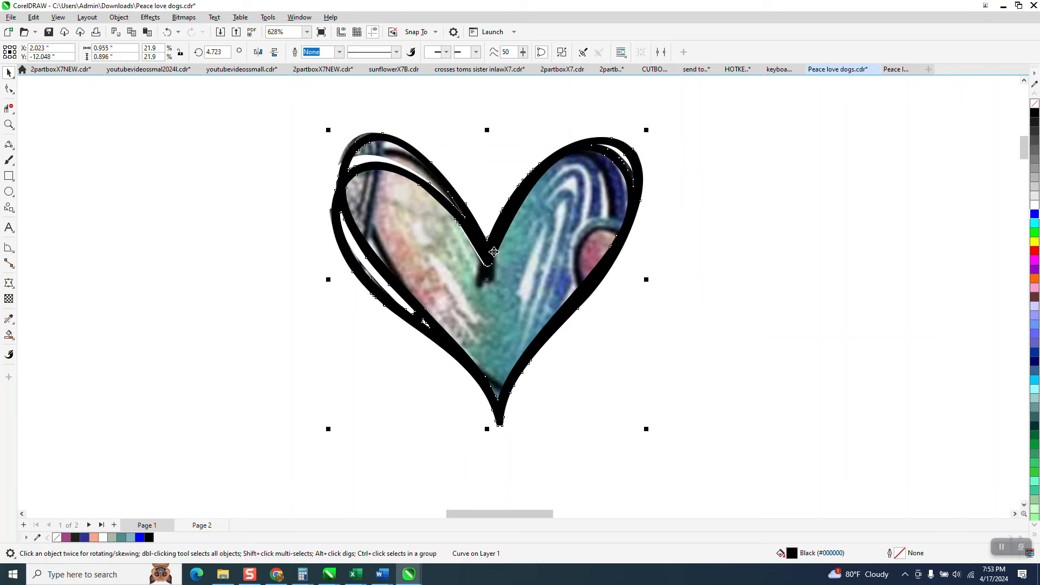
scroll(499, 236, down, 5)
key(Right)
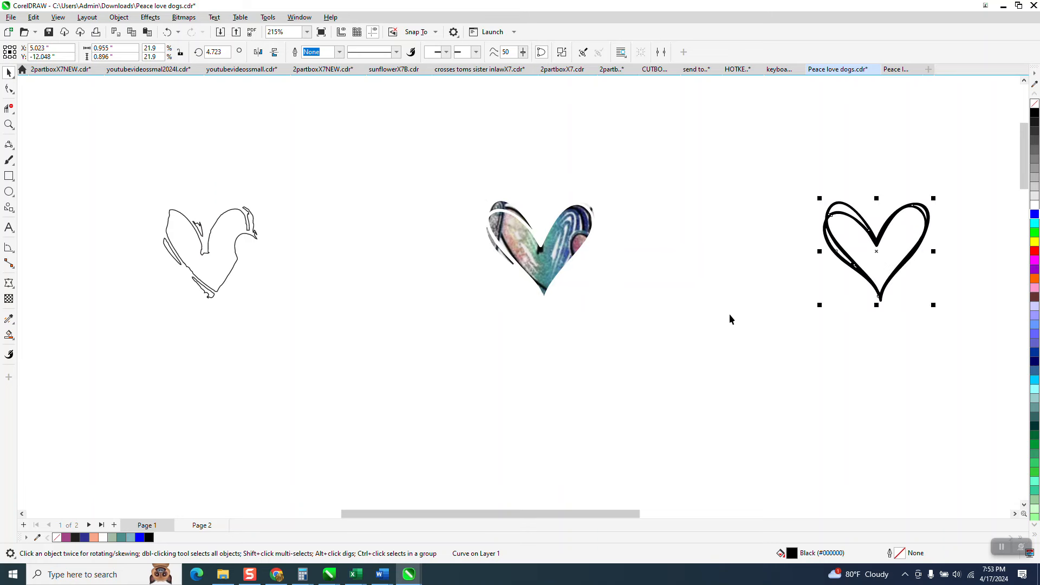
Fill the main interior of the black heart outline with a blue shape using Smart Fill.
click(1034, 215)
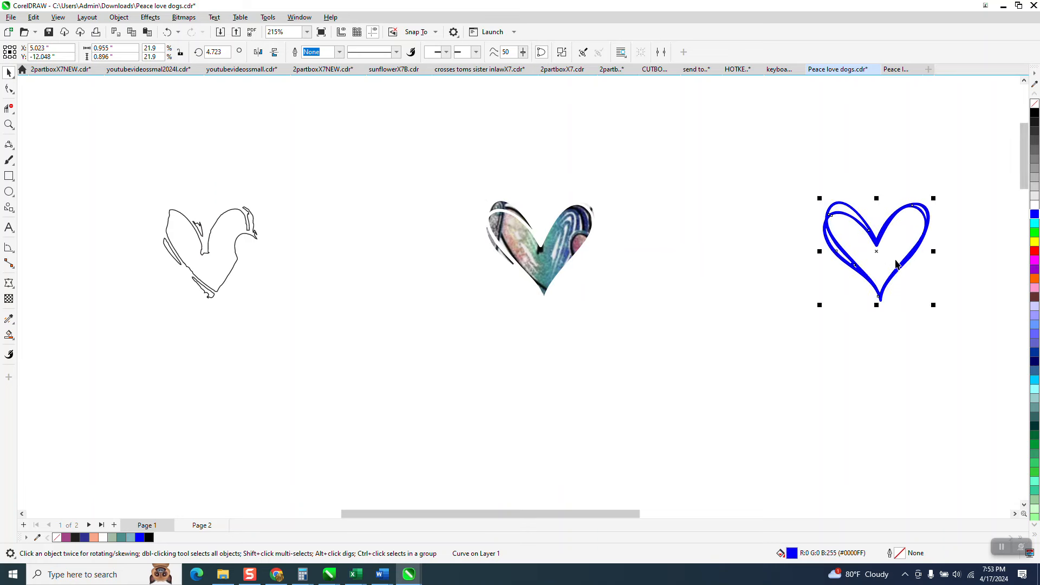
click(166, 32)
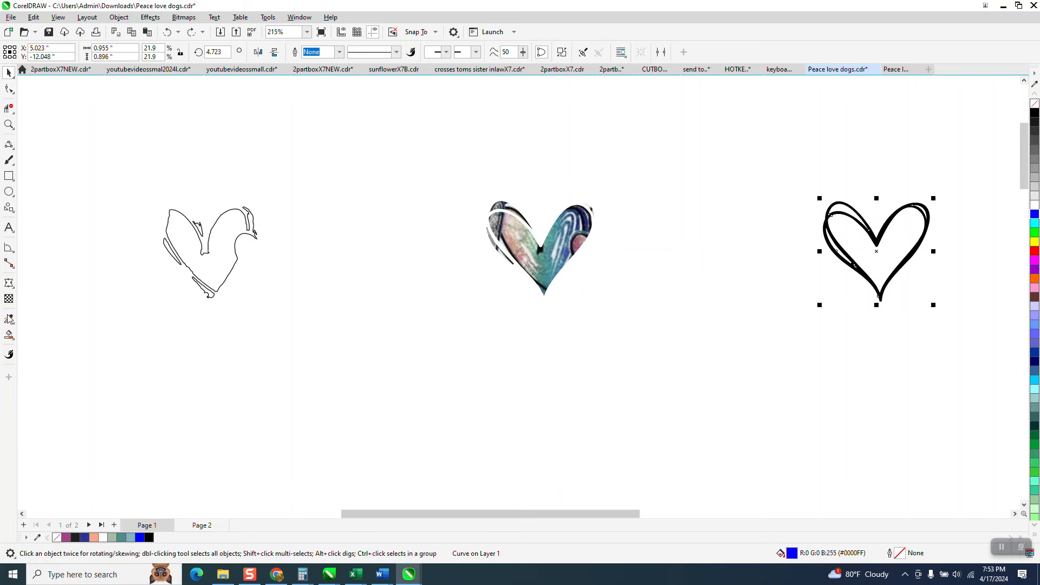
click(9, 335)
click(878, 260)
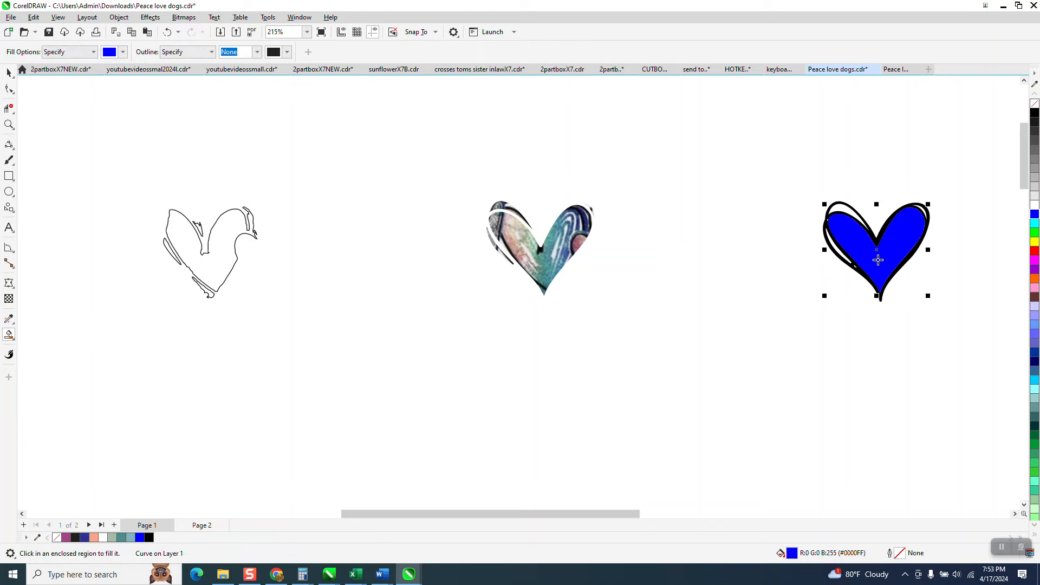
Move the blue heart group 3 in down off the source bitmap and the new blue heart 15 in left onto the bitmap's heart.
scroll(927, 293, down, 2)
scroll(867, 308, right, 3)
scroll(901, 309, down, 2)
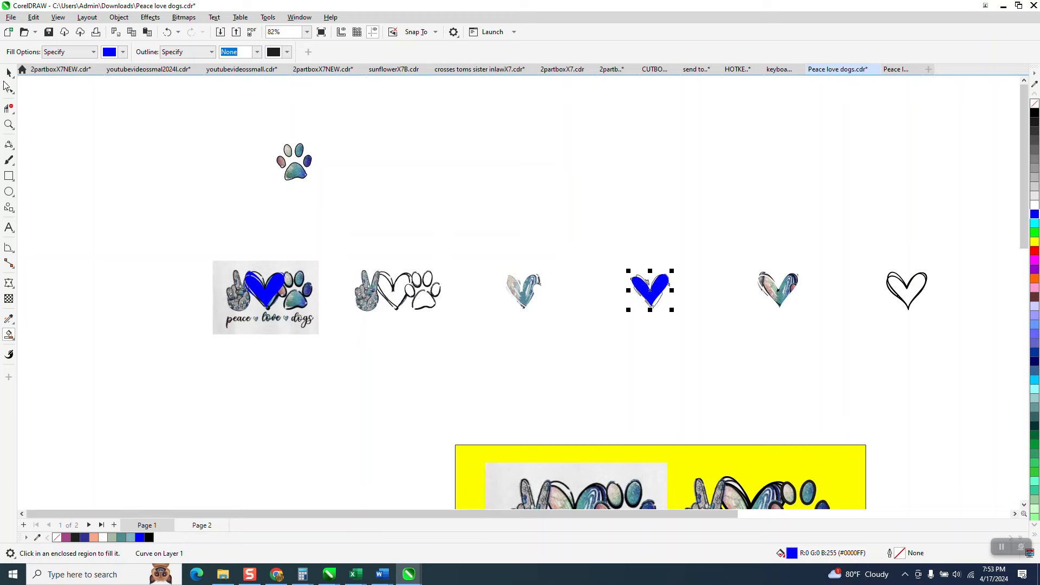
key(space)
click(262, 292)
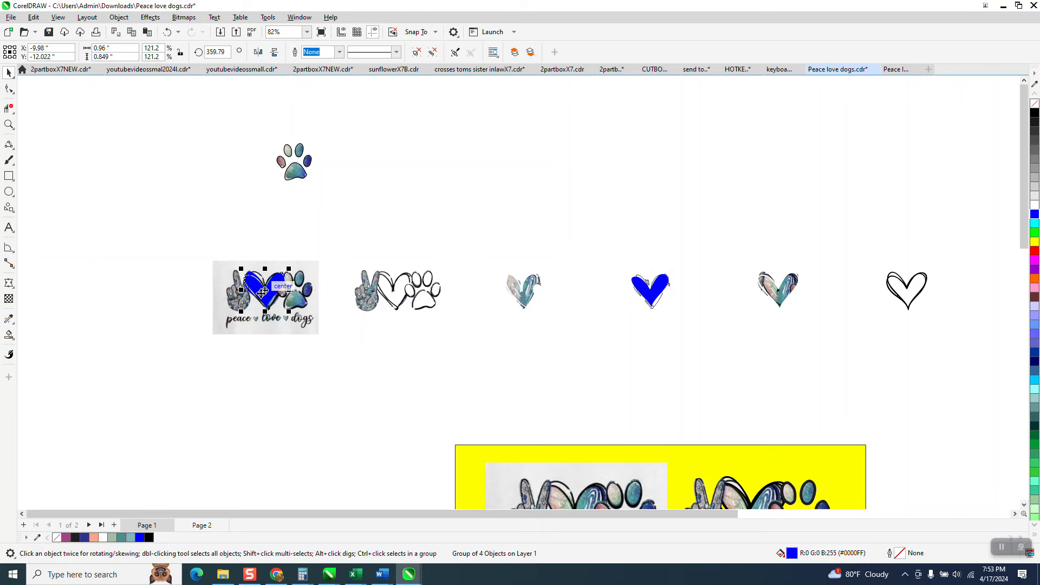
key(Down)
click(655, 298)
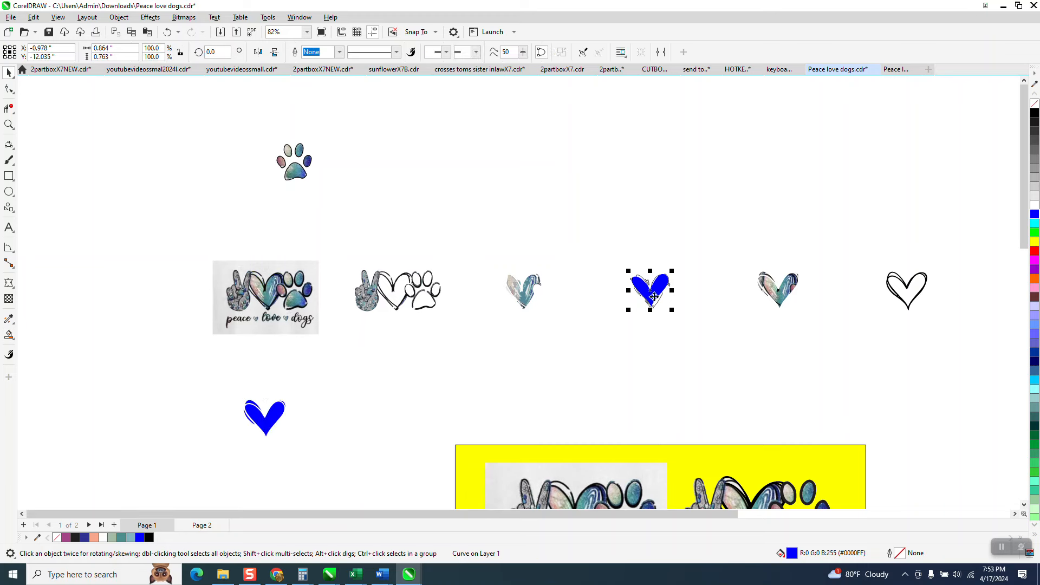
key(Left)
key(Left)
key(Left)
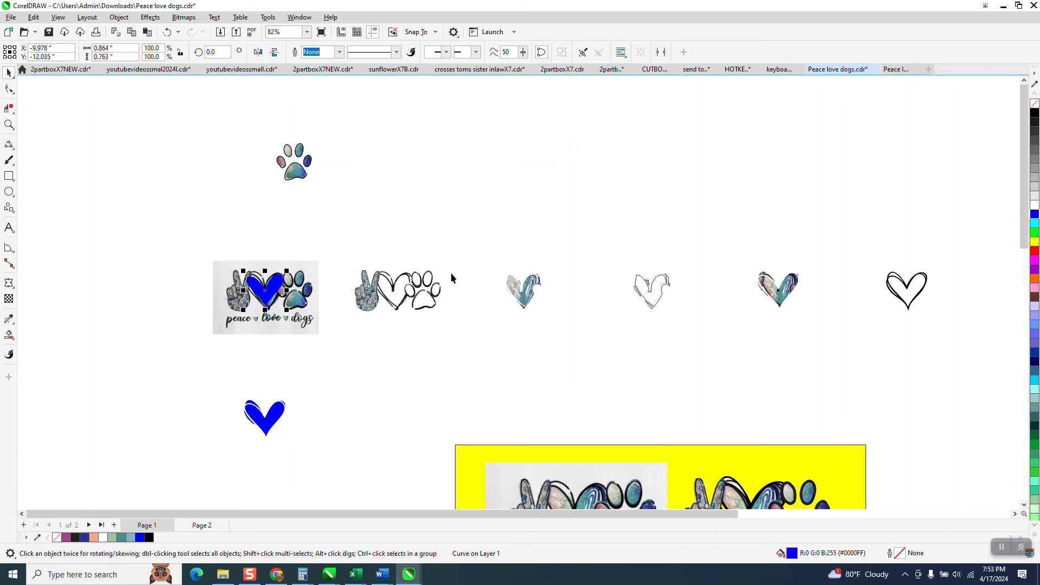
Intersect the new blue heart with the source bitmap and move the resulting bitmap piece 15 in right into the black heart outline.
drag(181, 237, 354, 342)
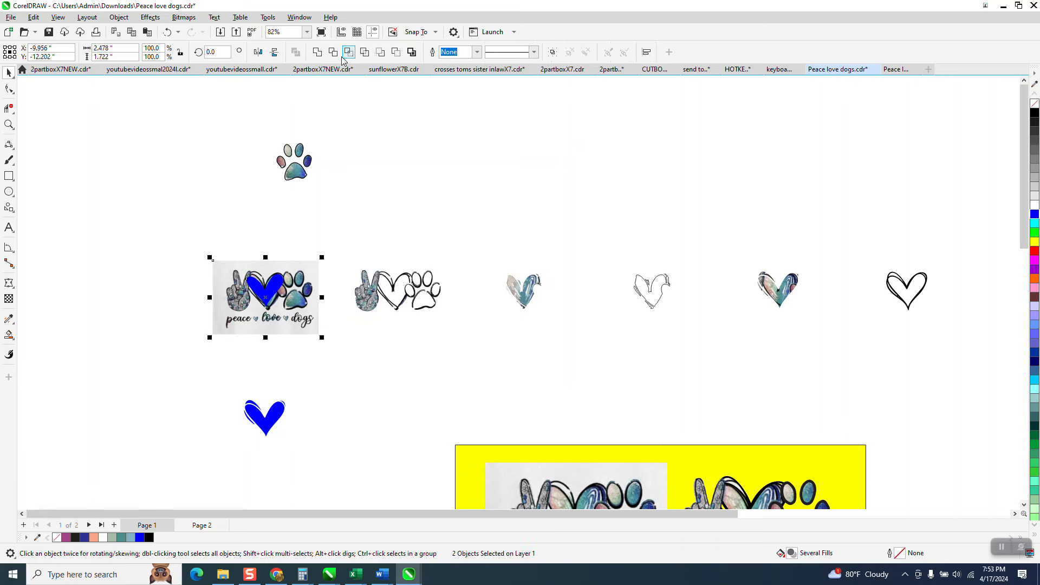
click(348, 52)
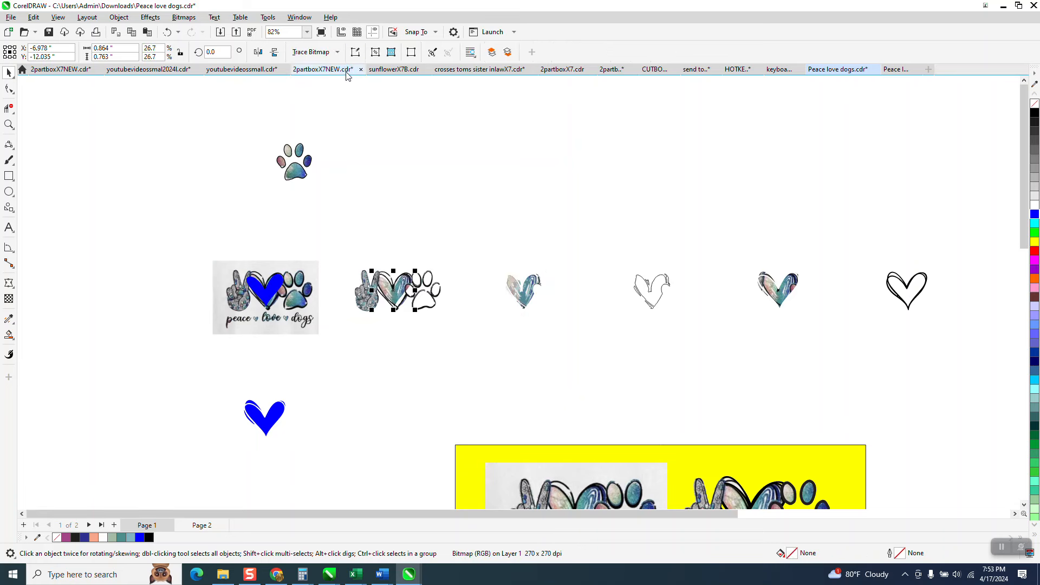
key(Right)
key(Right)
key(Right)
key(Right)
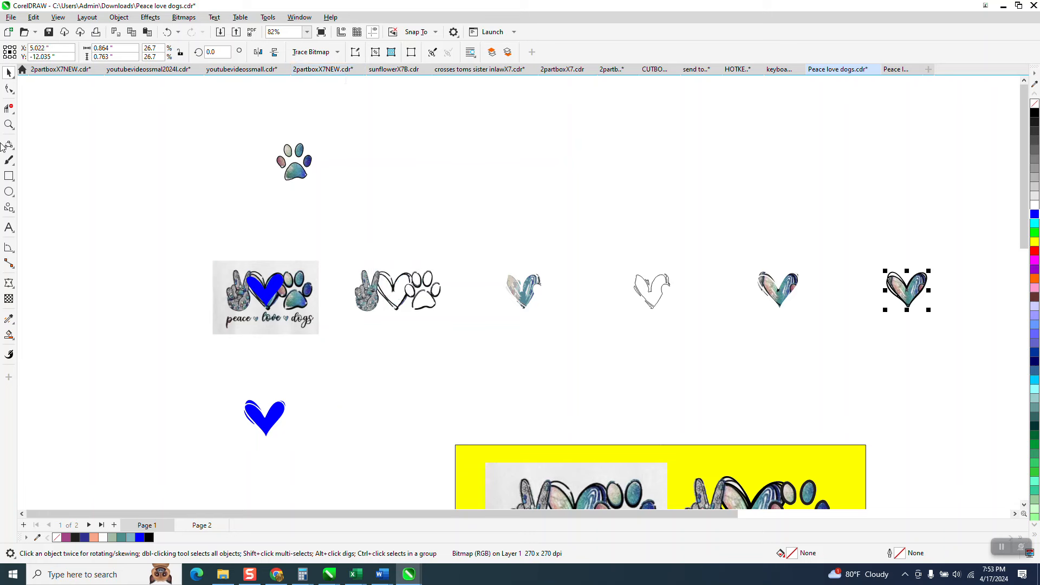
Fill the empty crescent along the upper-left lobe of the black heart outline with blue using Smart Fill.
click(8, 124)
drag(881, 245, 981, 353)
scroll(673, 292, down, 1)
scroll(534, 269, down, 8)
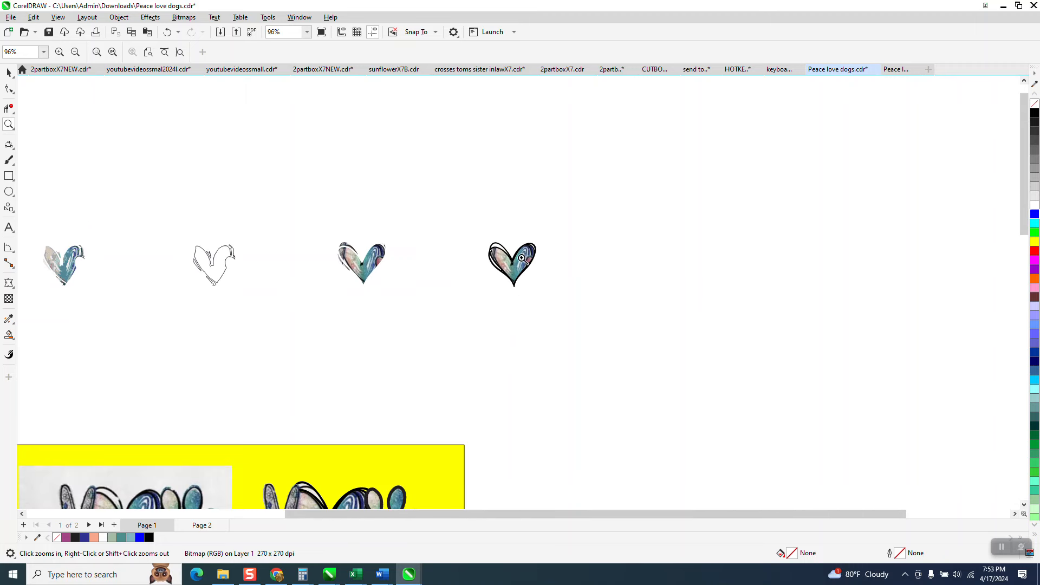
scroll(612, 265, down, 2)
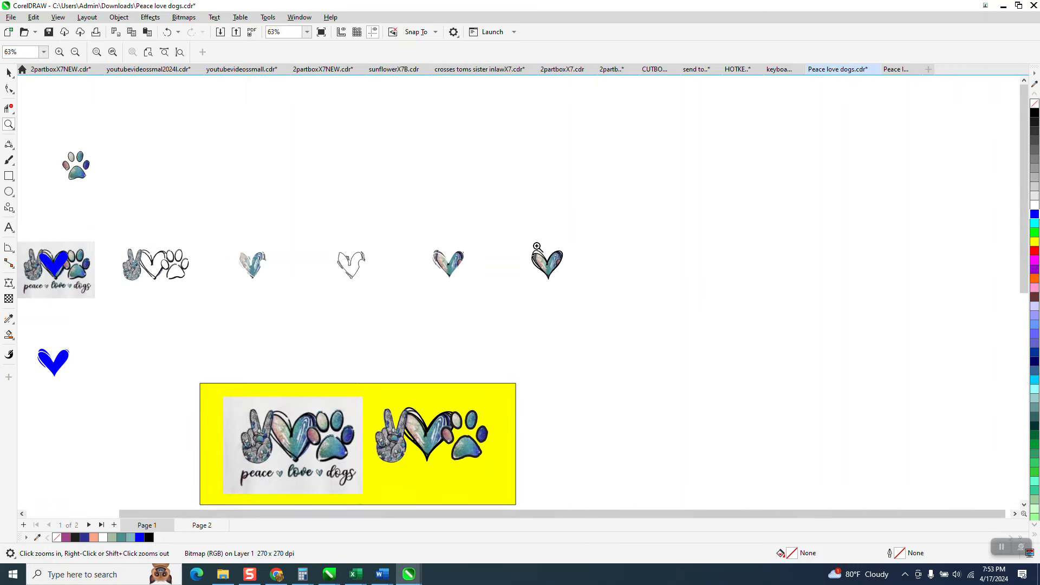
click(9, 334)
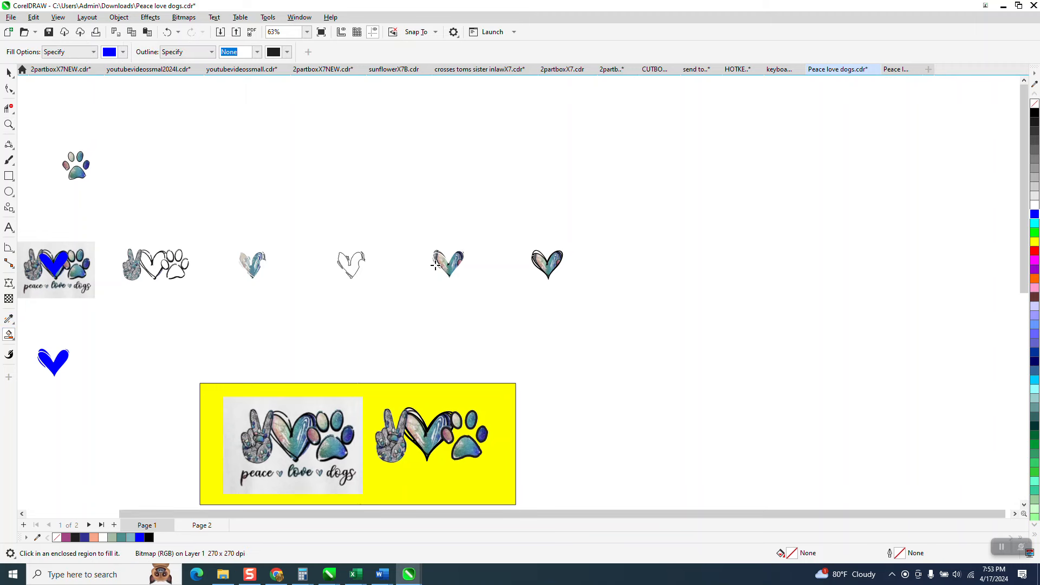
click(8, 124)
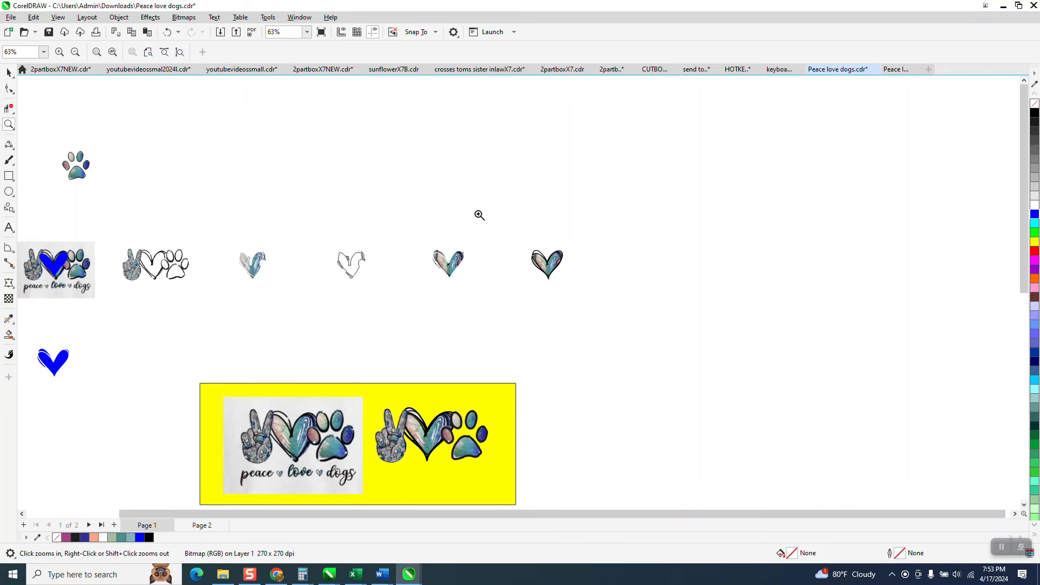
drag(487, 226, 574, 291)
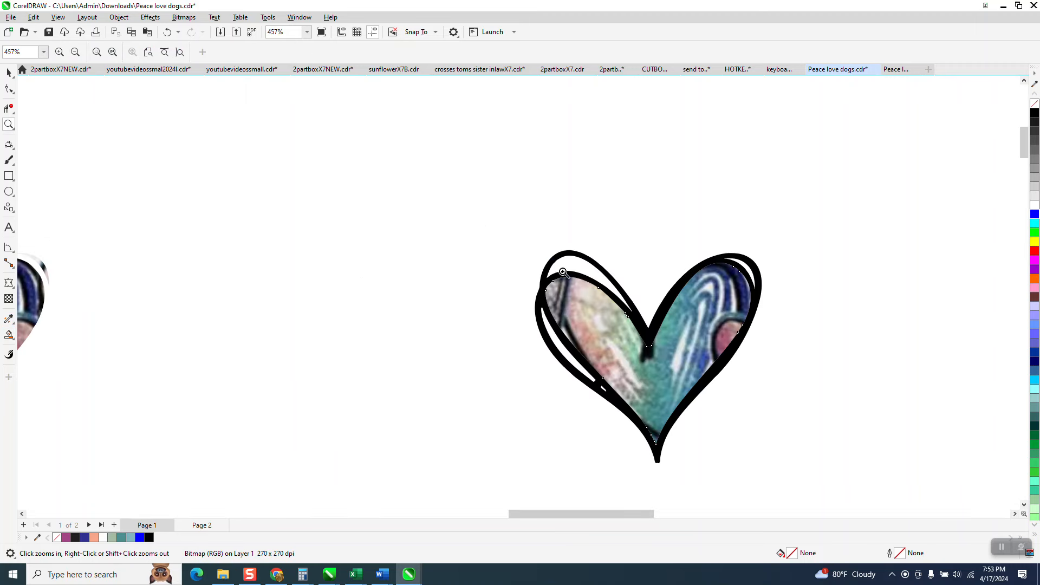
click(9, 334)
click(587, 268)
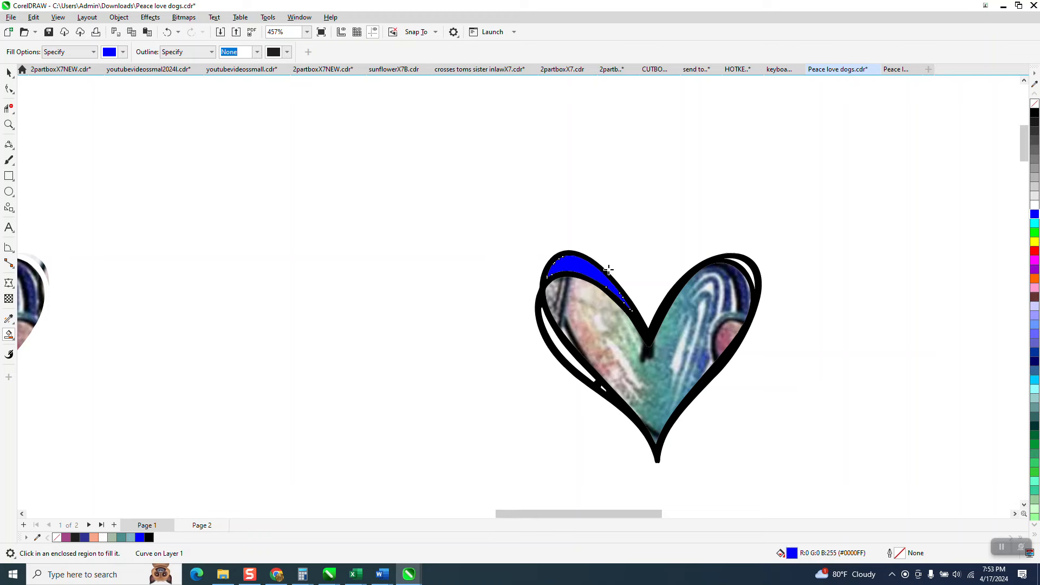
Move the blue heart off the source bitmap into the empty area above it.
scroll(670, 299, down, 5)
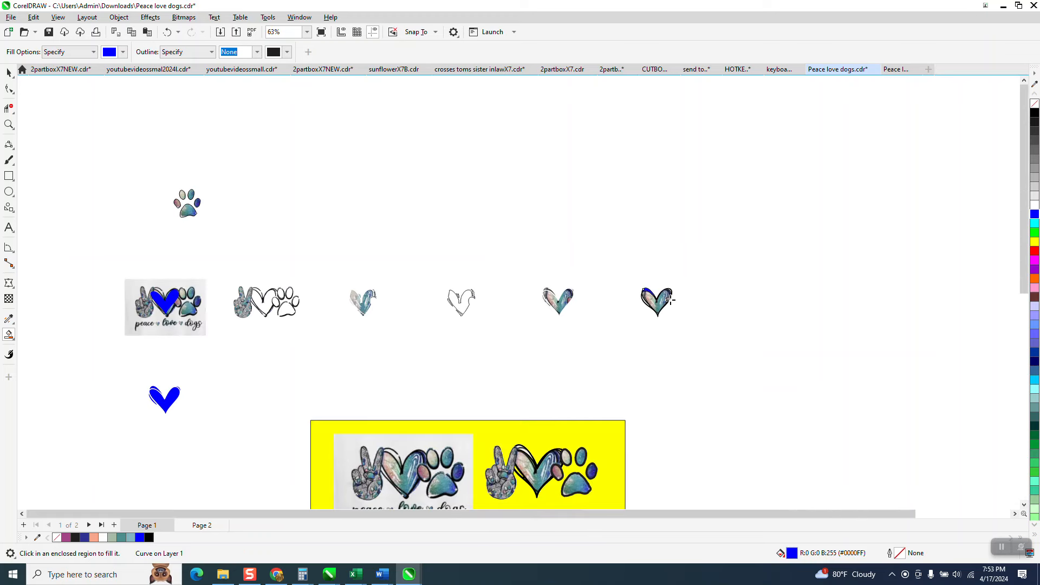
click(9, 72)
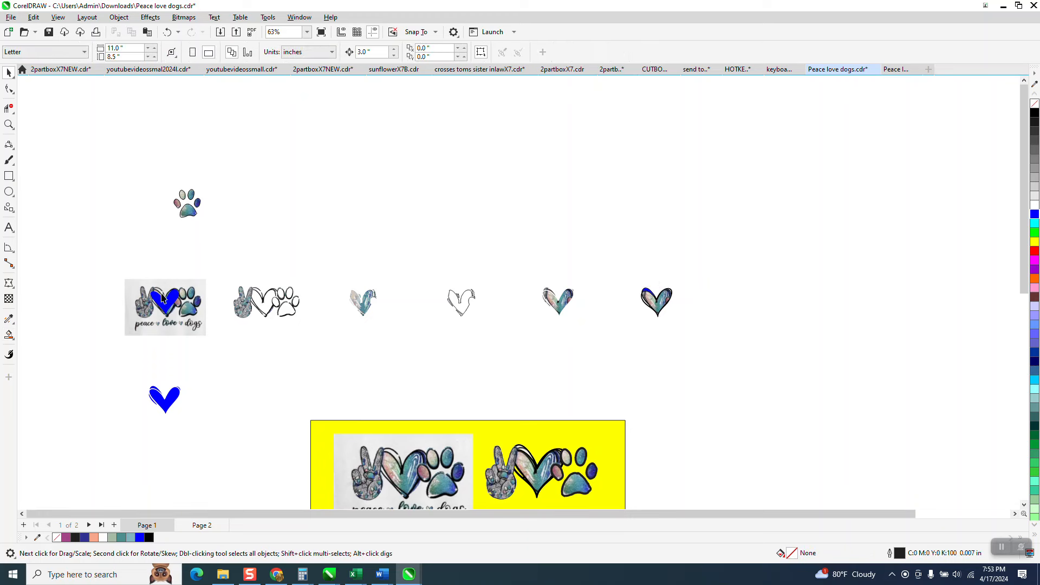
drag(165, 294, 144, 222)
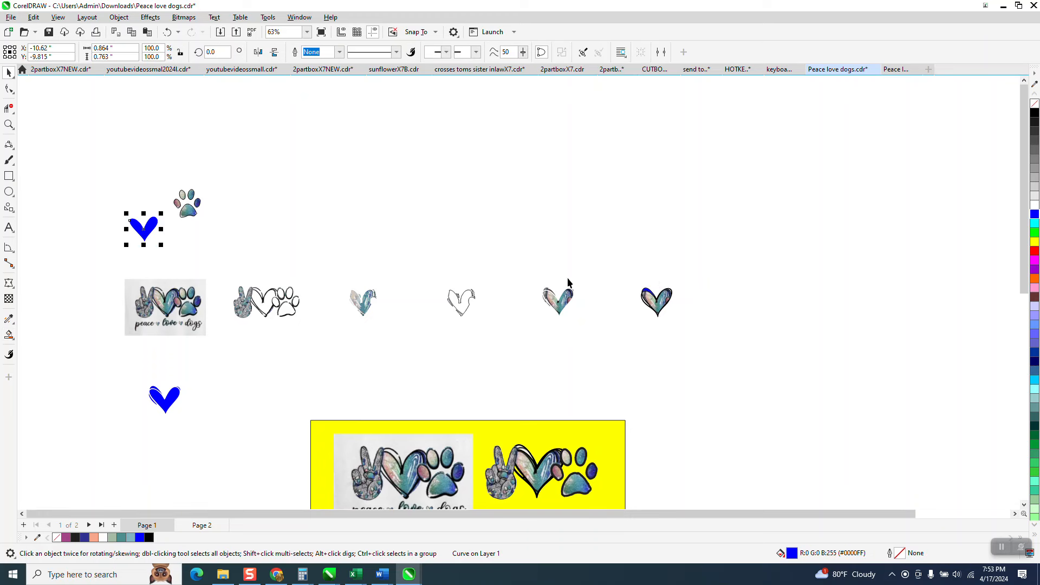
Move the blue crescent 15 in left onto the heart in the source bitmap.
click(643, 294)
key(Left)
key(Left)
key(Left)
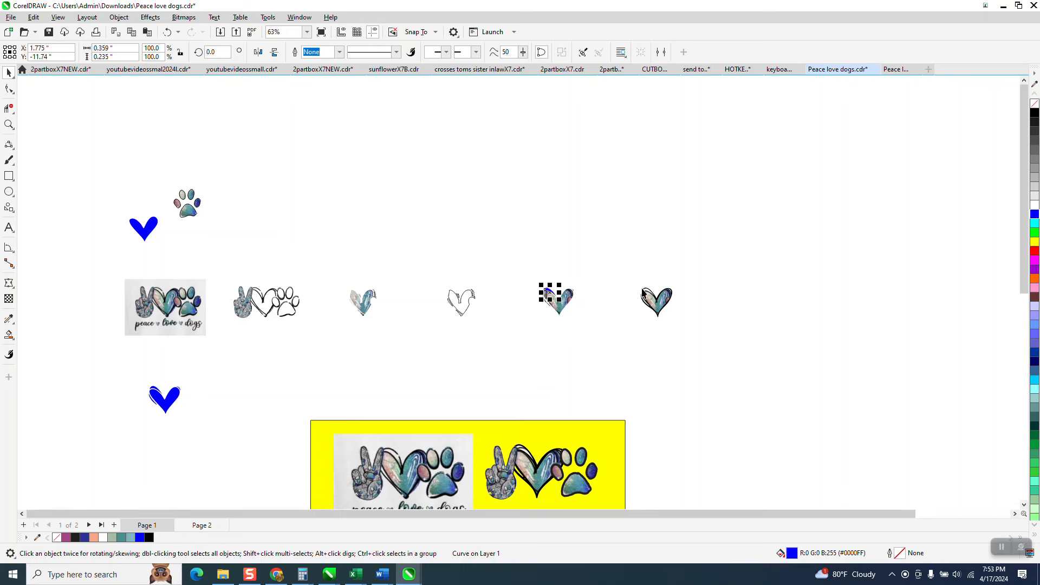
key(Left)
key(Left)
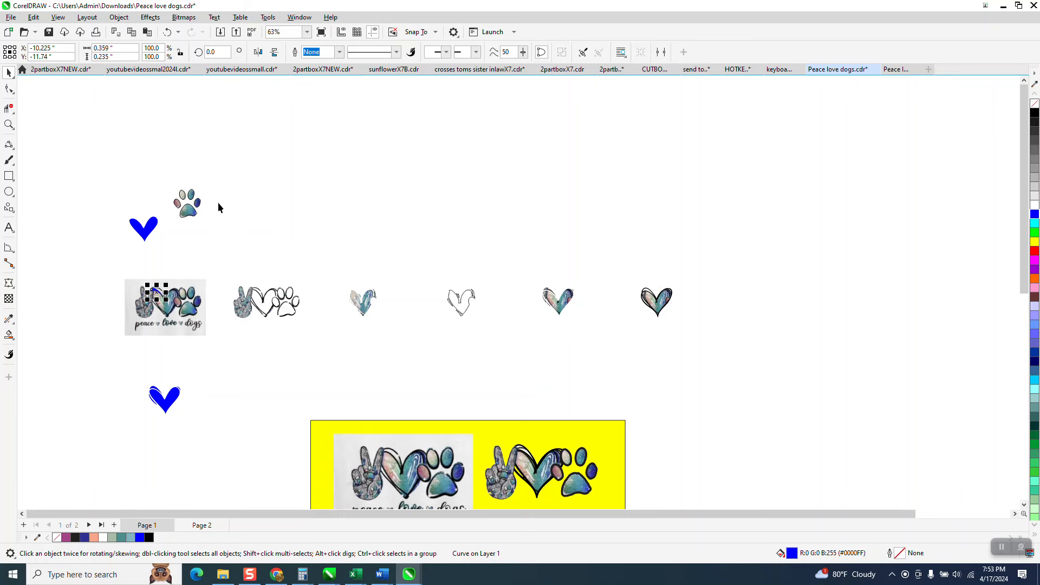
Intersect the blue crescent with the source bitmap and move the resulting bitmap piece 15 in right into the heart outline's upper-left lobe.
key(z)
drag(115, 270, 297, 366)
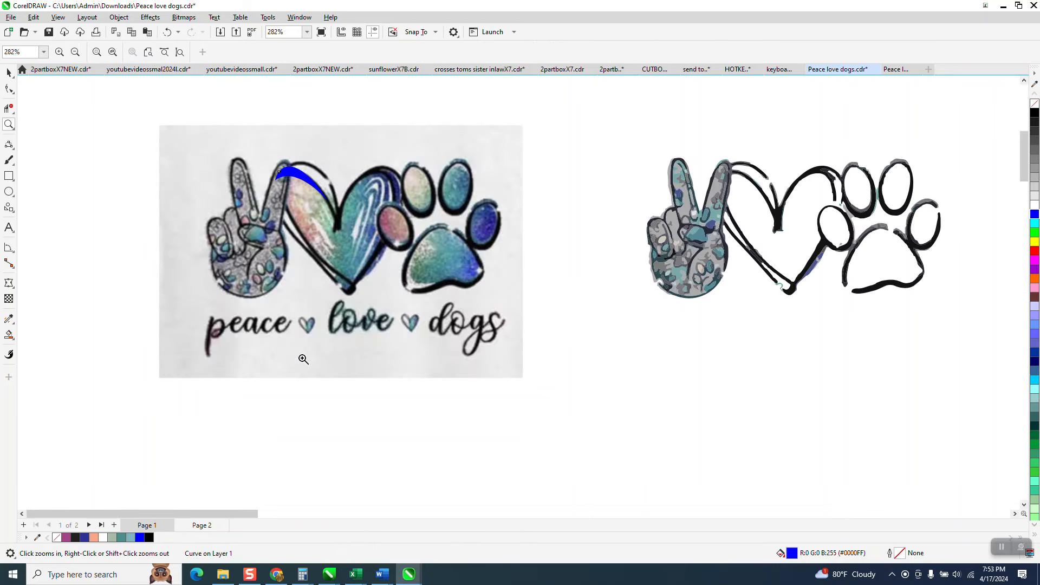
click(8, 72)
drag(133, 110, 575, 401)
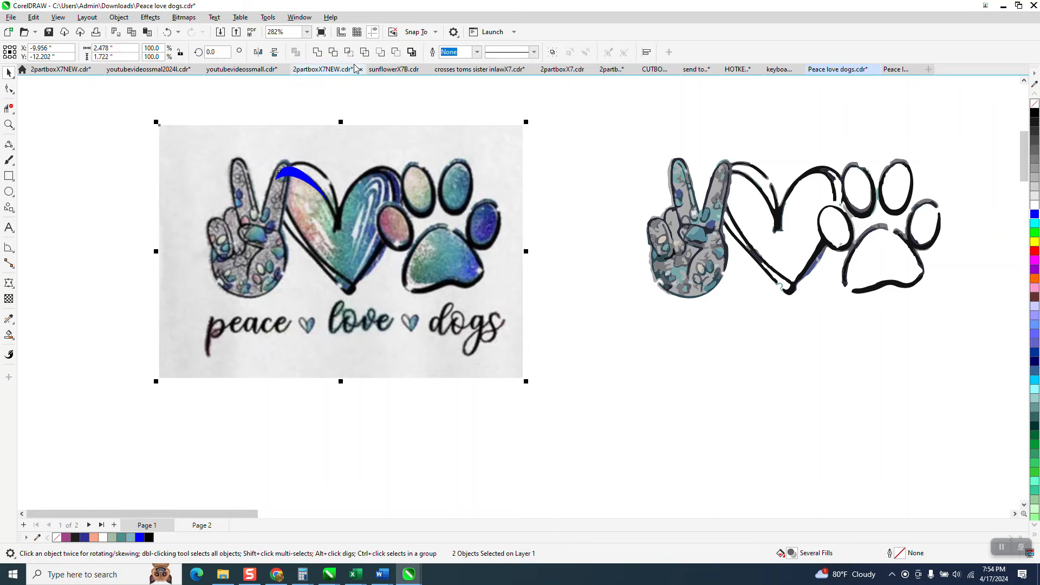
click(348, 52)
scroll(61, 279, down, 1)
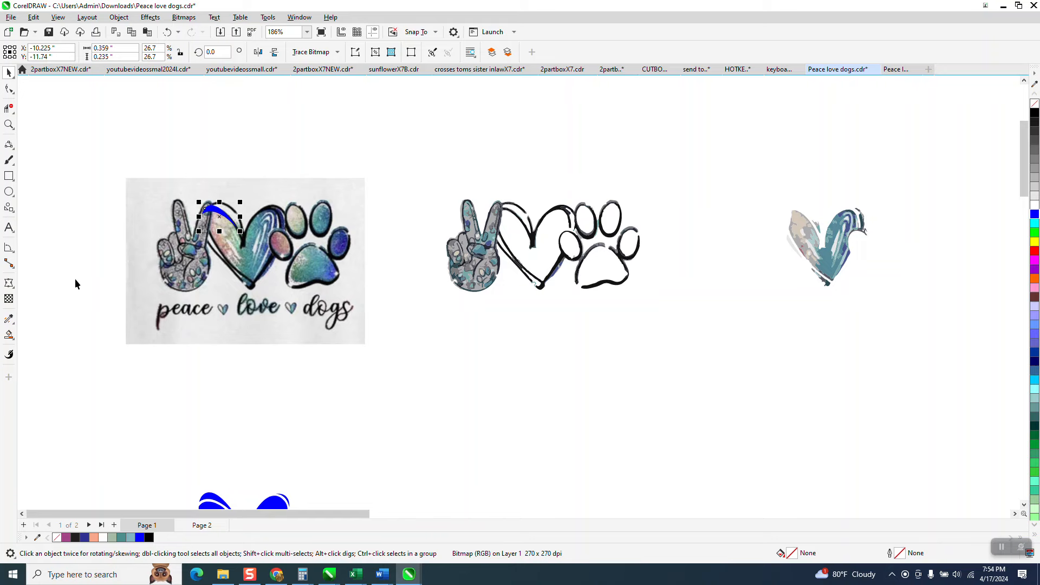
scroll(75, 278, down, 4)
key(Right)
key(Right)
key(Right)
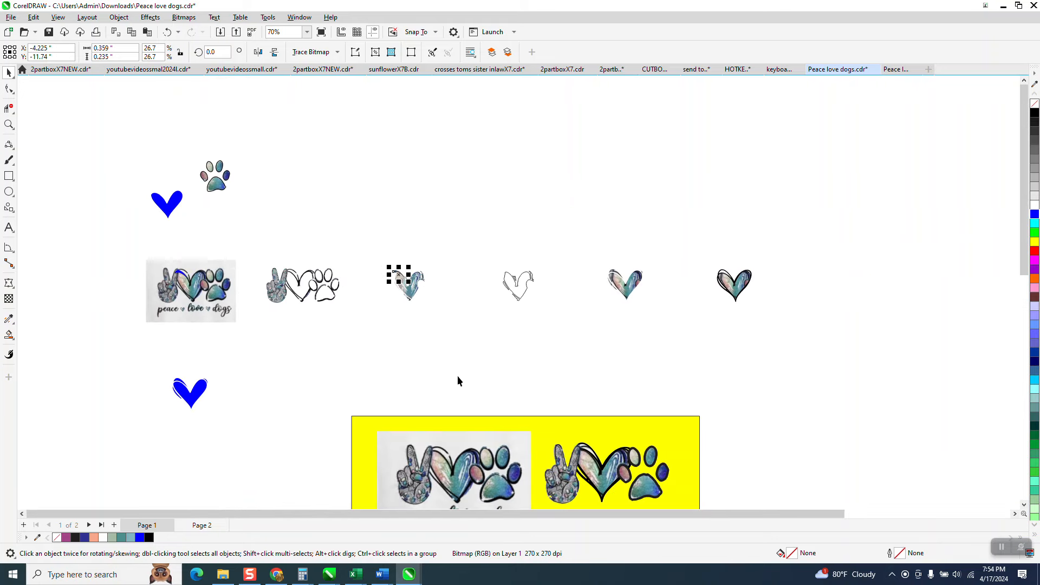
key(Right)
Group the black heart outline with its two bitmap fill pieces.
click(9, 124)
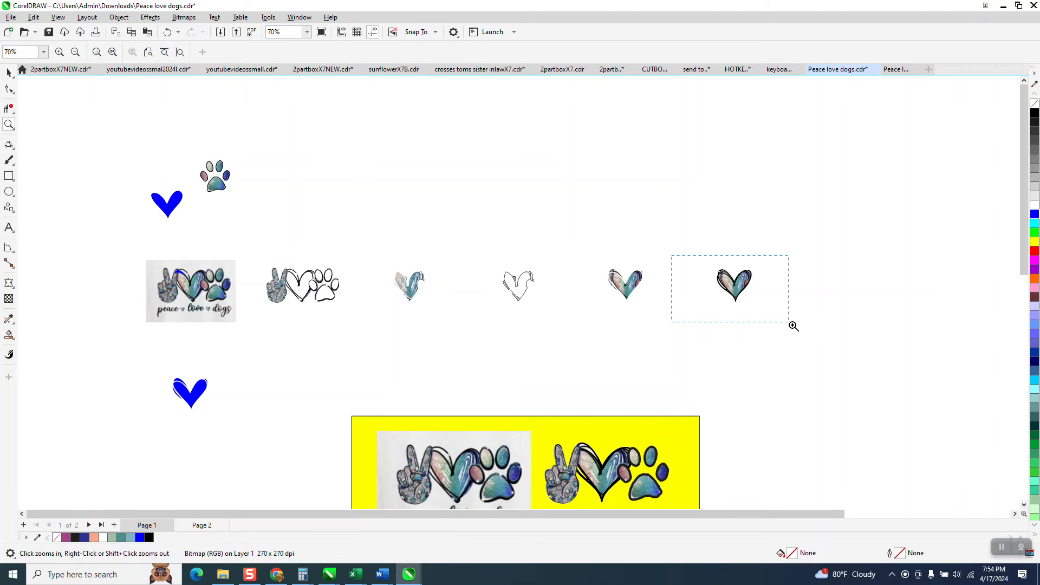
drag(672, 256, 771, 314)
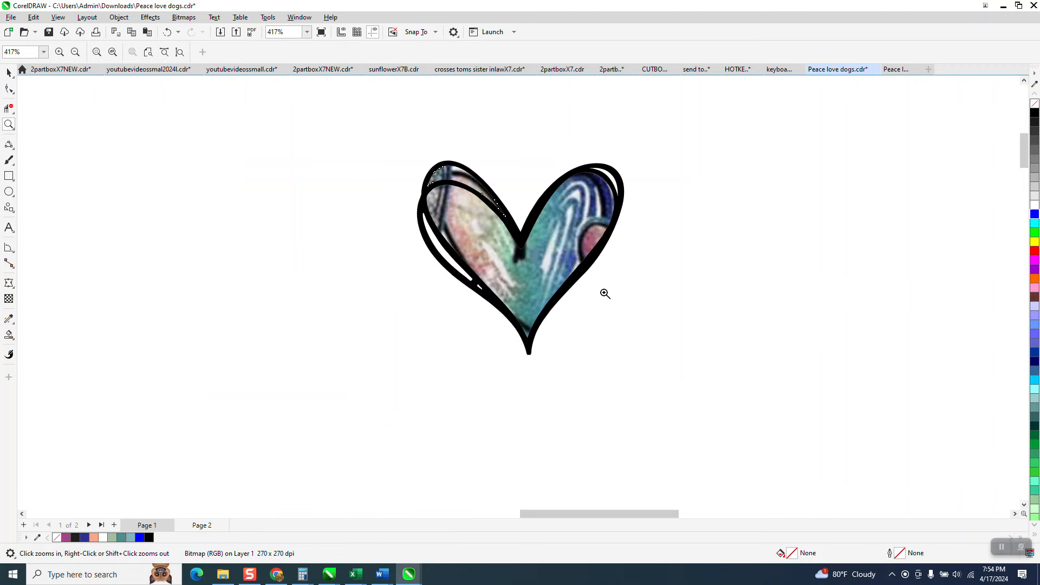
scroll(605, 293, down, 4)
click(9, 73)
scroll(611, 197, down, 2)
drag(573, 210, 694, 302)
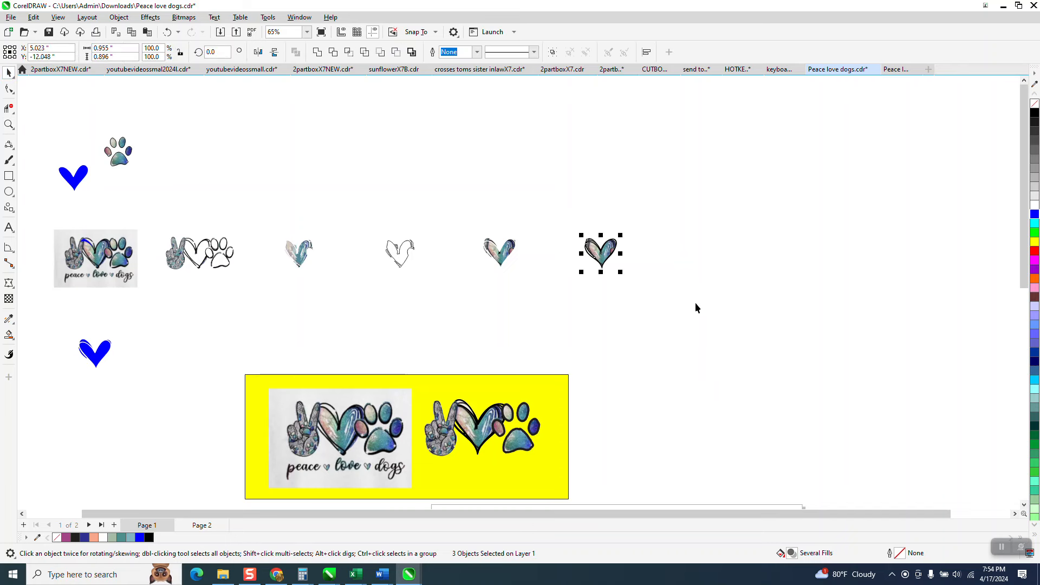
key(ctrl+g)
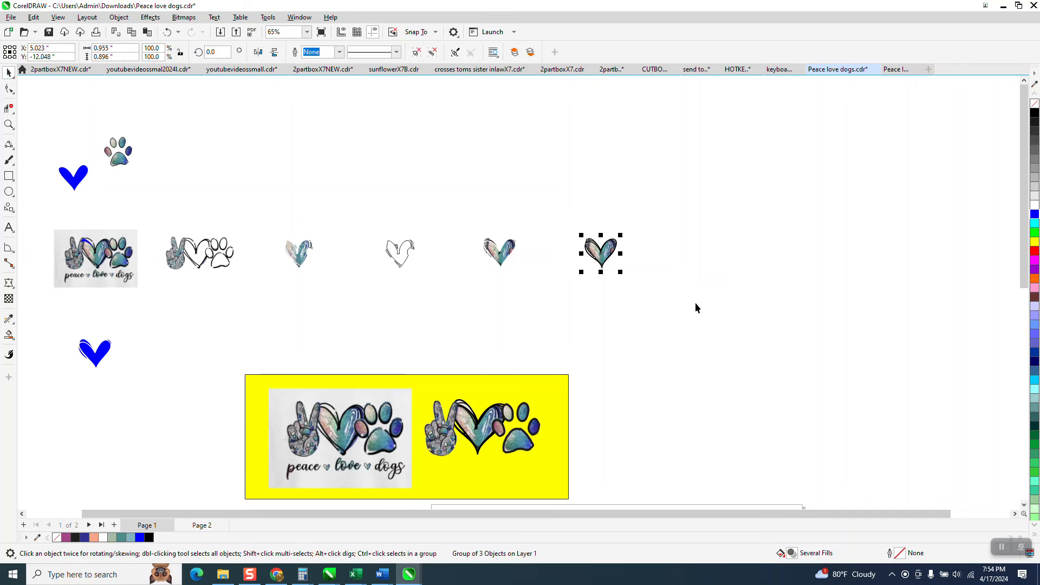
Move the finished heart group 15 in left and 3 in up so it sits beside the finished paw.
key(Left)
key(Left)
key(Left)
key(Left)
key(Left)
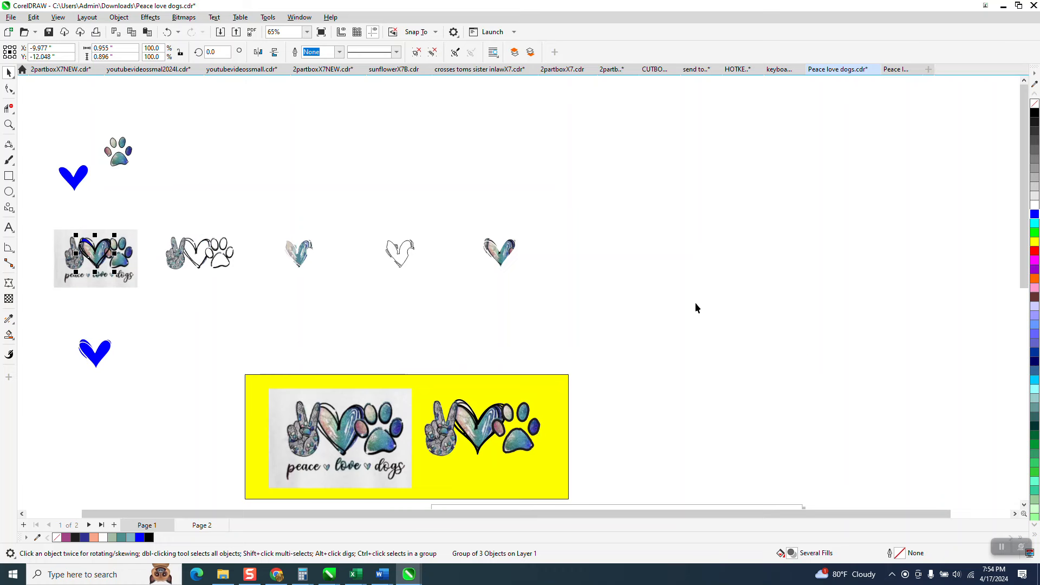
key(Up)
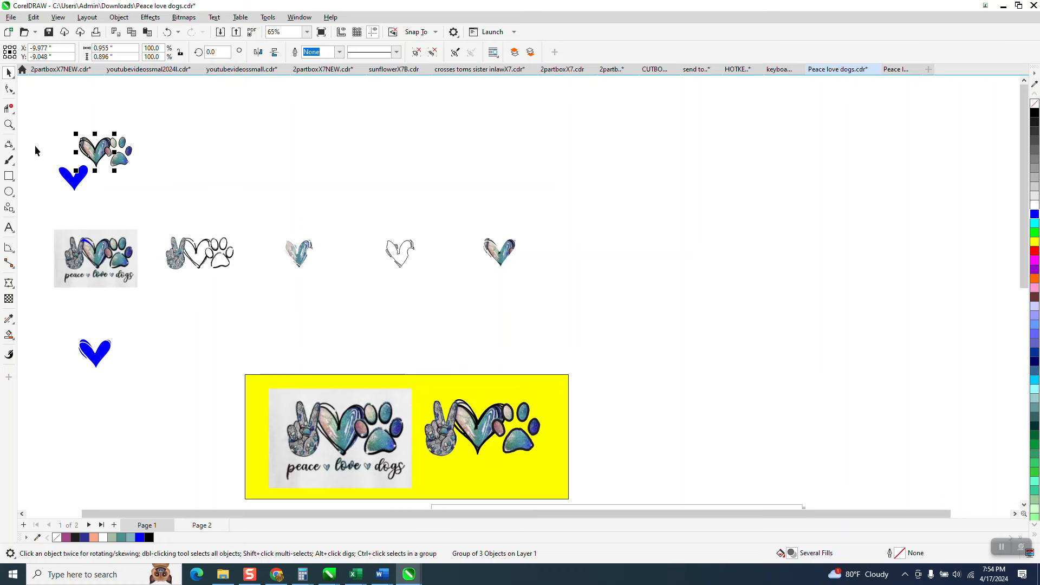
click(8, 125)
drag(51, 128, 165, 195)
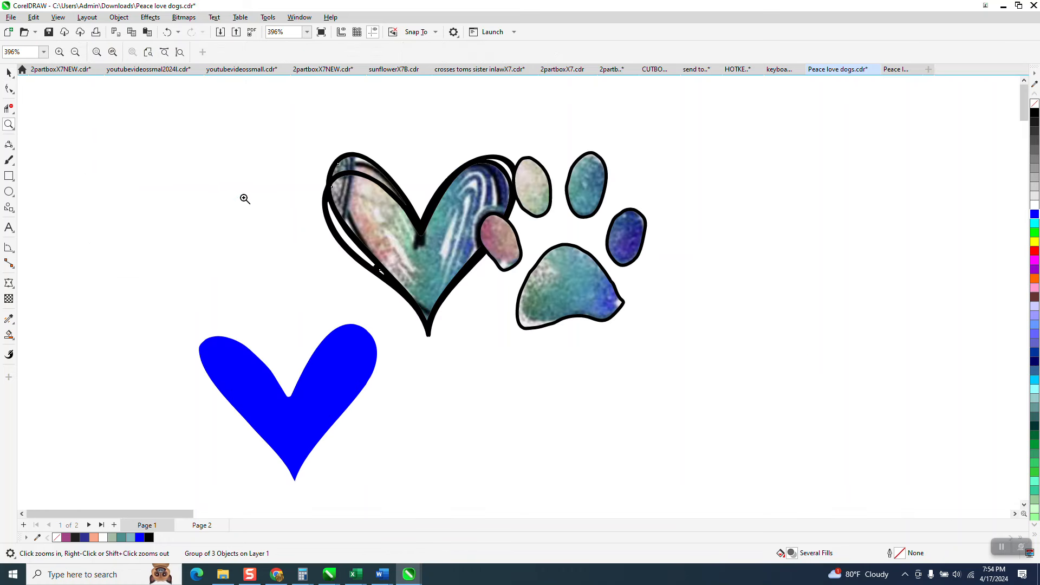
Delete the solid blue heart below the assembled heart and paw.
scroll(242, 200, down, 1)
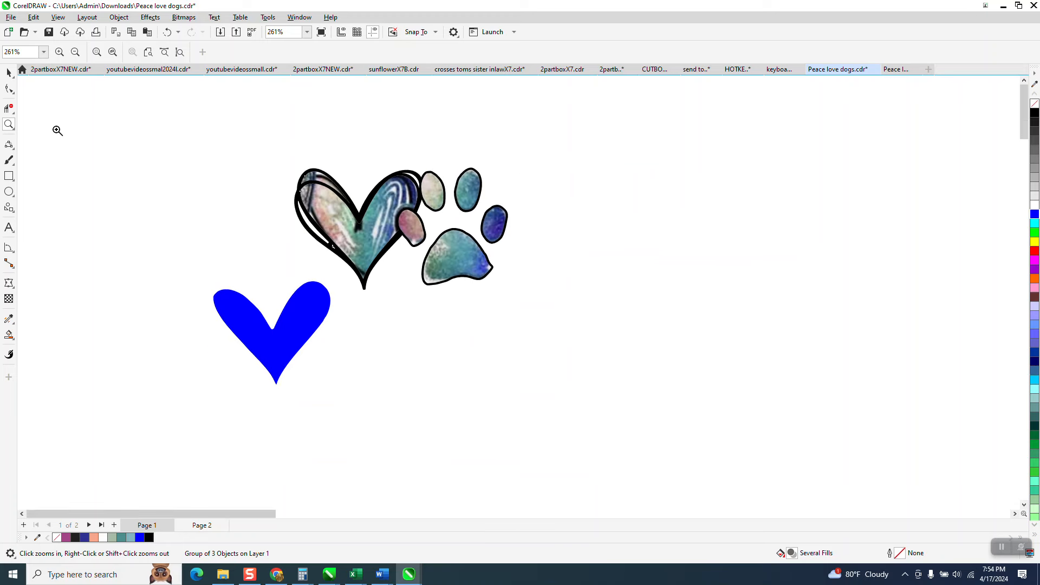
click(8, 72)
click(276, 331)
key(Delete)
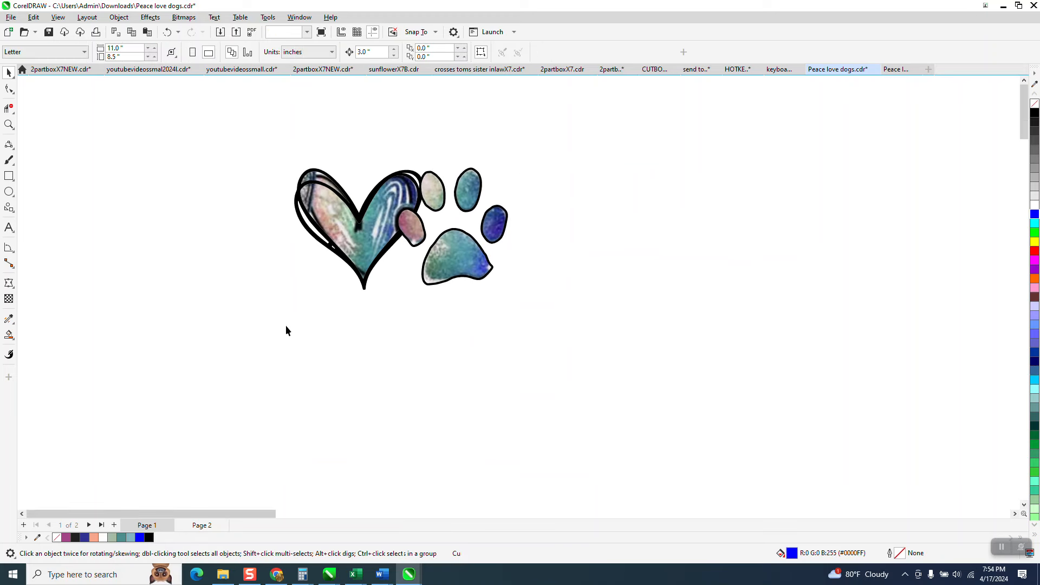
Delete the traced paw shapes and the main traced heart outline from the color trace beside the source bitmap.
scroll(320, 318, down, 2)
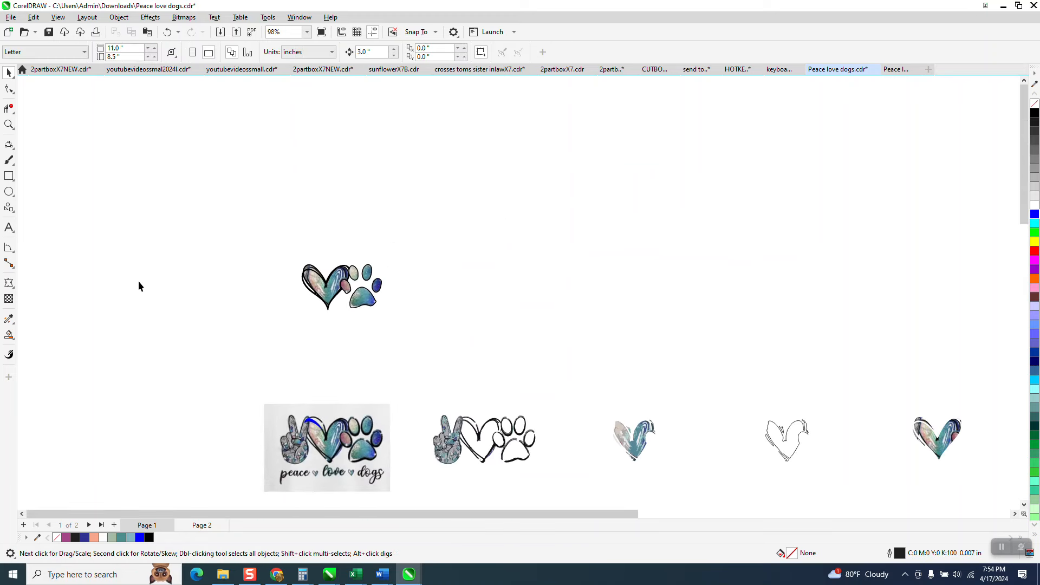
click(8, 125)
drag(273, 401, 591, 501)
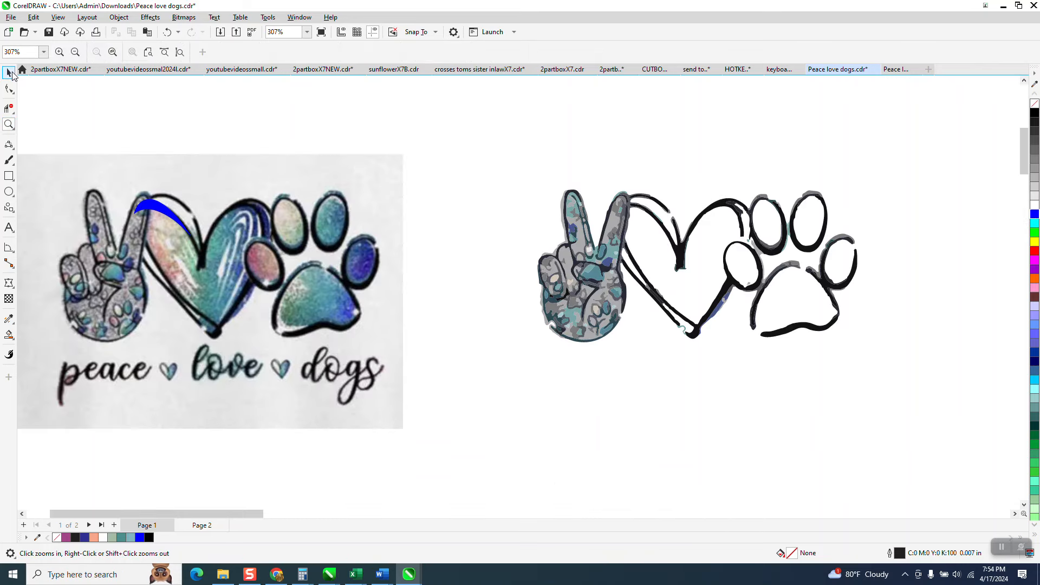
click(9, 72)
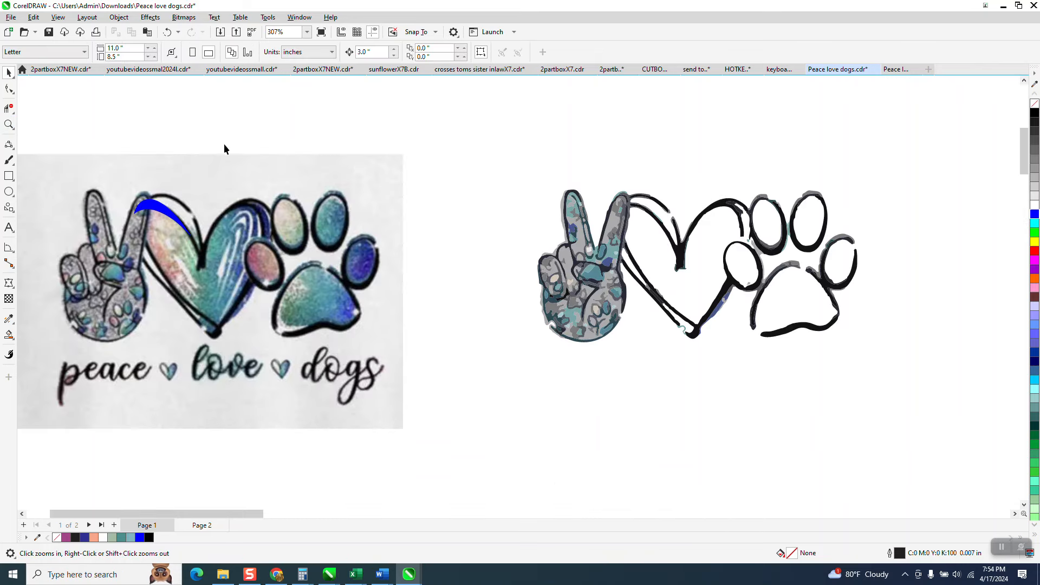
click(646, 235)
drag(661, 155, 912, 388)
key(Delete)
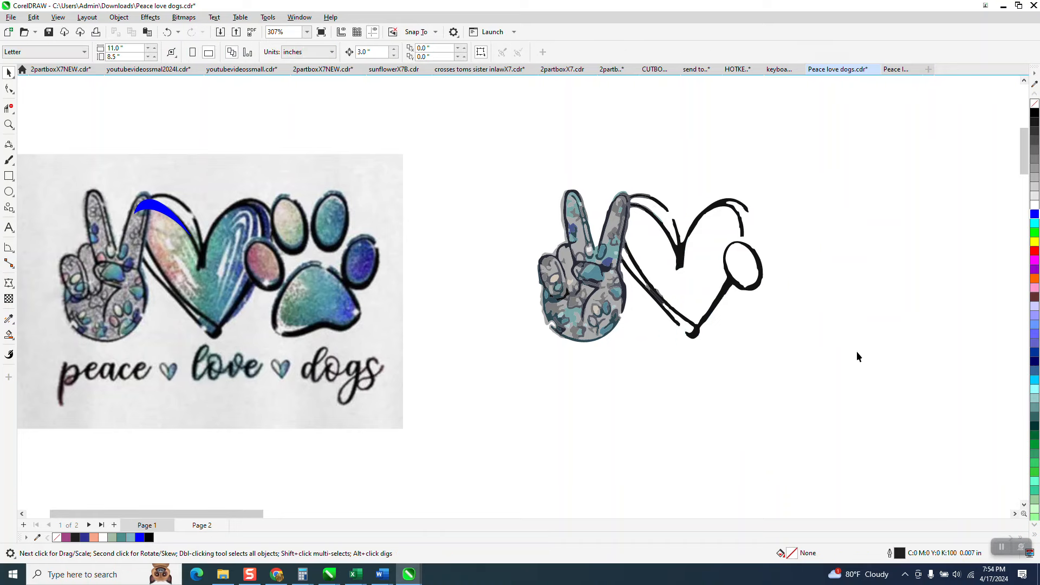
click(742, 230)
key(Delete)
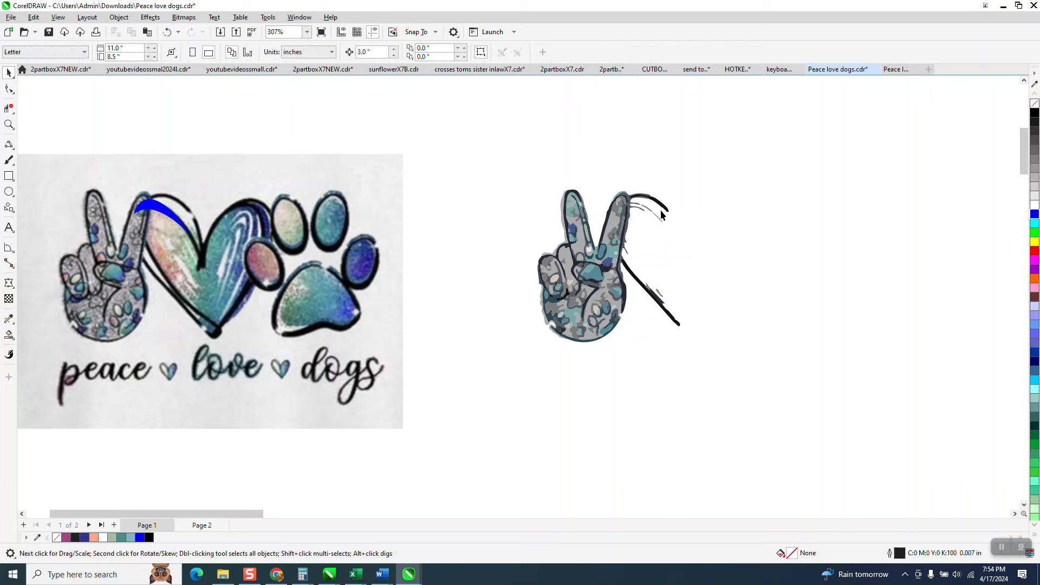
Delete the leftover heart line fragments and slivers around the traced peace hand.
click(662, 210)
key(Delete)
click(661, 301)
key(Delete)
click(648, 296)
key(Delete)
click(658, 292)
key(Delete)
click(648, 287)
key(Delete)
click(626, 249)
key(Delete)
click(645, 209)
key(Delete)
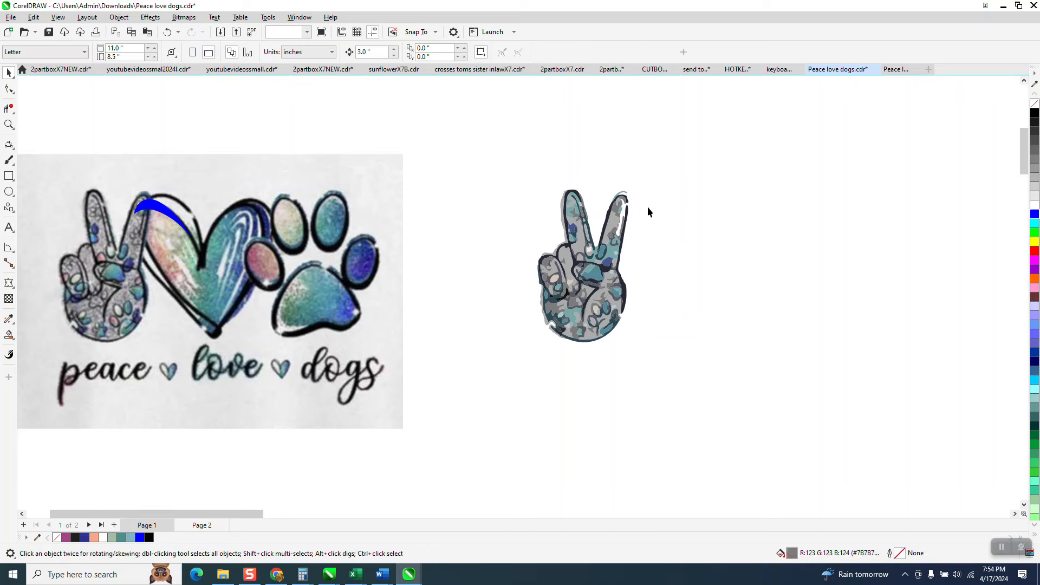
Select all pieces of the traced peace hand and place a copy 3 in to the right.
click(9, 125)
drag(624, 298, 711, 381)
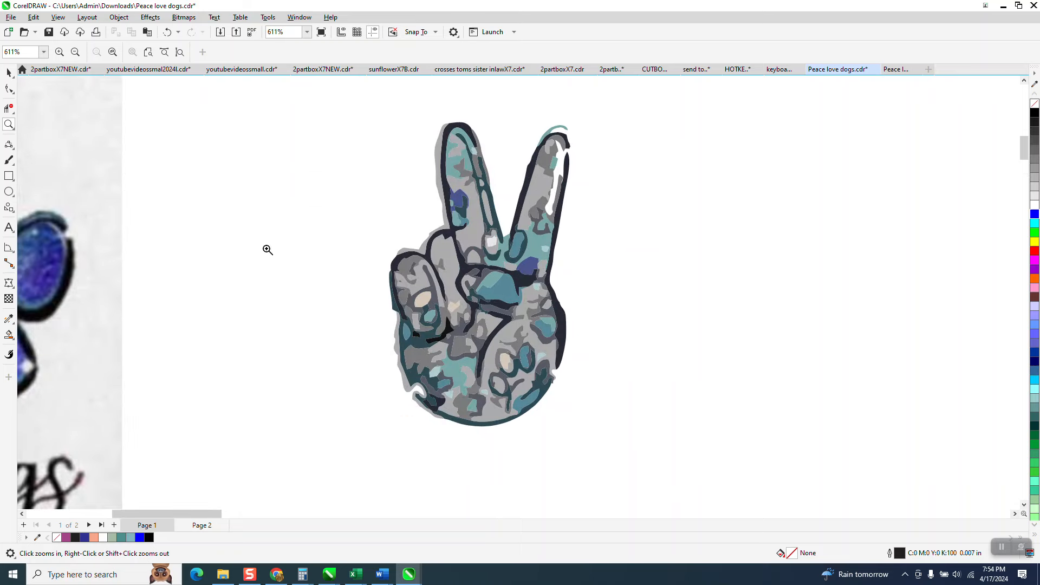
click(9, 72)
drag(310, 100, 612, 429)
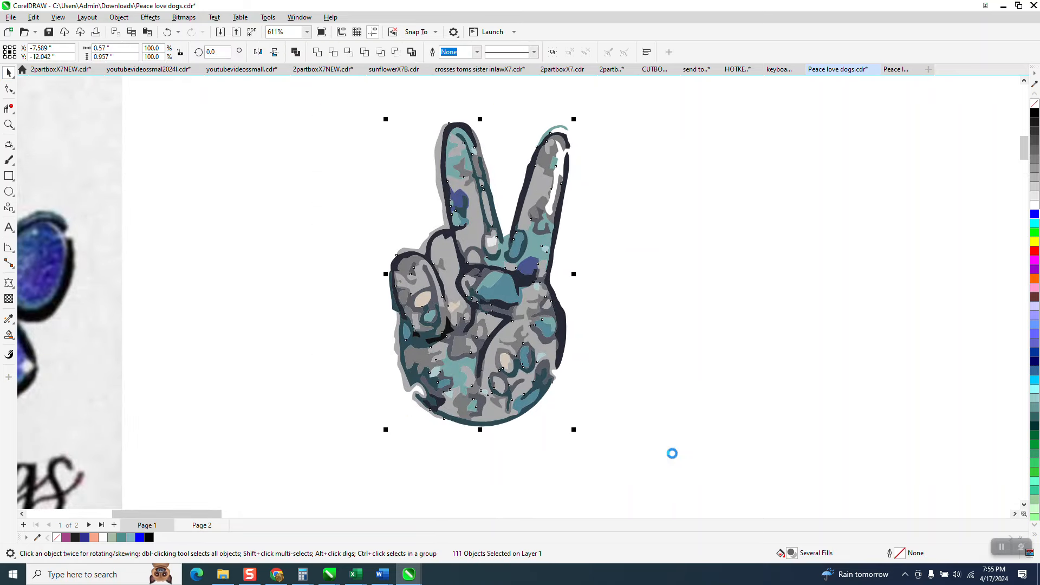
scroll(671, 453, down, 2)
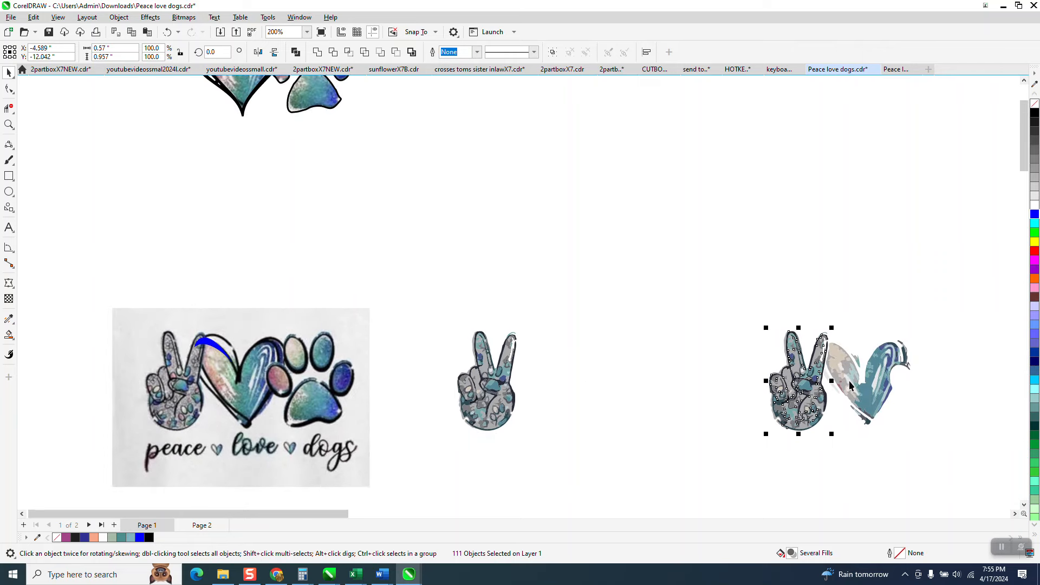
Try to delete the traced heart overlapping the hand copy, and undo the deletion and the offset of the hand copy.
drag(940, 314, 787, 436)
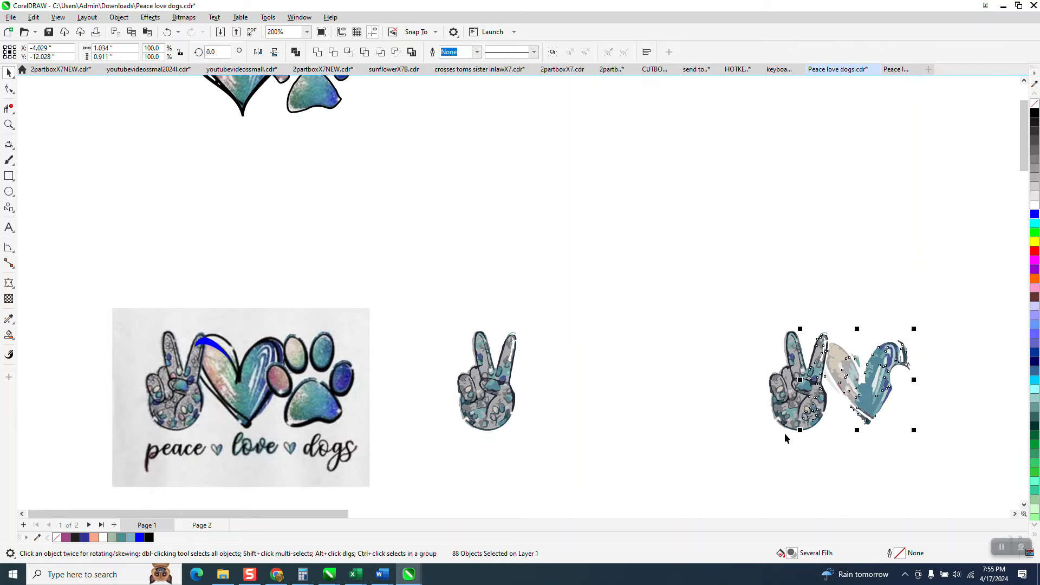
key(XF86Calculator)
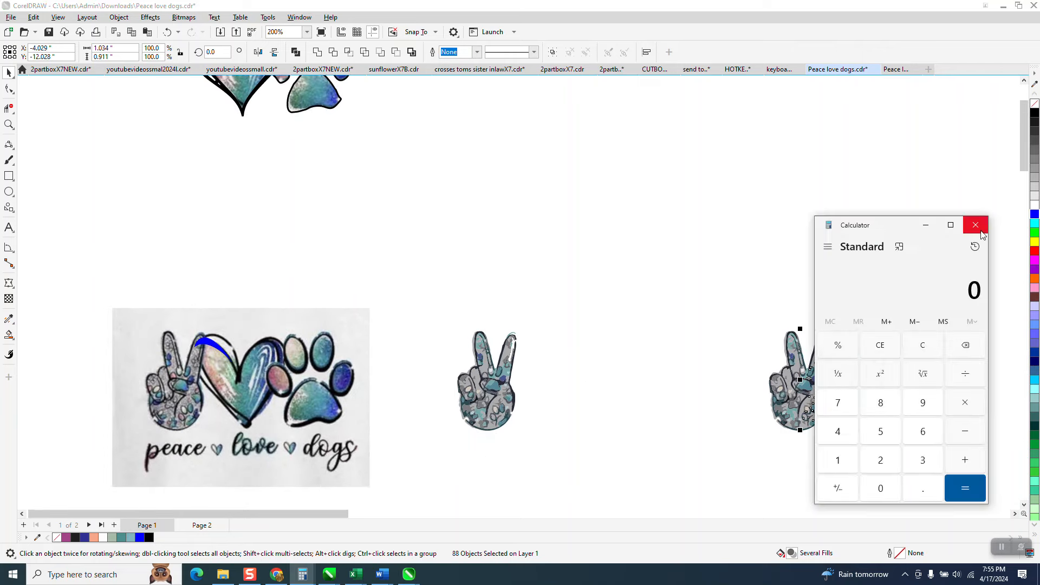
click(977, 228)
key(Delete)
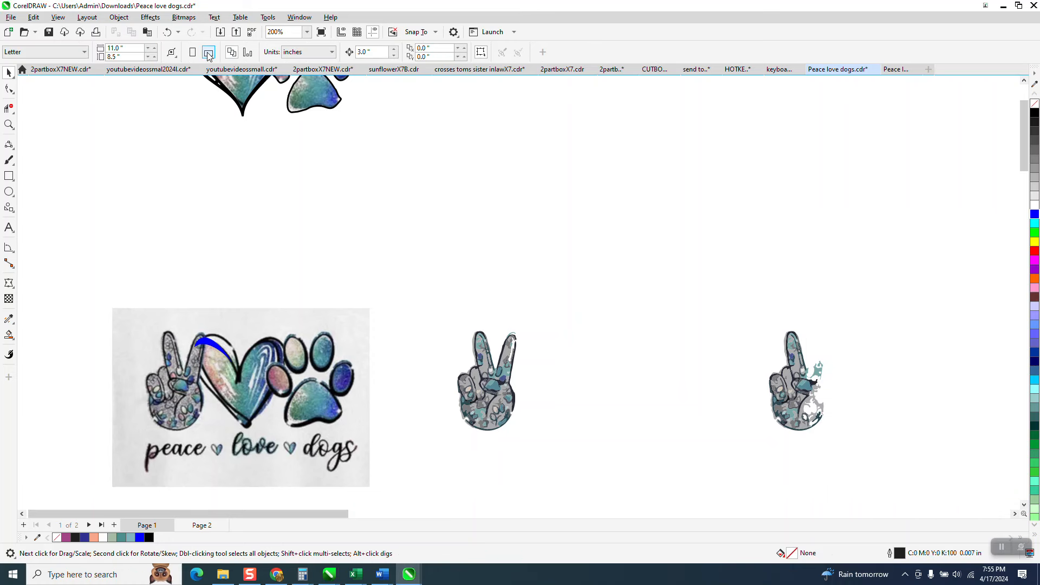
click(170, 33)
click(171, 34)
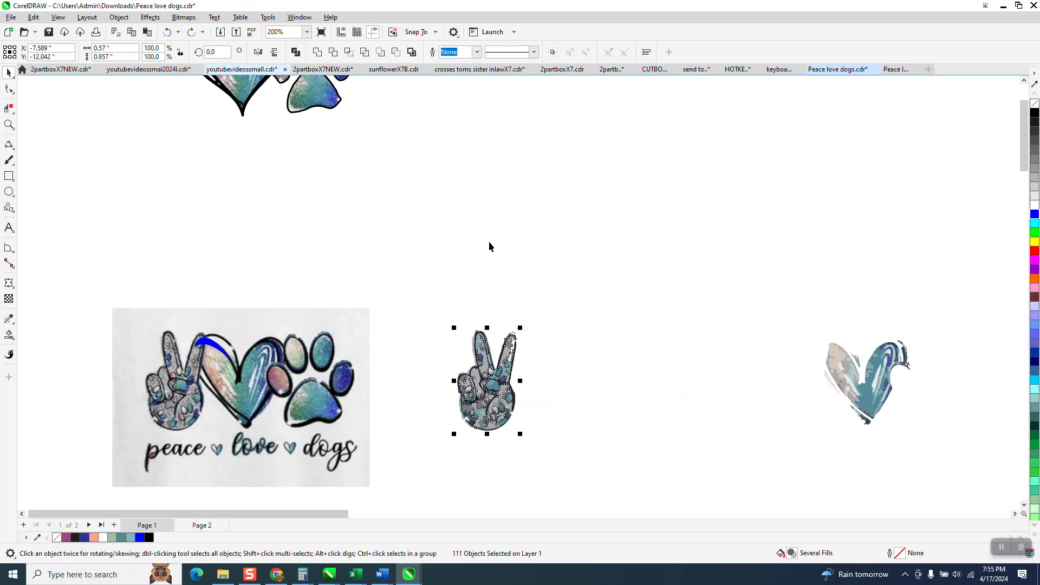
Delete the separate traced heart pieces to the right of the traced peace hand.
drag(742, 302, 1021, 458)
key(Delete)
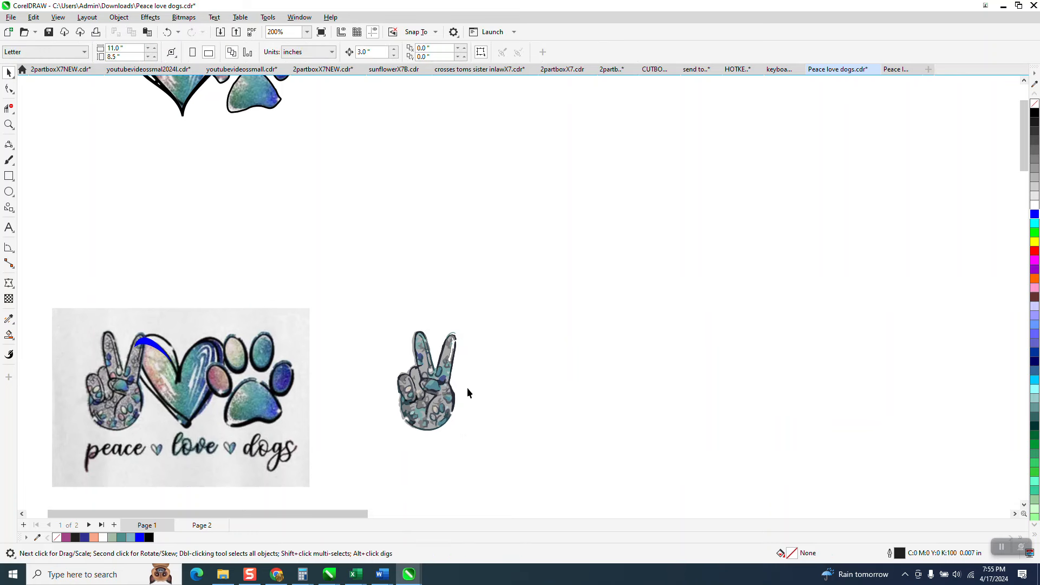
click(446, 383)
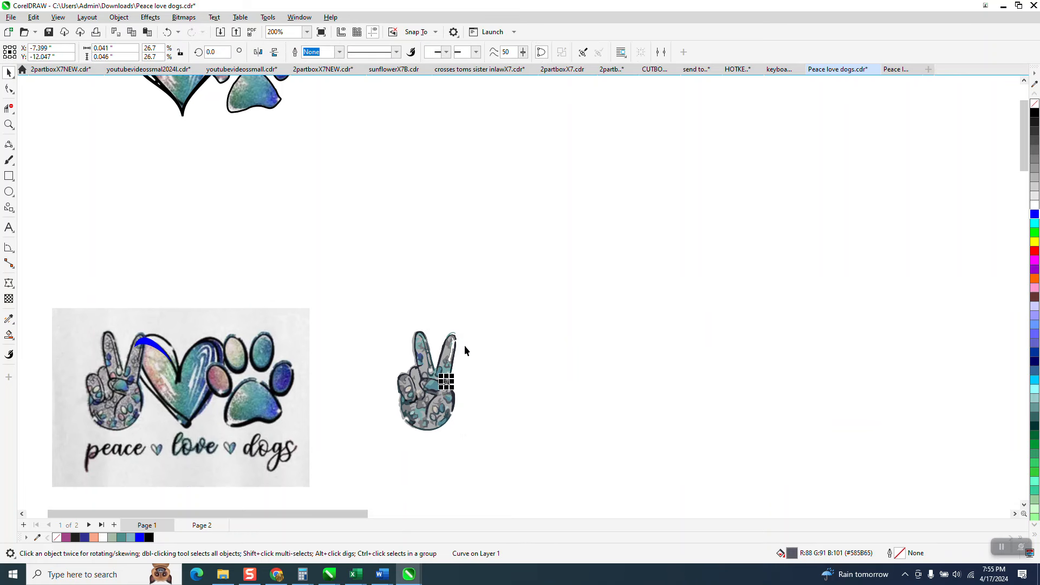
key(Delete)
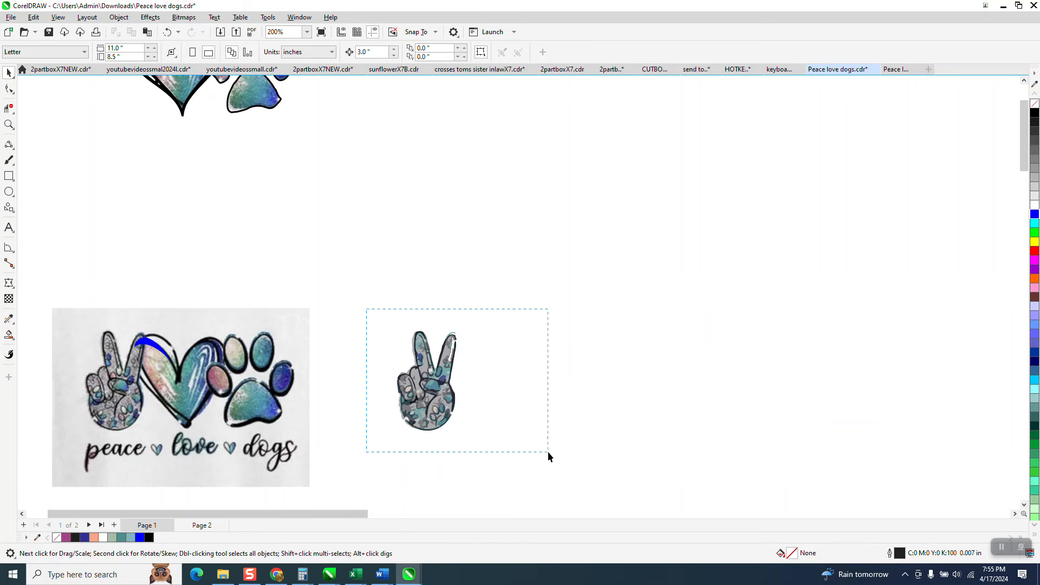
Select the whole traced peace hand and place a copy 3 in to the right.
drag(541, 447, 536, 441)
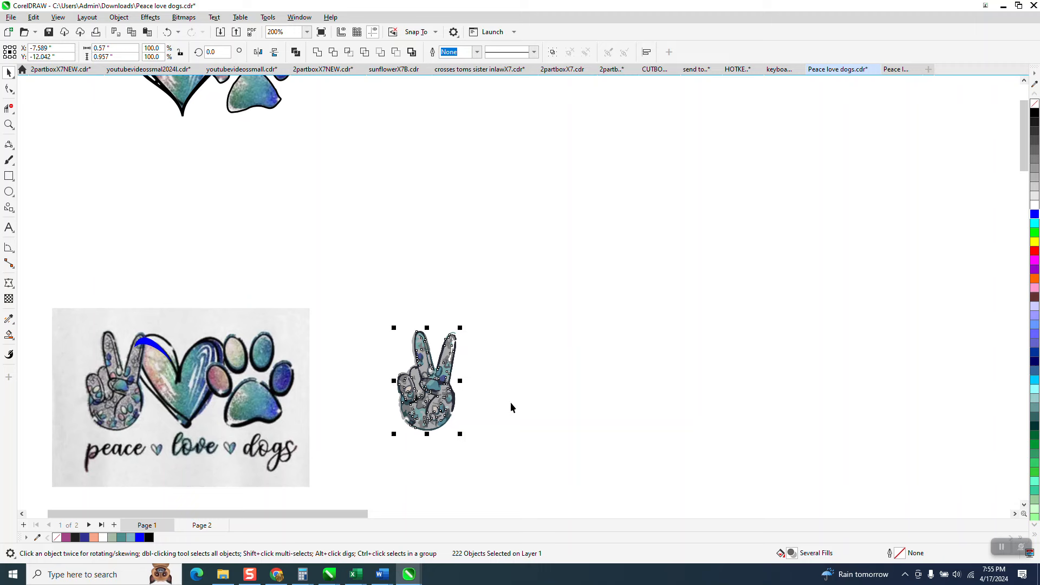
key(ctrl+d)
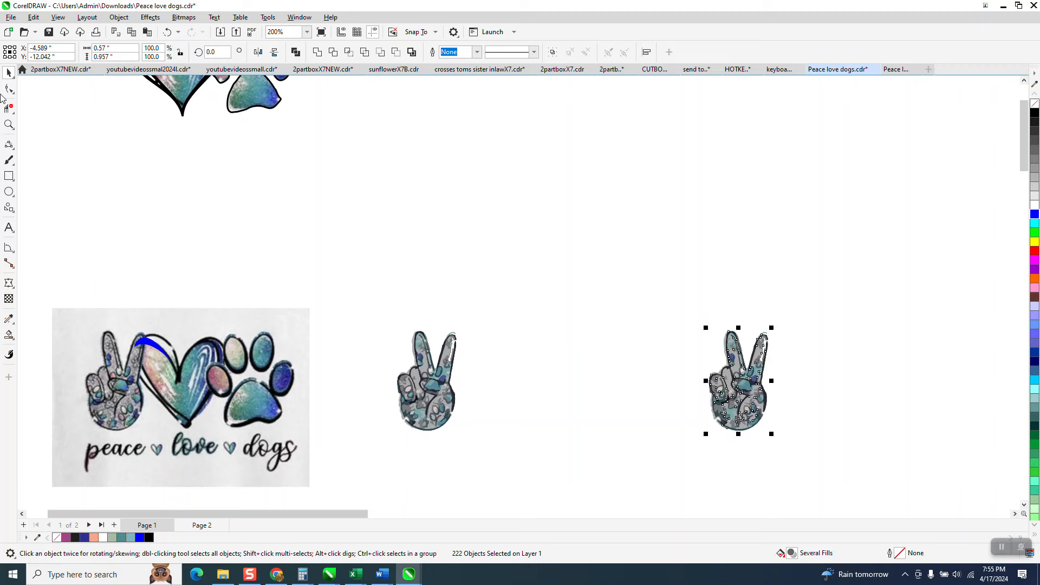
Remove the fill from the copied hand pieces and give them black hairline outlines.
click(9, 124)
drag(698, 283, 885, 442)
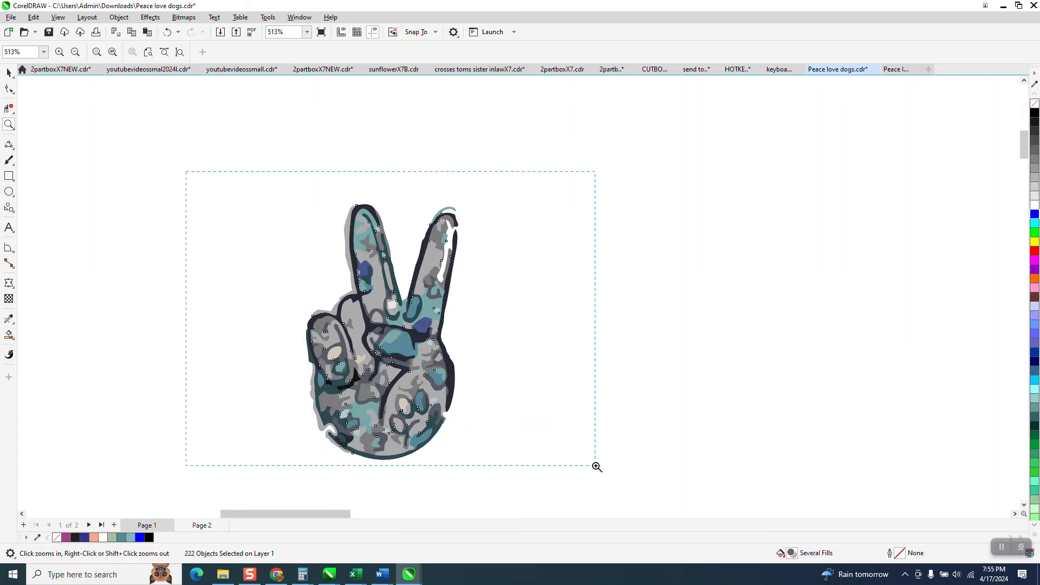
drag(597, 467, 597, 467)
key(space)
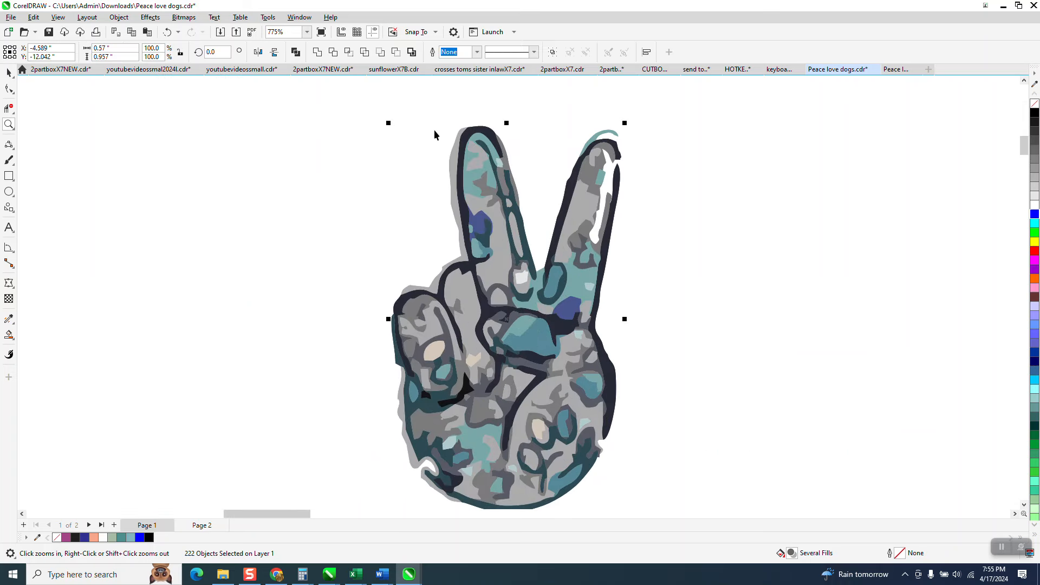
scroll(453, 136, down, 1)
click(1034, 104)
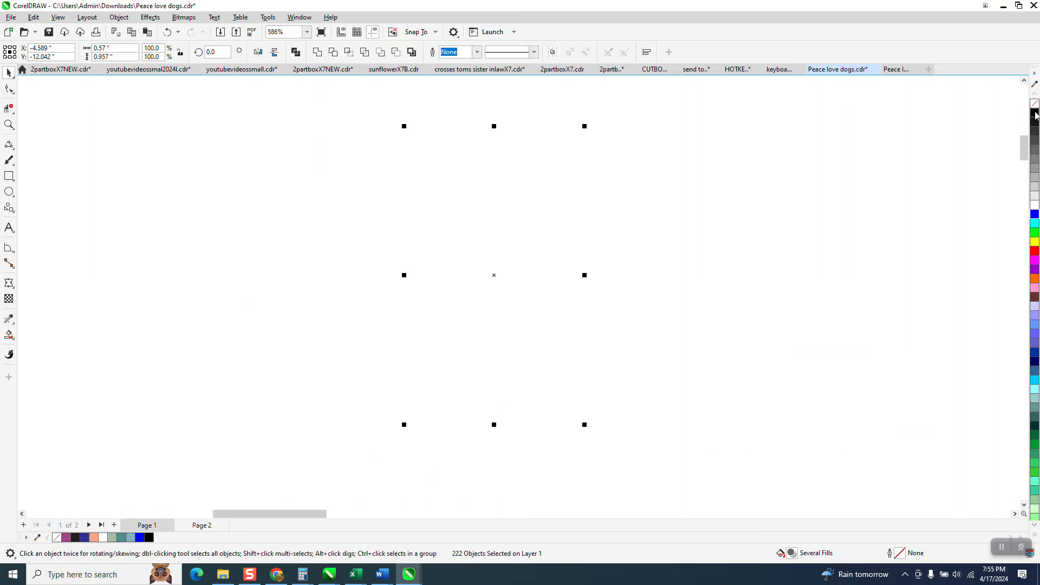
right_click(1035, 113)
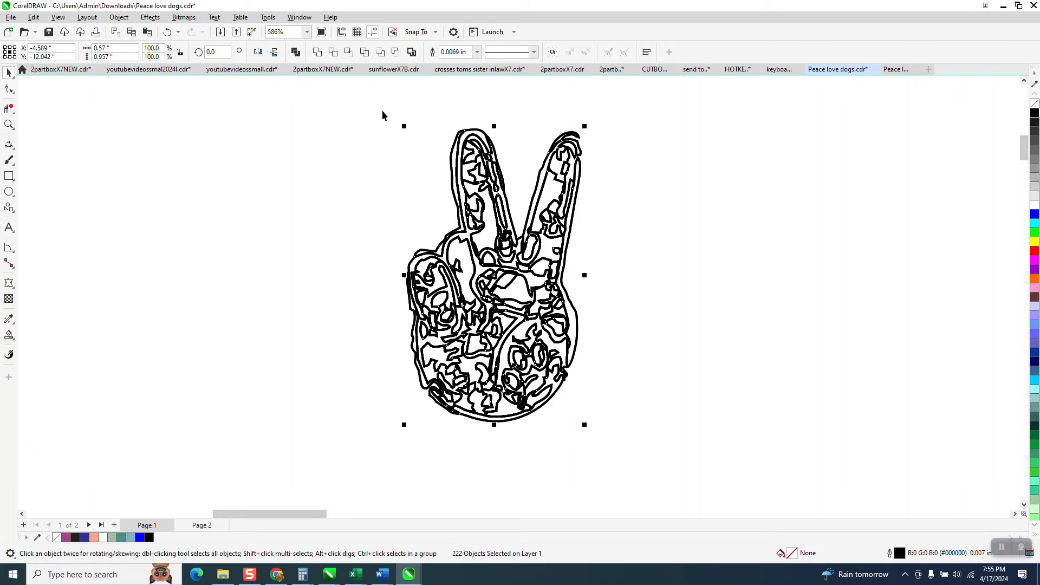
click(480, 53)
click(460, 78)
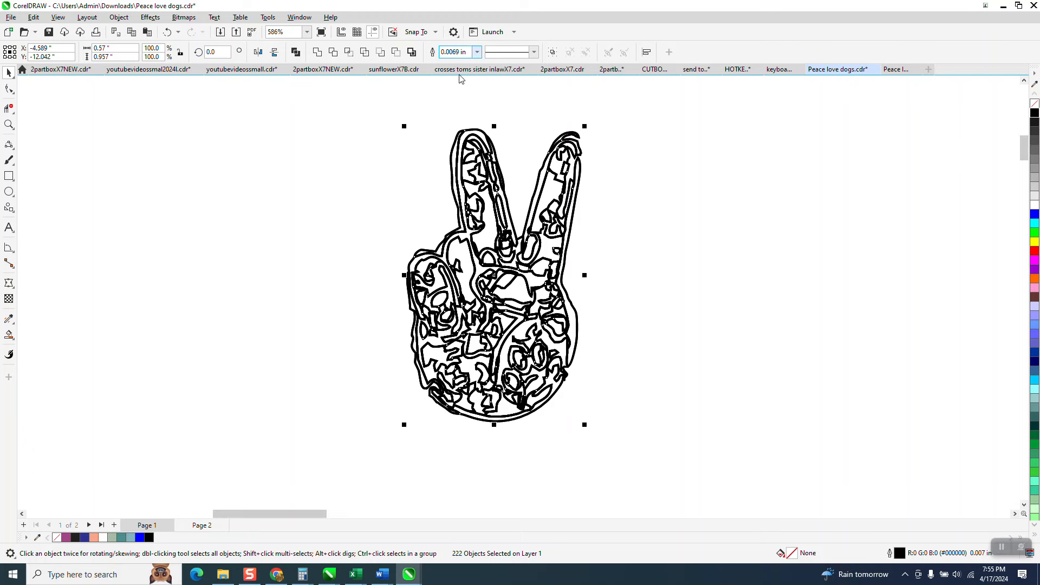
Draw a 3-point curve about 0.1 in long bridging the gap in the right finger's outer edge near its tip.
click(9, 125)
drag(595, 167, 610, 183)
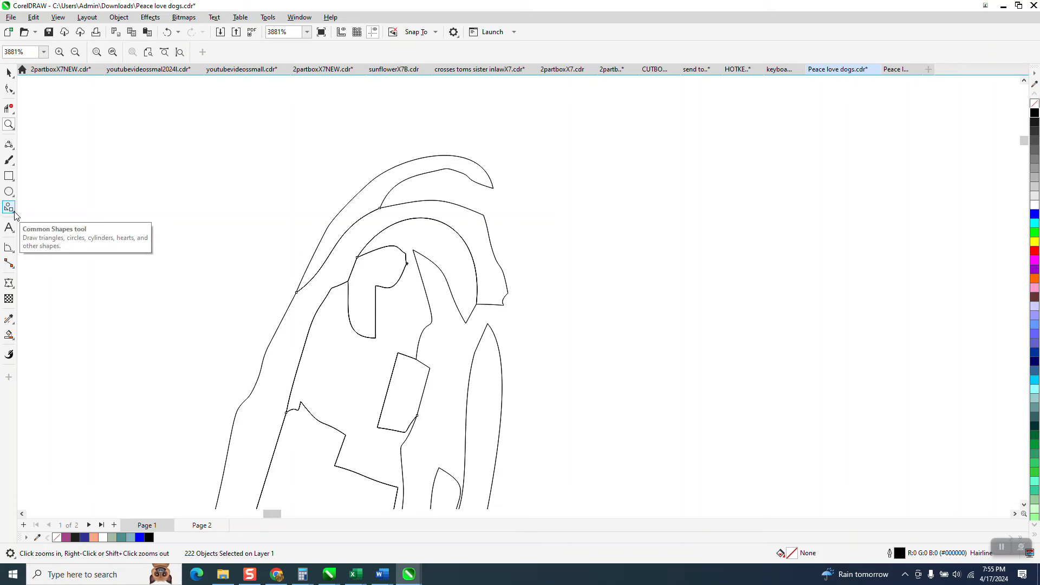
click(14, 150)
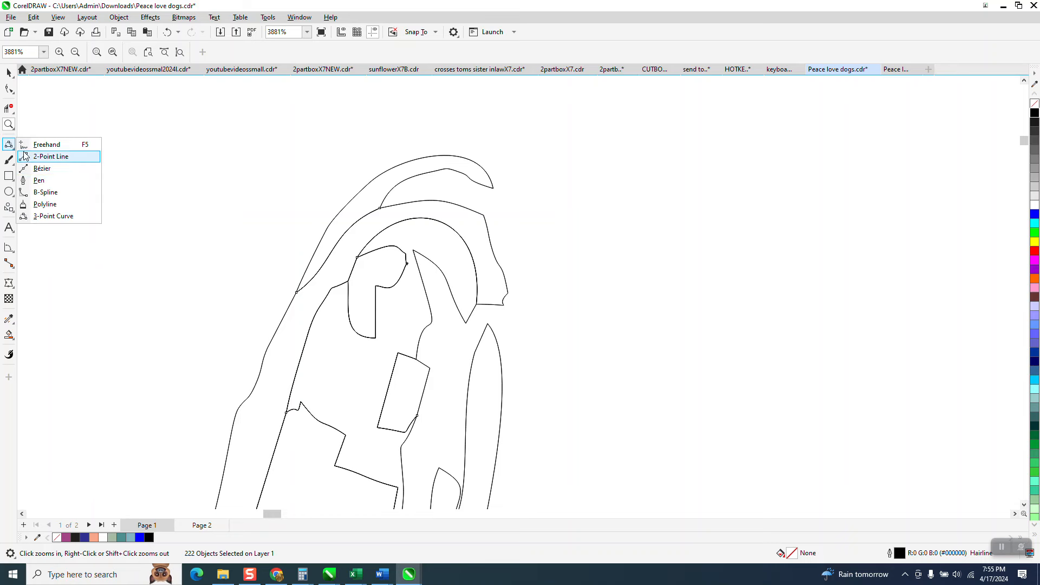
click(65, 218)
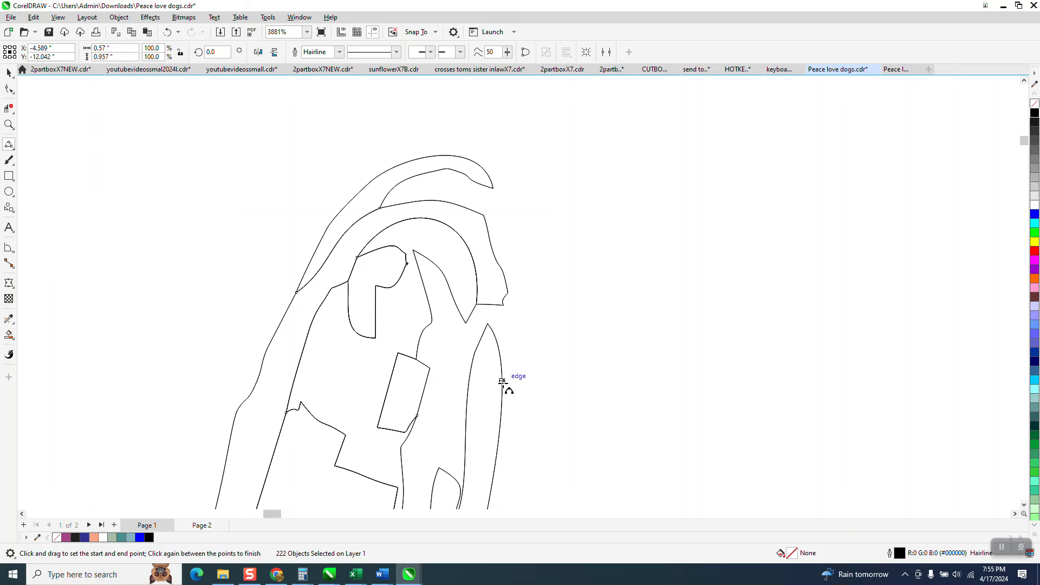
drag(502, 368, 493, 189)
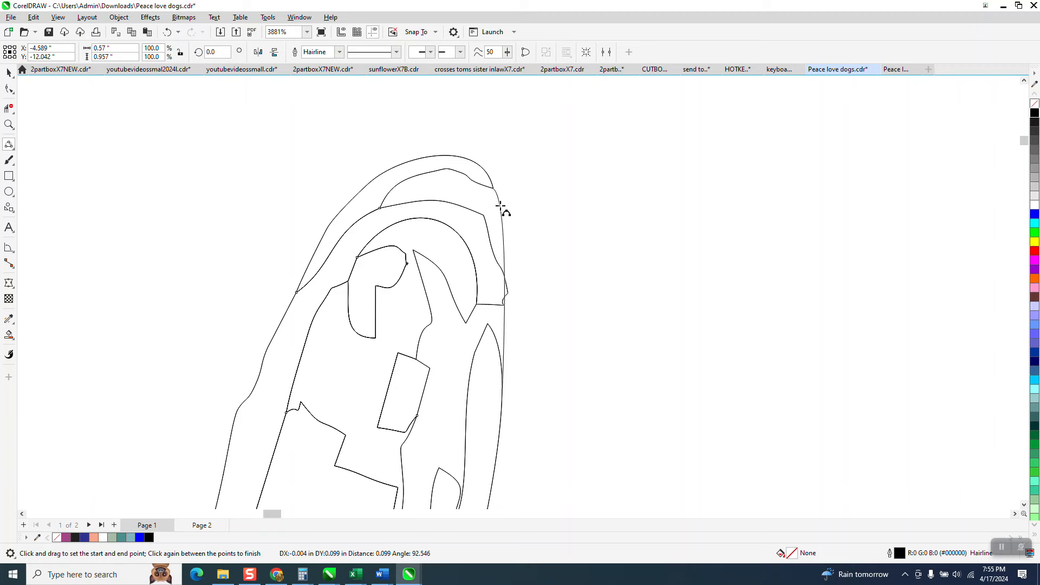
click(506, 225)
scroll(505, 224, down, 1)
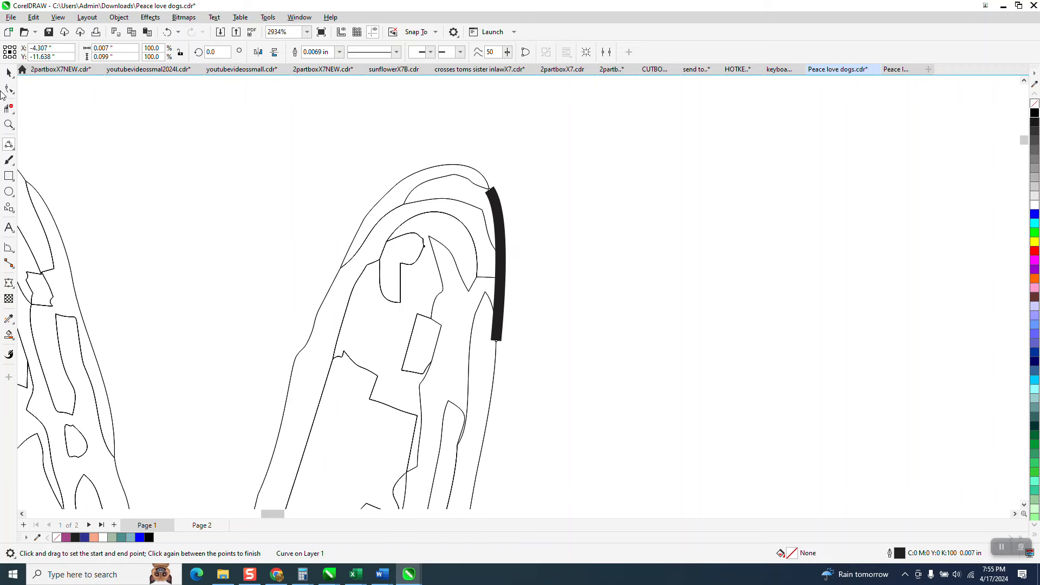
Set the new fingertip curve's outline width to Hairline.
click(9, 73)
key(alt+Tab)
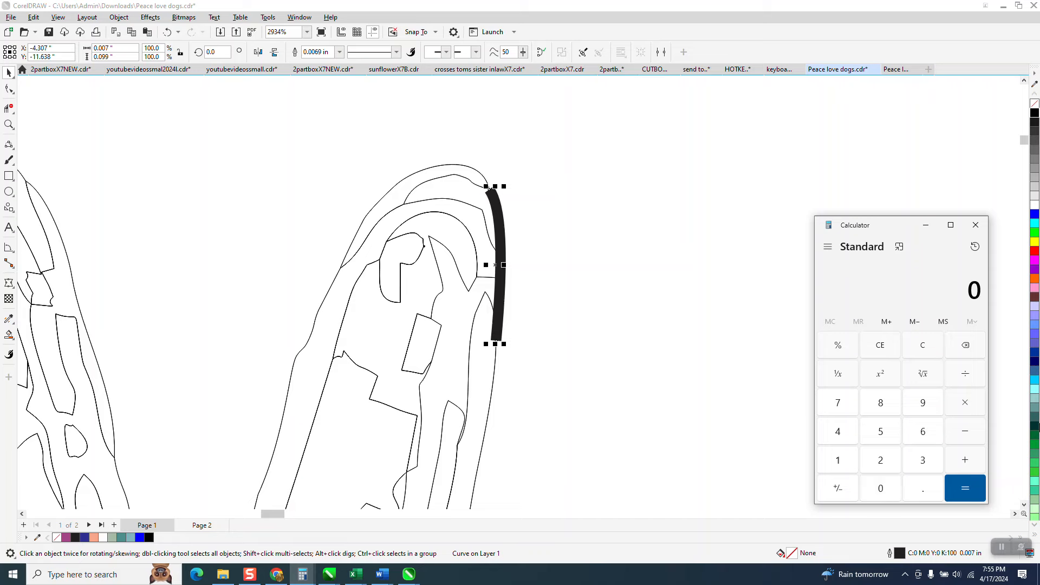
click(975, 226)
key(F12)
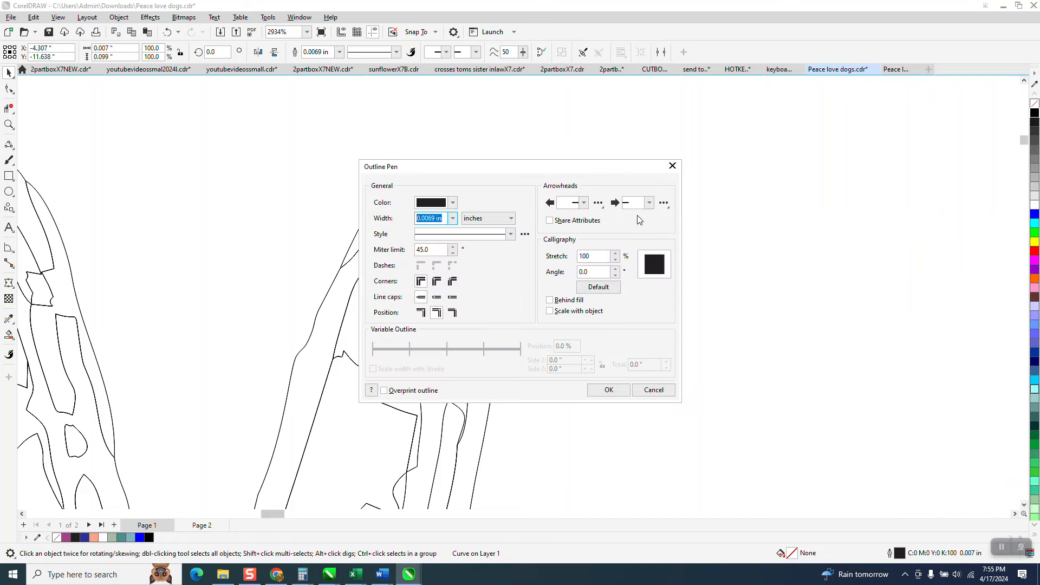
click(452, 219)
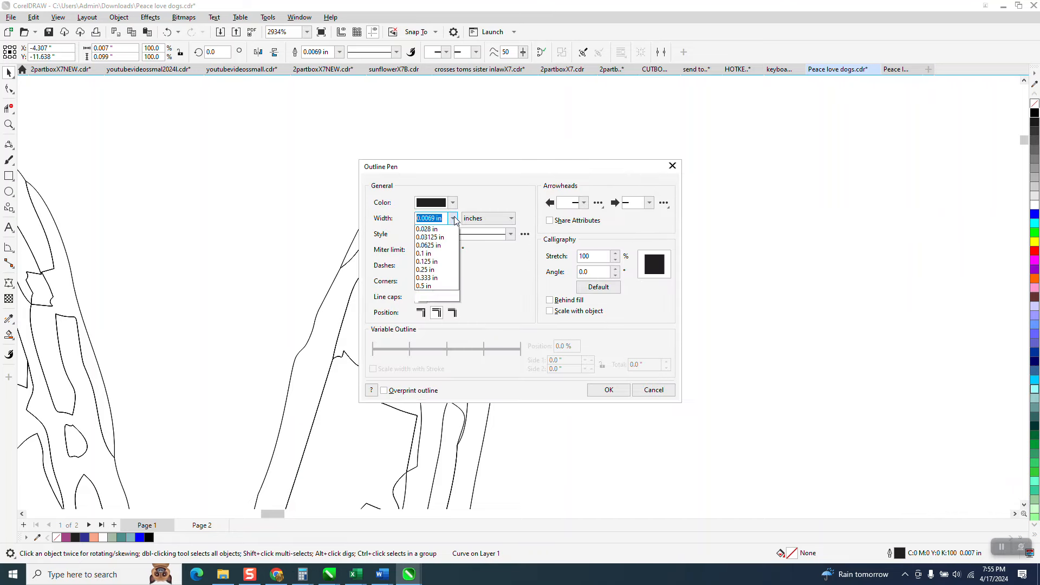
click(428, 228)
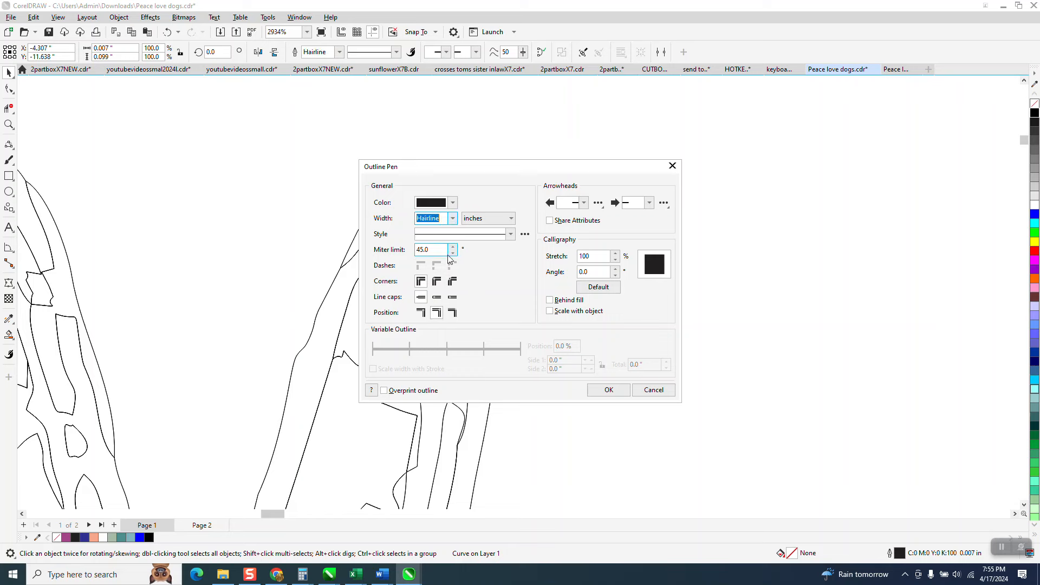
click(613, 389)
scroll(476, 228, down, 3)
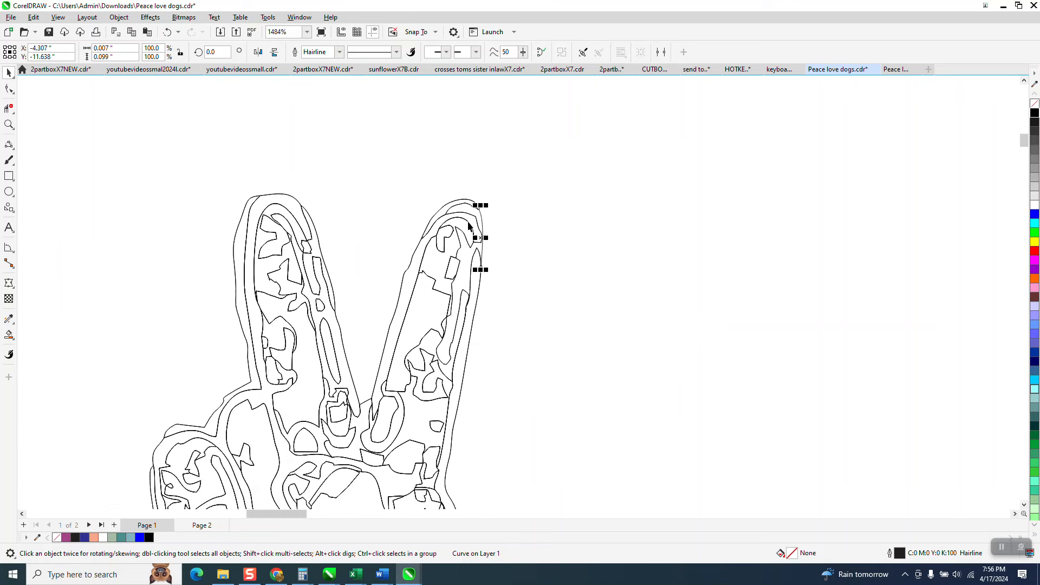
click(8, 124)
drag(397, 388, 551, 447)
click(8, 144)
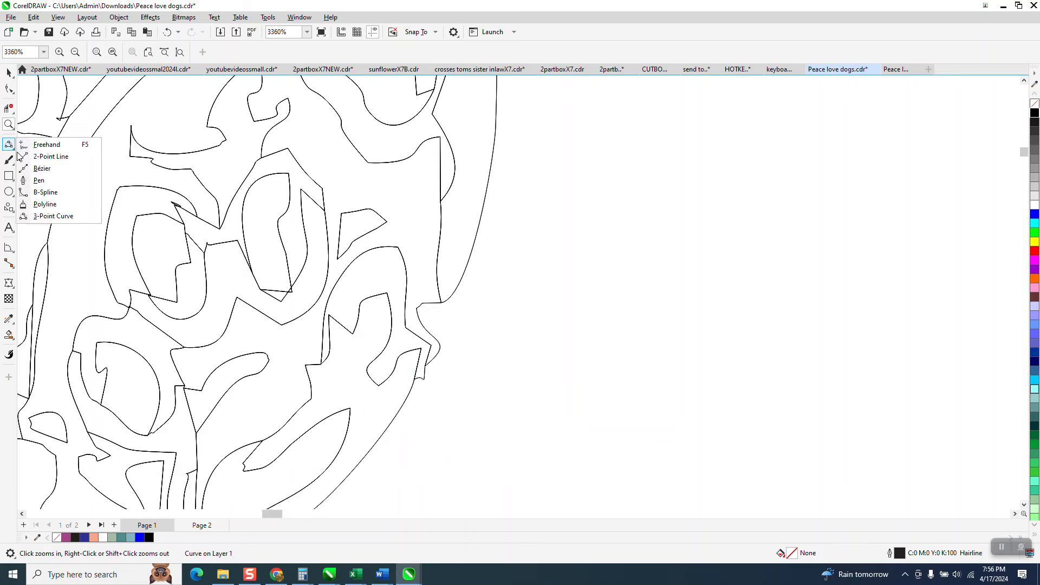
click(58, 217)
drag(459, 359, 440, 351)
scroll(460, 266, down, 3)
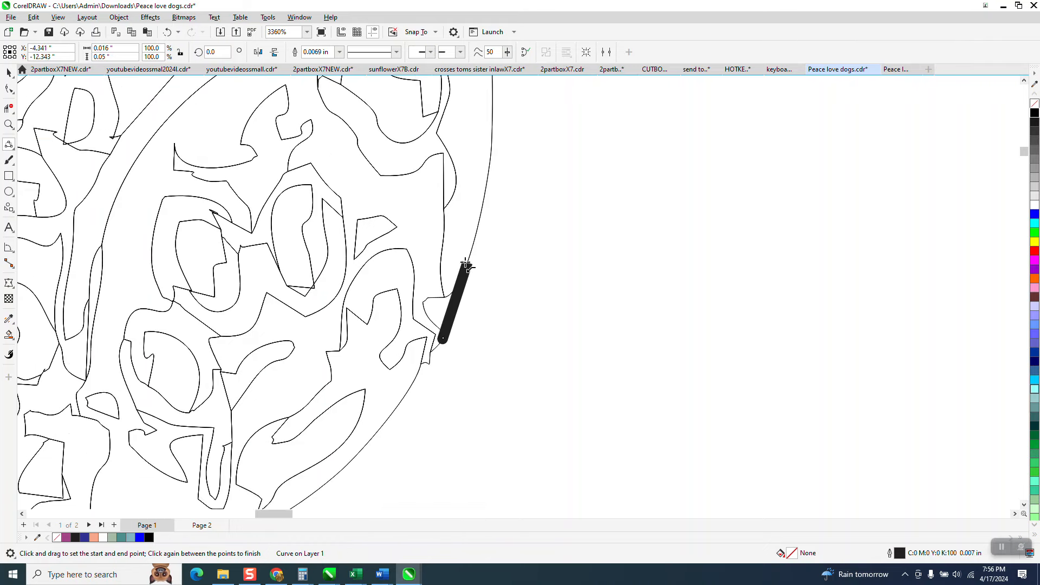
key(space)
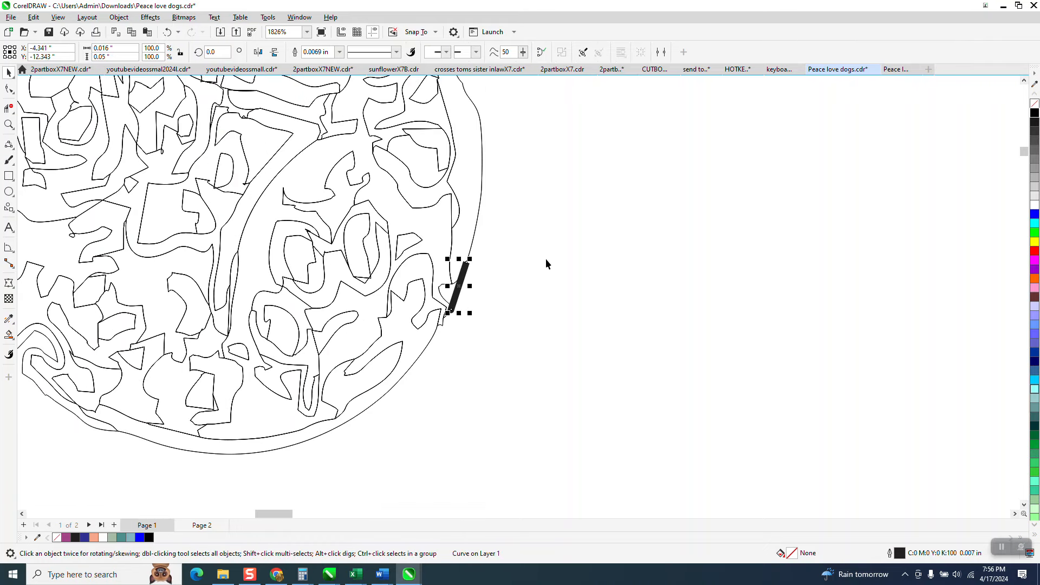
key(Delete)
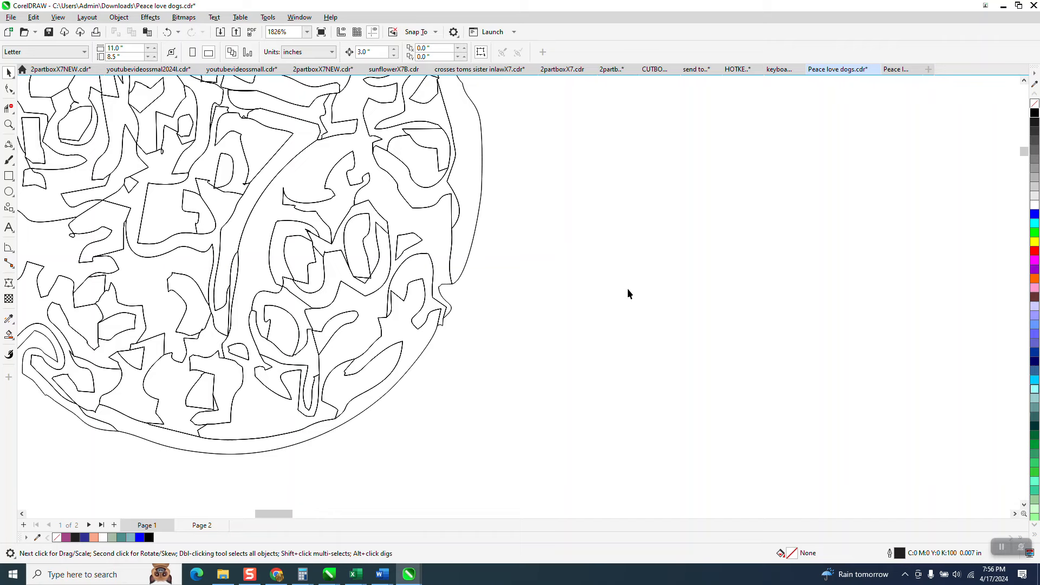
Change the document's default outline width for graphic objects to Hairline.
key(F12)
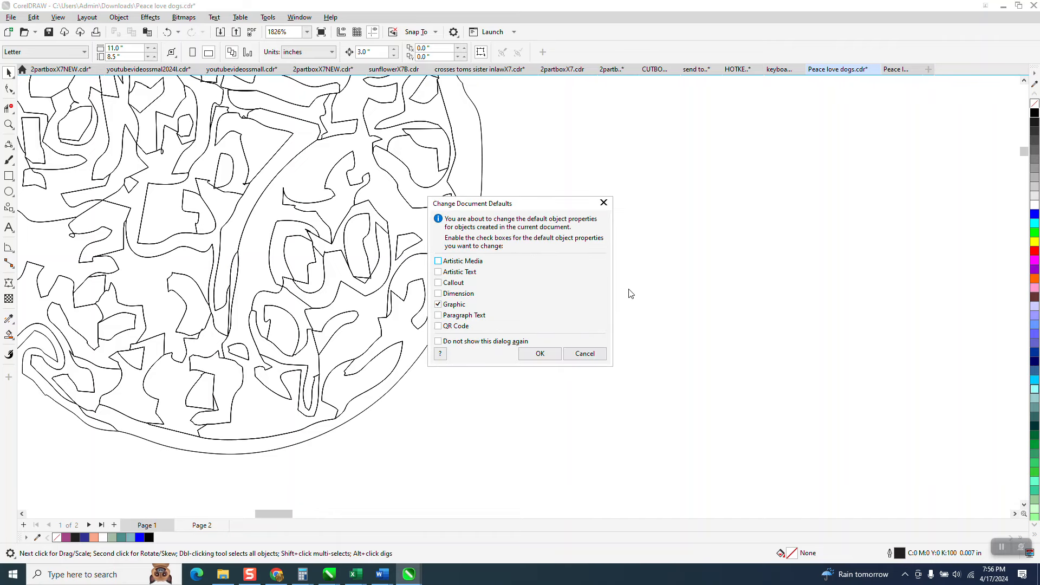
click(540, 353)
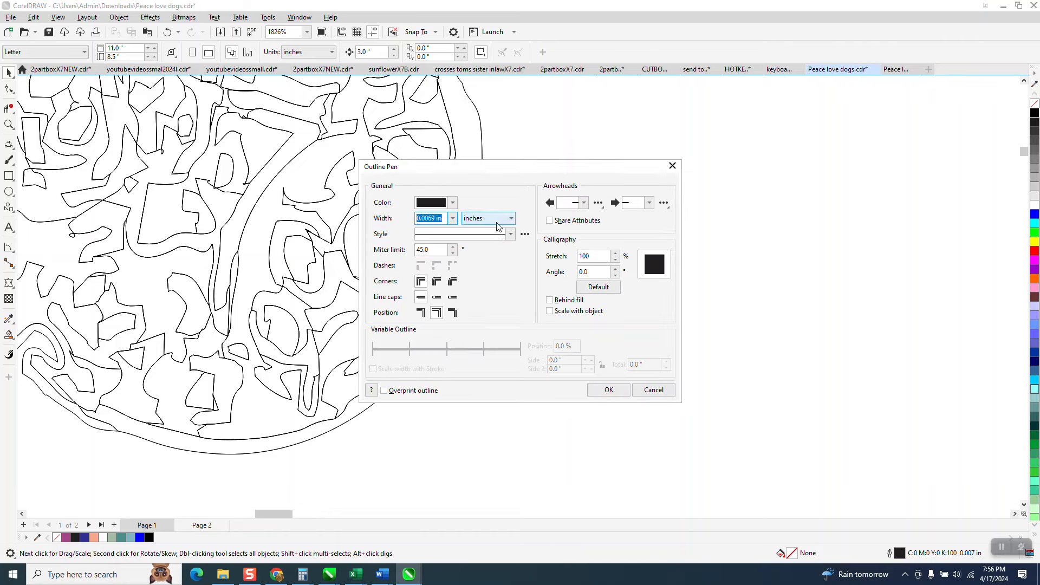
click(452, 218)
click(436, 244)
click(609, 390)
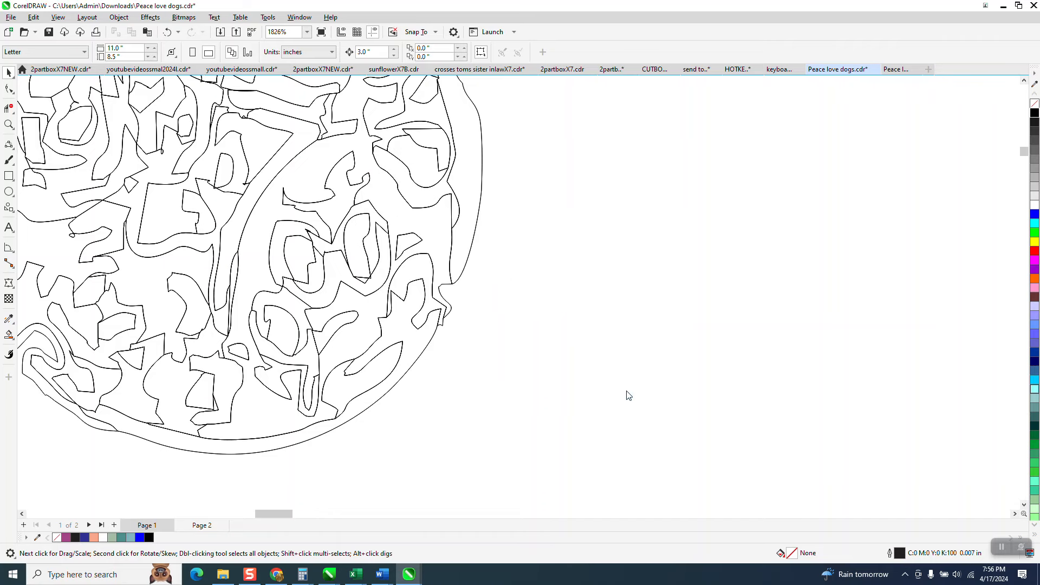
Draw a 3-point curve about 0.08 in long bridging the gap in the palm's lower right outer edge.
click(9, 126)
drag(299, 245, 637, 392)
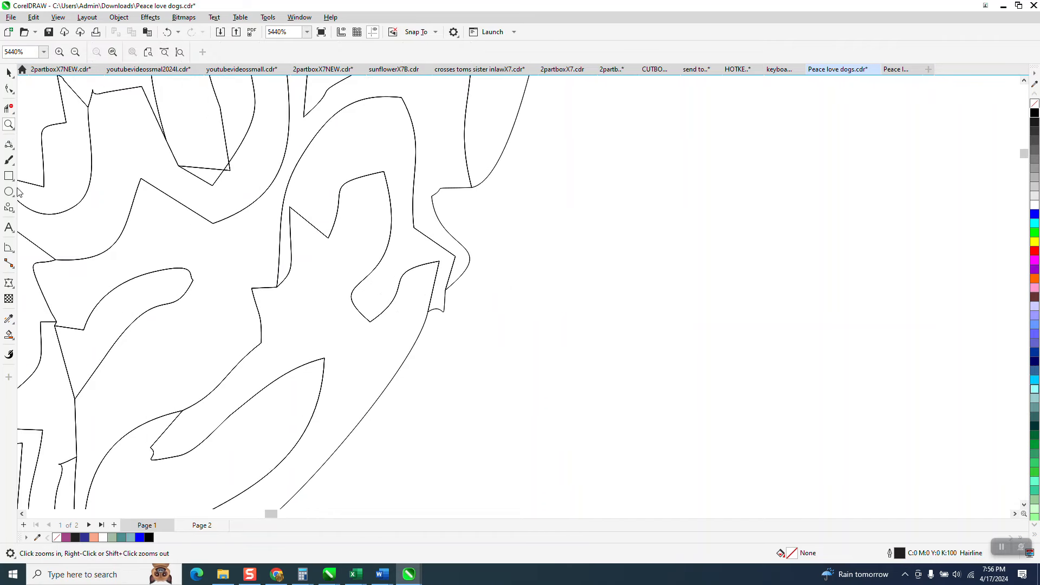
click(10, 146)
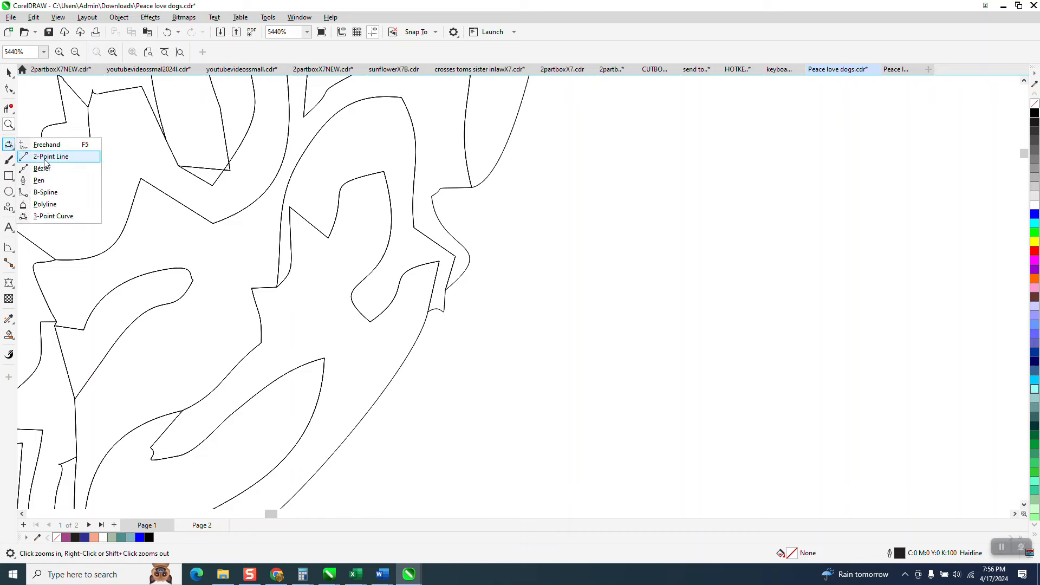
click(53, 216)
drag(509, 135, 417, 341)
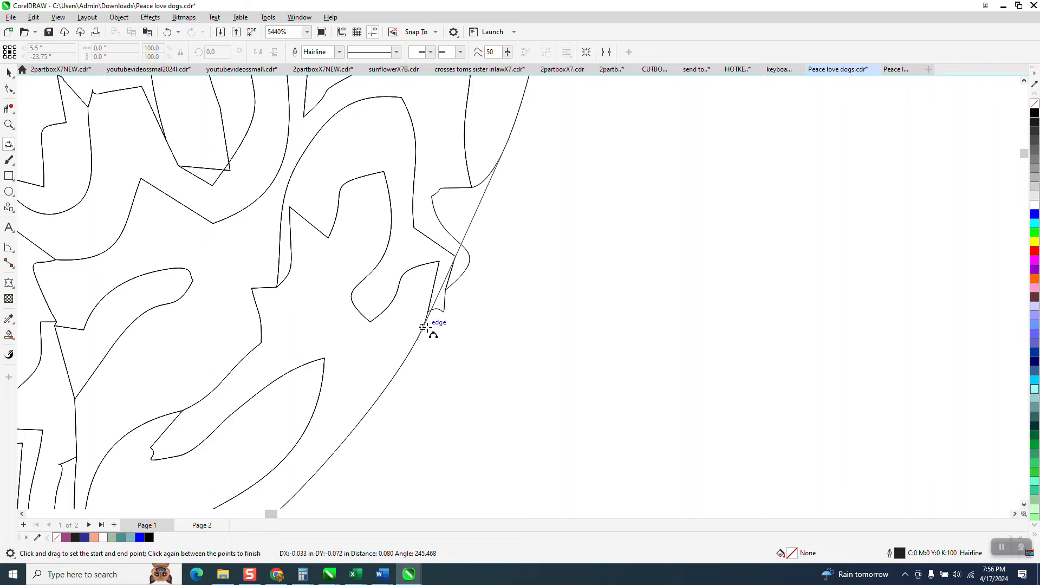
click(458, 291)
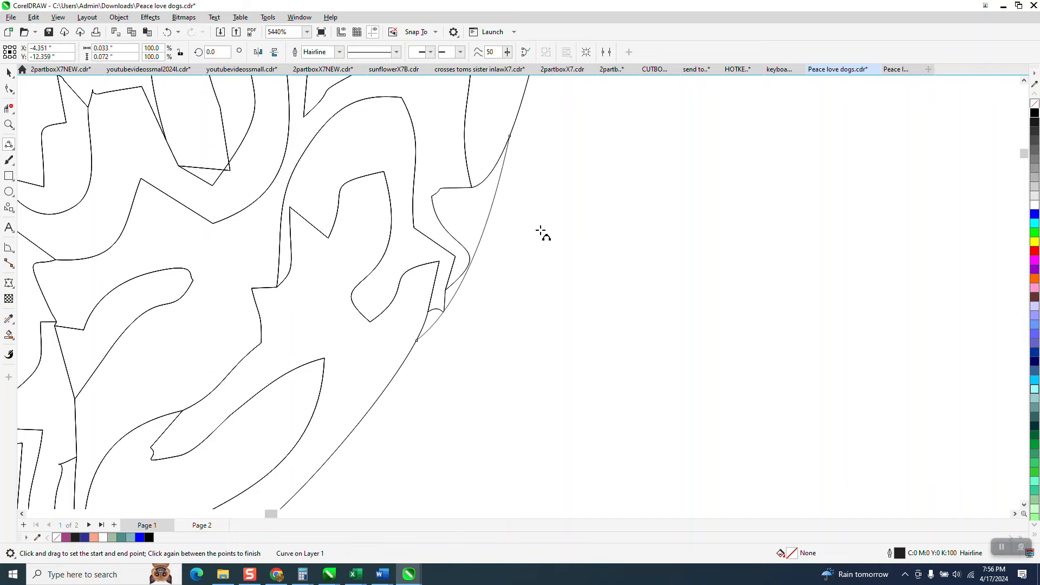
Draw a 3-point curve about 0.03 in long closing the gap in the palm's lower left outer edge.
scroll(528, 233, down, 3)
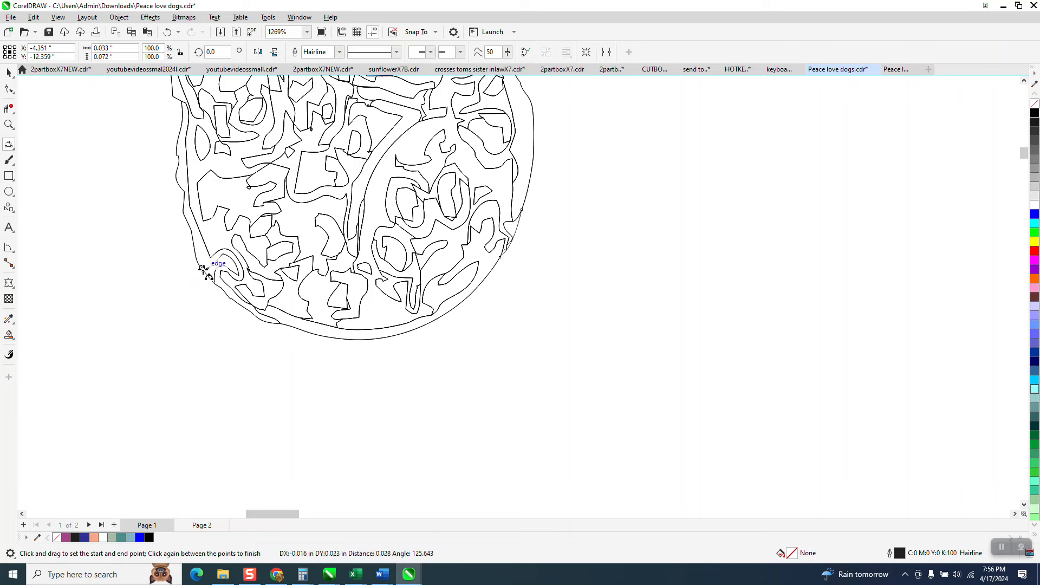
scroll(312, 398, down, 1)
scroll(212, 271, down, 1)
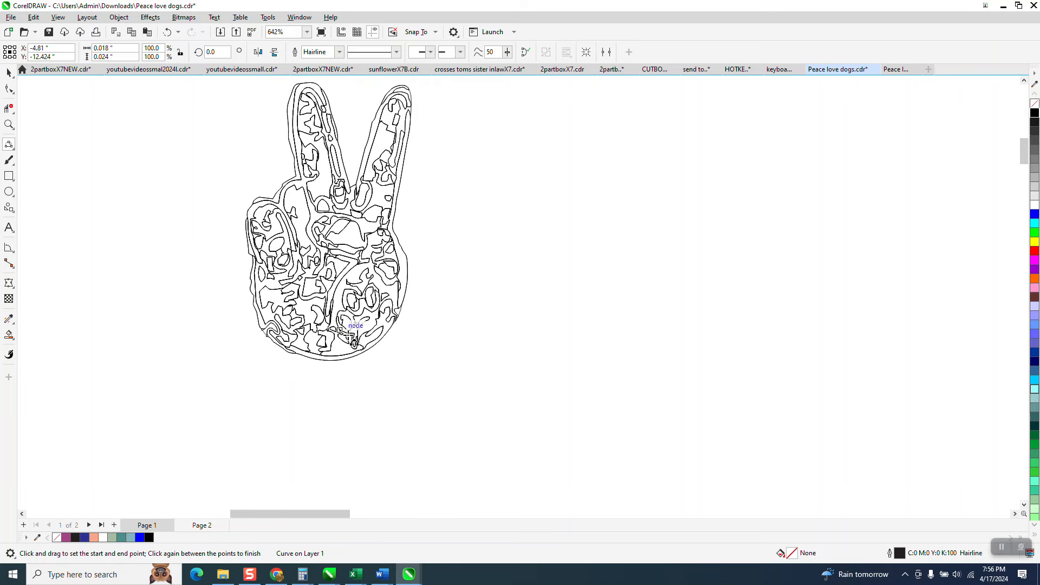
Draw a rectangle about 1.075 by 1.168 in around the whole outlined peace hand.
click(9, 73)
click(9, 334)
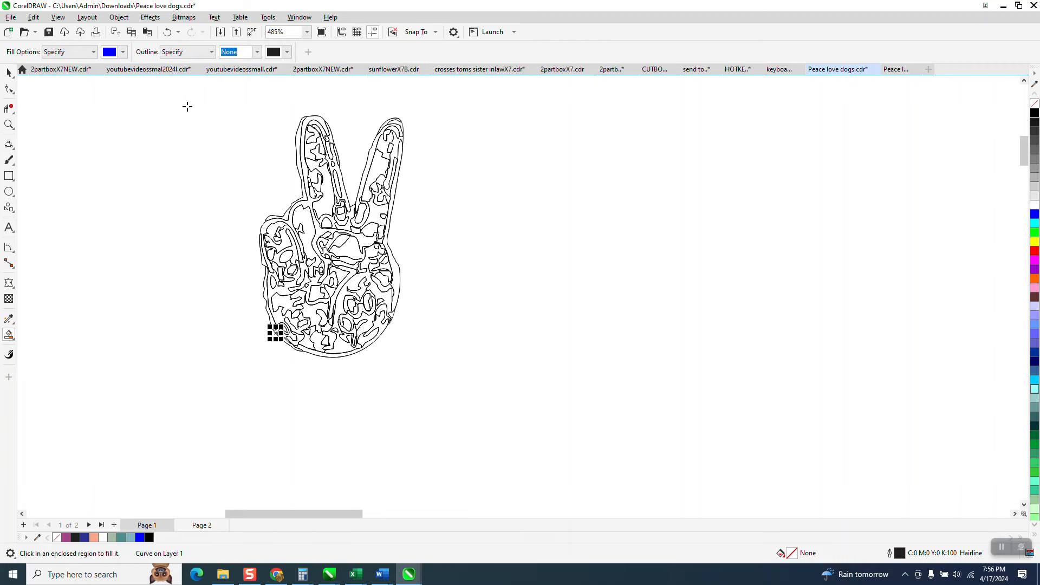
click(9, 73)
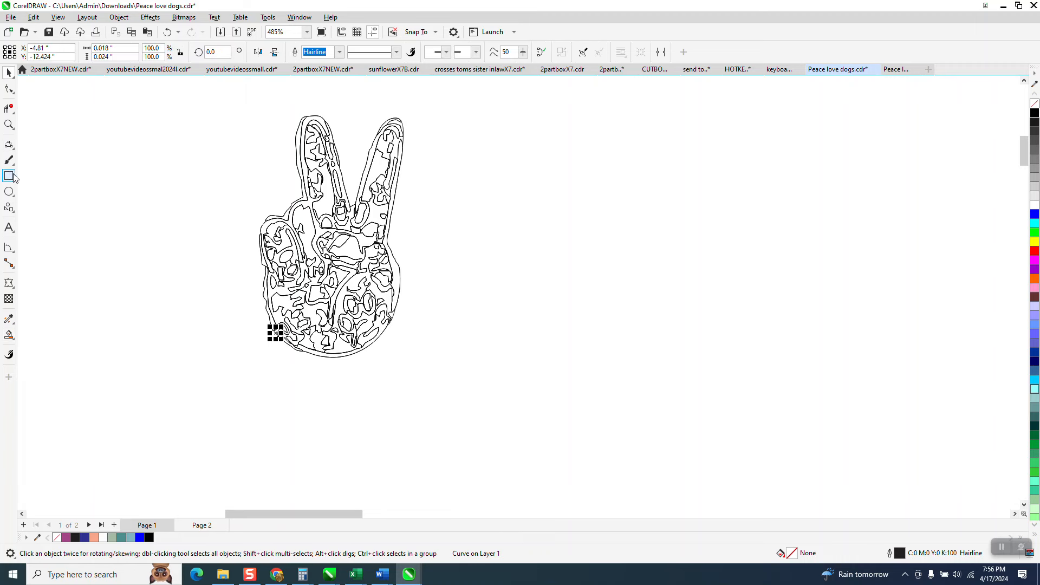
click(9, 176)
mouse_move(220, 101)
mouse_down()
mouse_move(374, 297)
mouse_move(494, 400)
mouse_up()
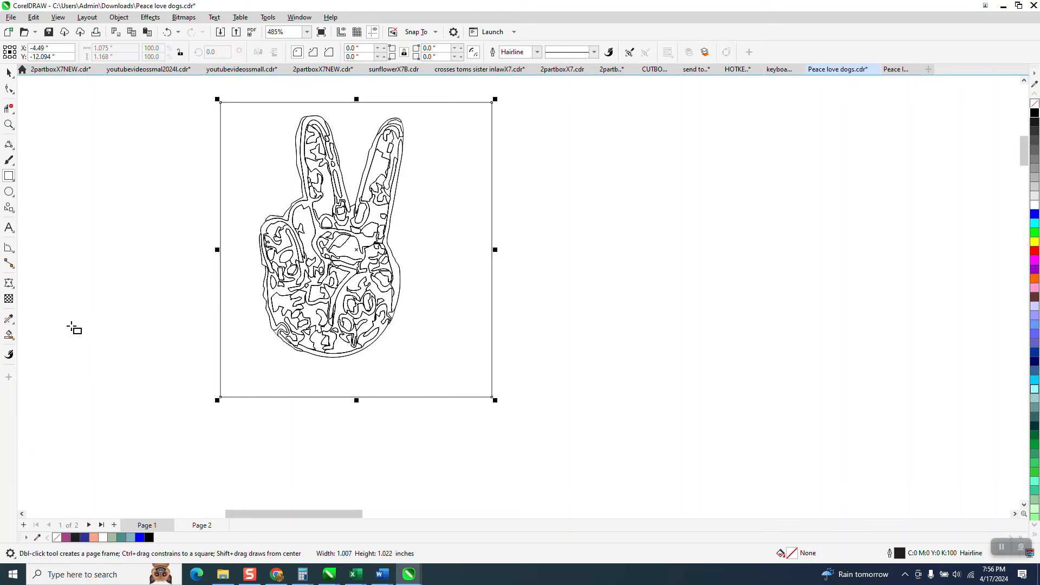
Smart-fill the area between the rectangle and the hand outline with blue and move that shape 3 in to the right.
click(8, 335)
click(281, 359)
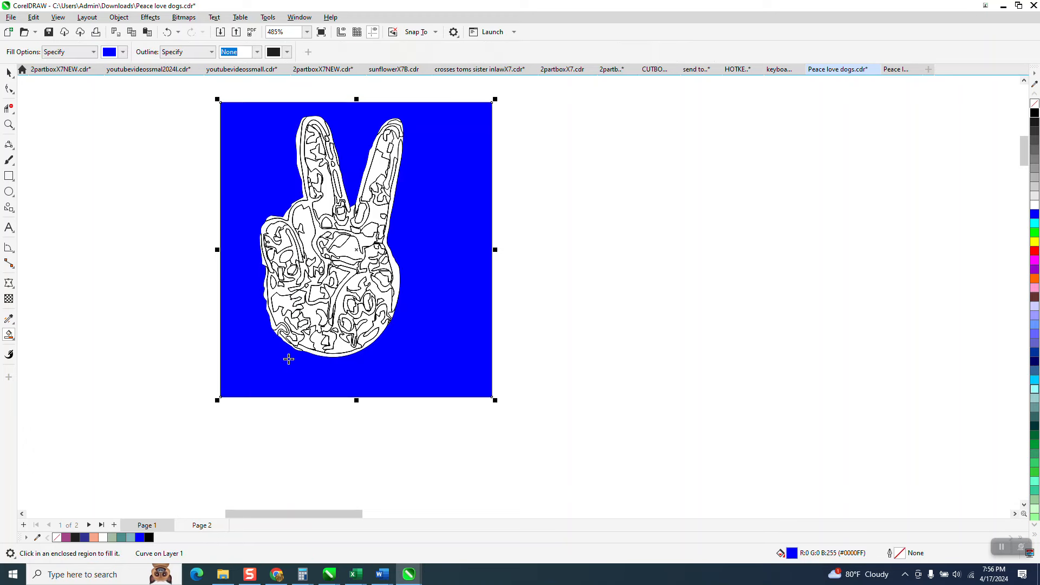
key(Right)
Smart-fill the hand-shaped hole in the blue background and move the silhouette 6 in left over the traced colored hand.
scroll(599, 360, down, 2)
click(867, 301)
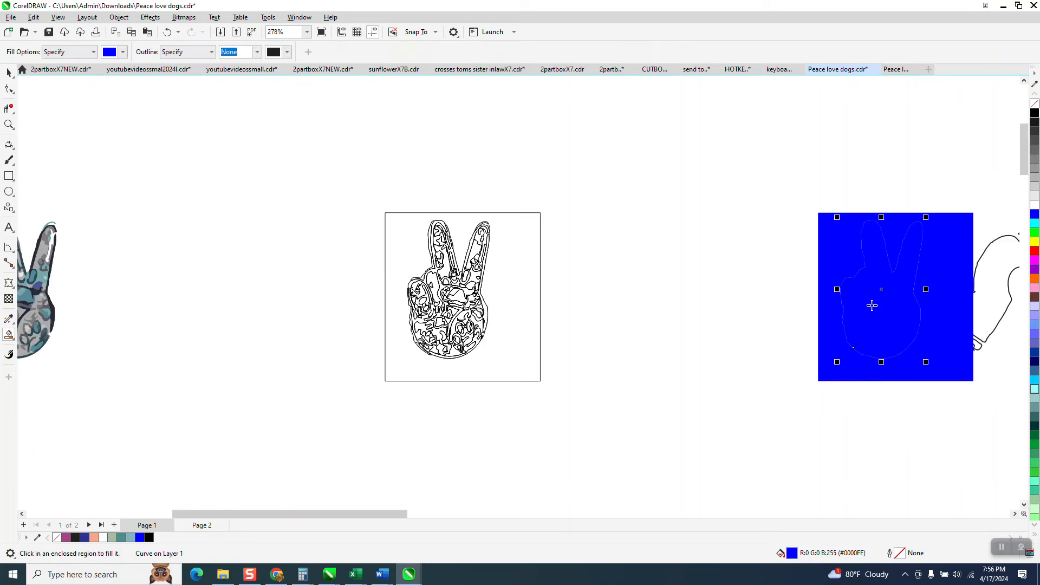
scroll(848, 279, down, 2)
scroll(848, 279, down, 3)
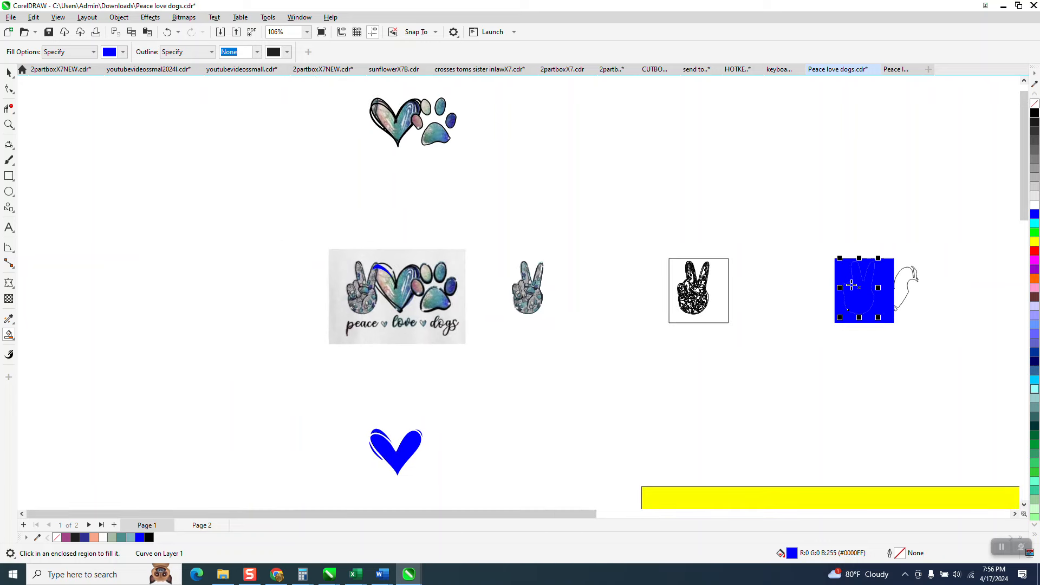
key(Left)
key(Left)
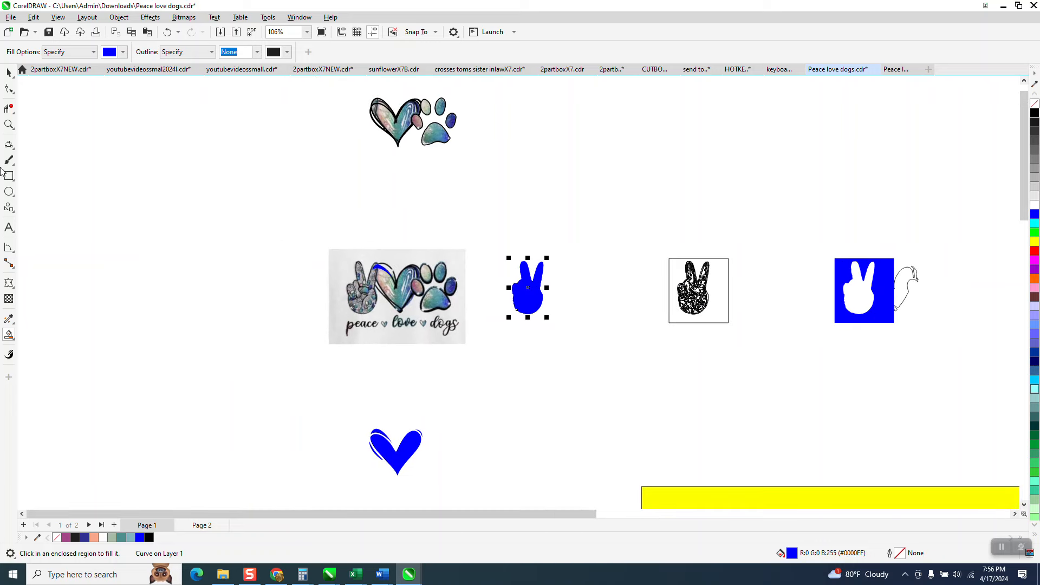
Delete the blue sliver lying over the heart on the source bitmap.
click(9, 124)
drag(360, 238, 495, 337)
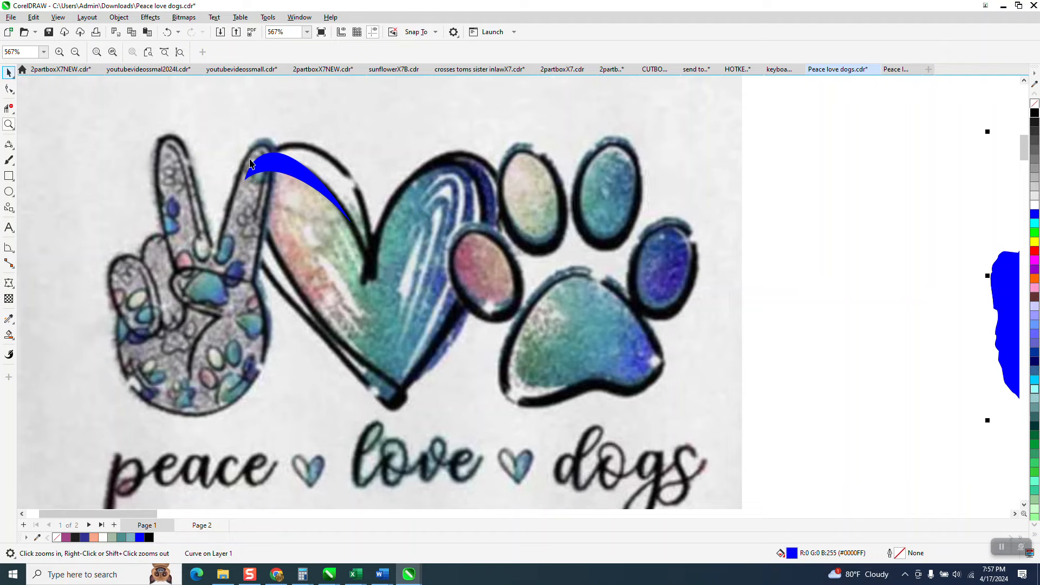
click(306, 176)
key(Delete)
Move the blue hand silhouette over the peace hand in the source bitmap.
scroll(388, 200, down, 2)
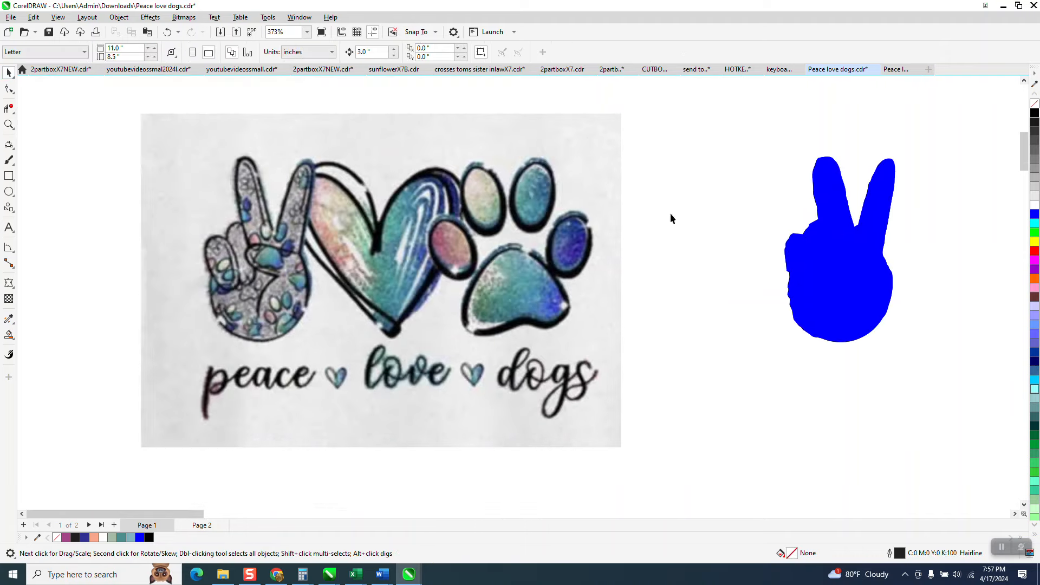
click(822, 259)
drag(821, 259, 243, 253)
scroll(327, 148, down, 2)
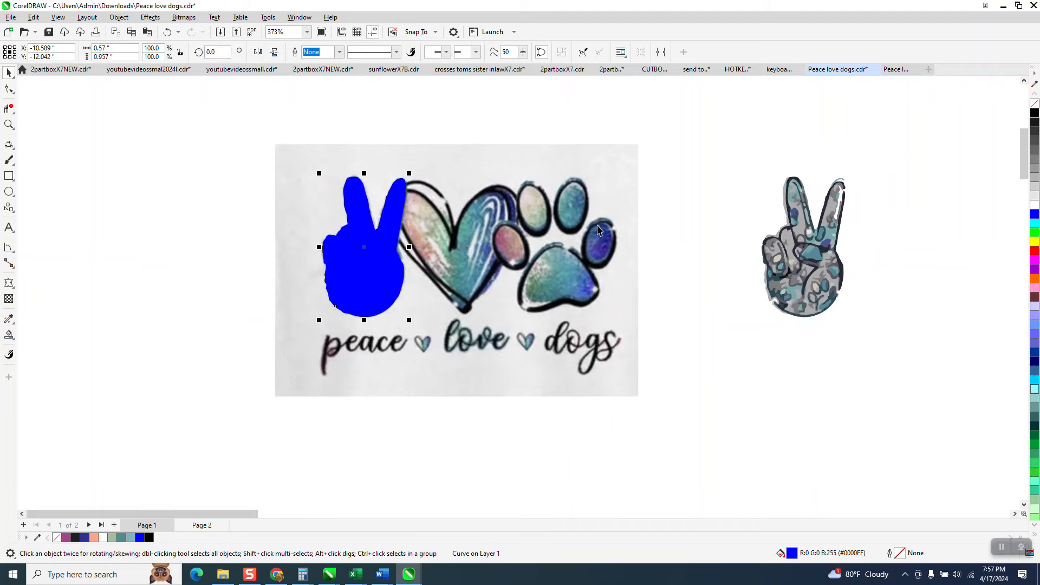
Intersect the source bitmap with the blue hand silhouette and move the resulting hand bitmap 3 in up beside the heart and paw.
drag(291, 133, 724, 406)
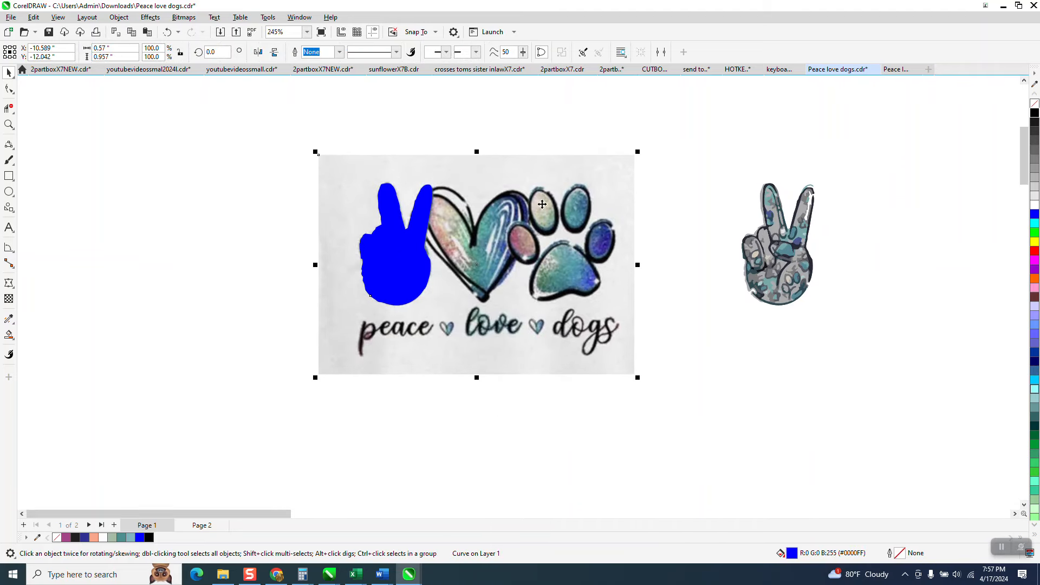
click(348, 53)
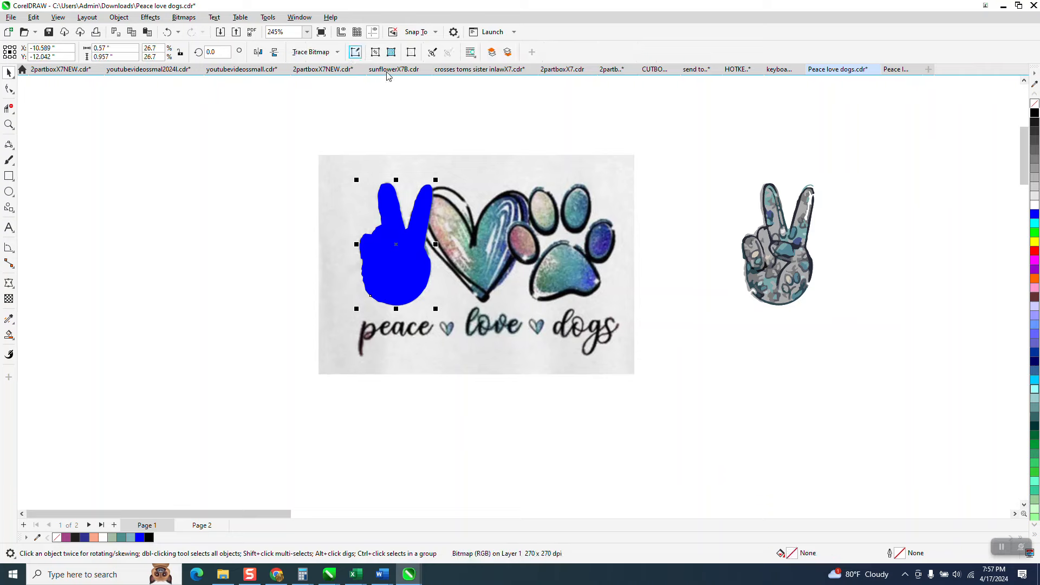
scroll(534, 284, down, 5)
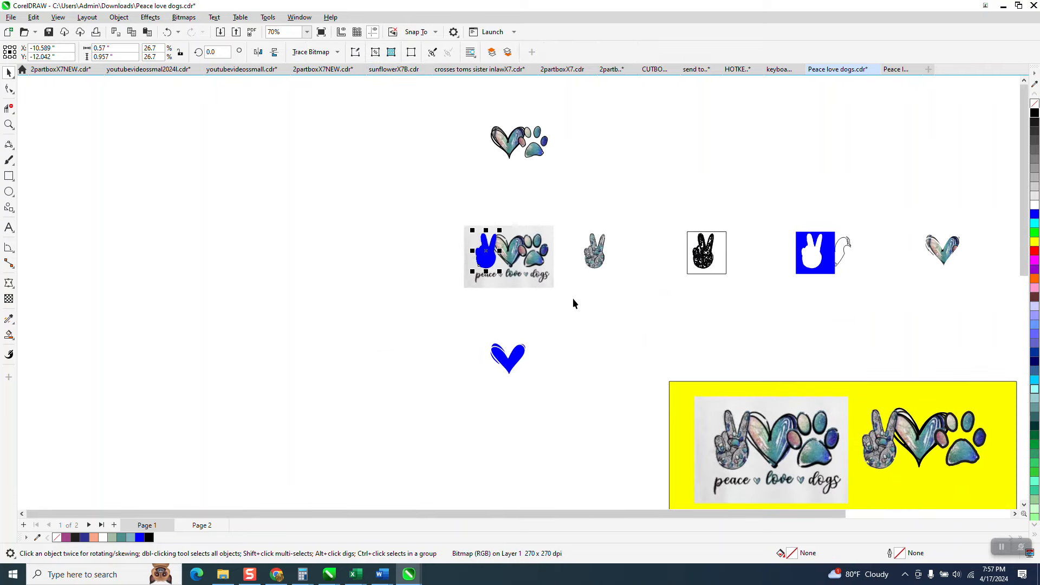
key(Up)
Move the blue hand silhouette off the source bitmap, about 1.76 in to the left.
click(9, 125)
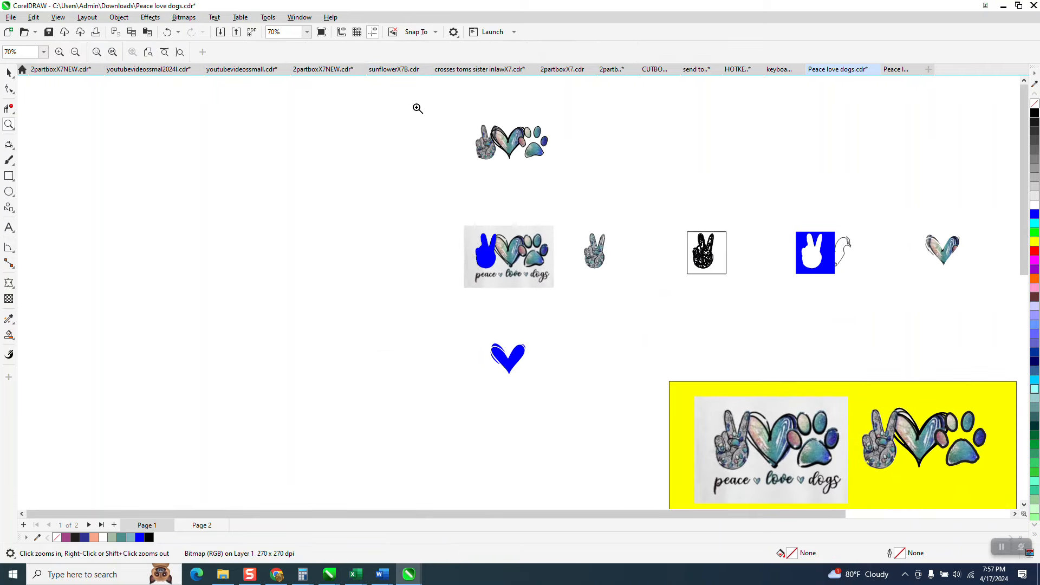
drag(418, 106, 661, 213)
scroll(584, 237, down, 3)
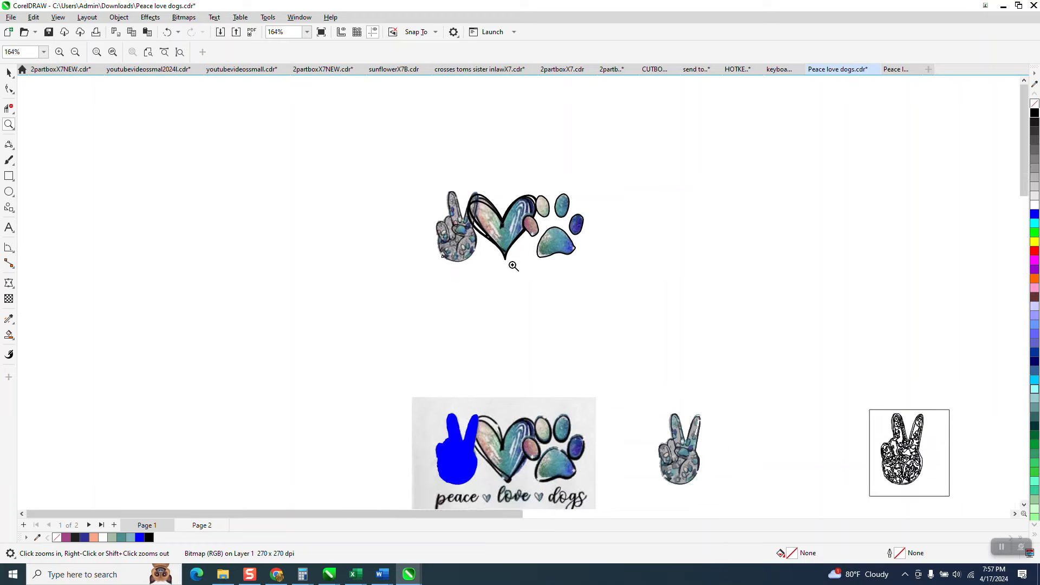
click(9, 72)
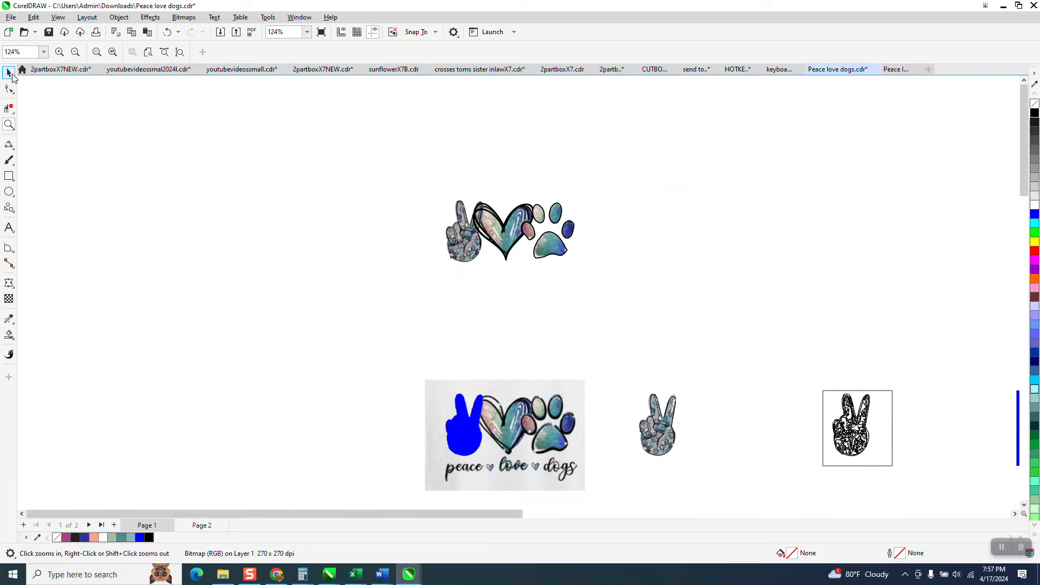
drag(468, 420, 354, 414)
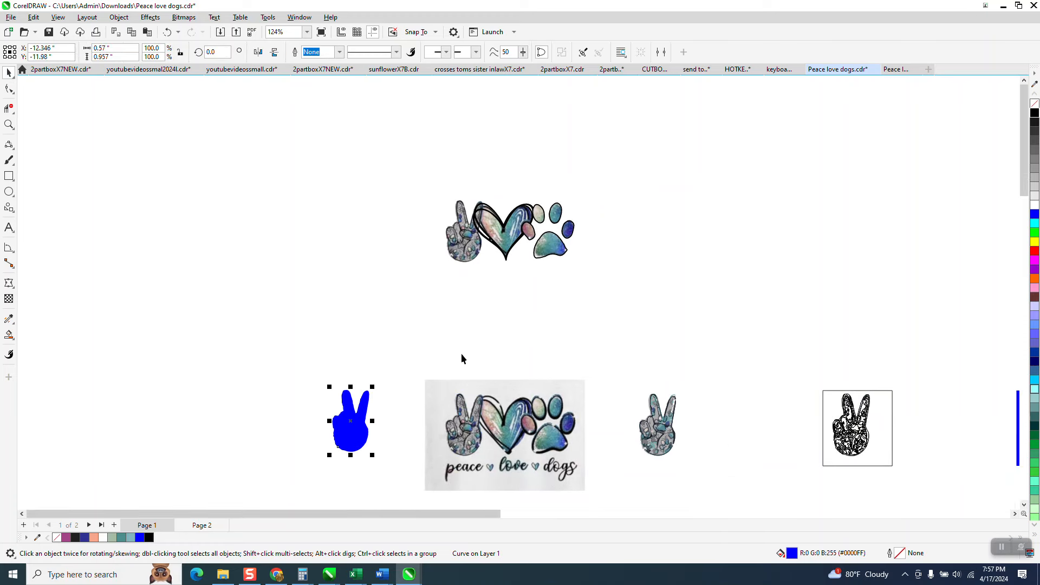
Bring the cut-out peace hand bitmap to the front of the page, over the outlined heart.
click(9, 124)
drag(429, 188, 629, 290)
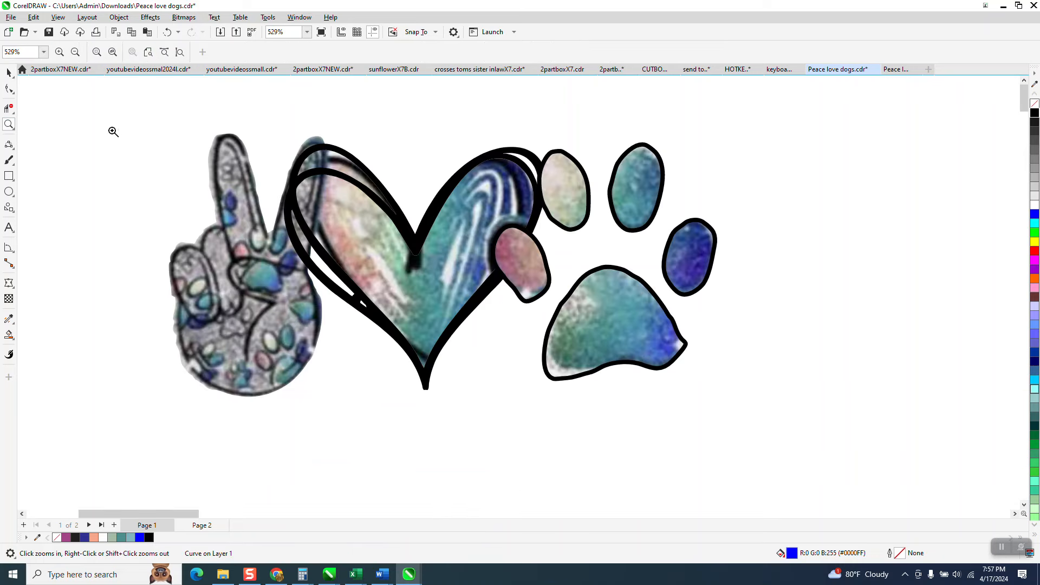
click(8, 72)
scroll(365, 219, down, 2)
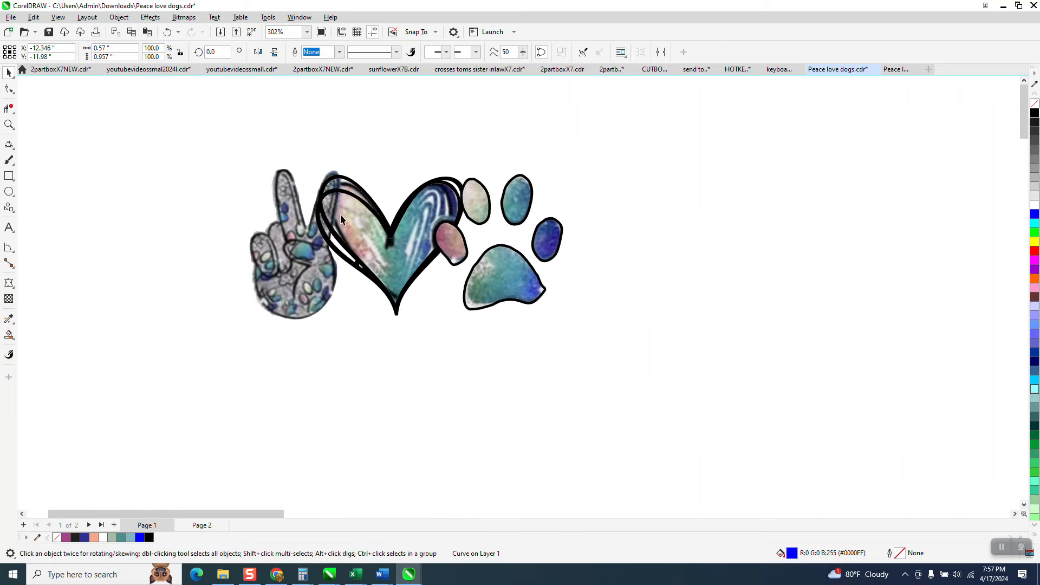
key(space)
click(293, 200)
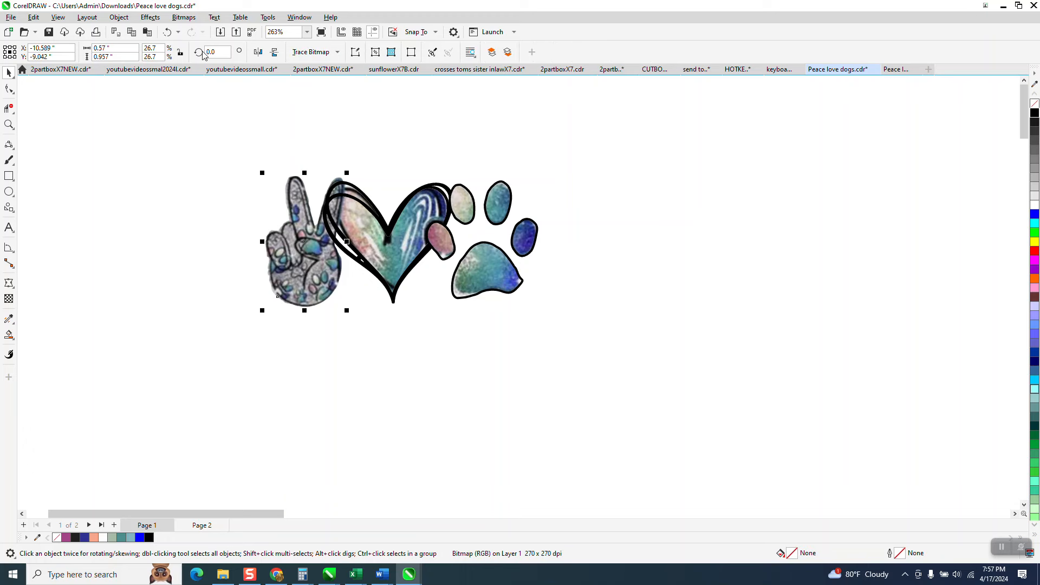
click(118, 17)
mouse_move(146, 191)
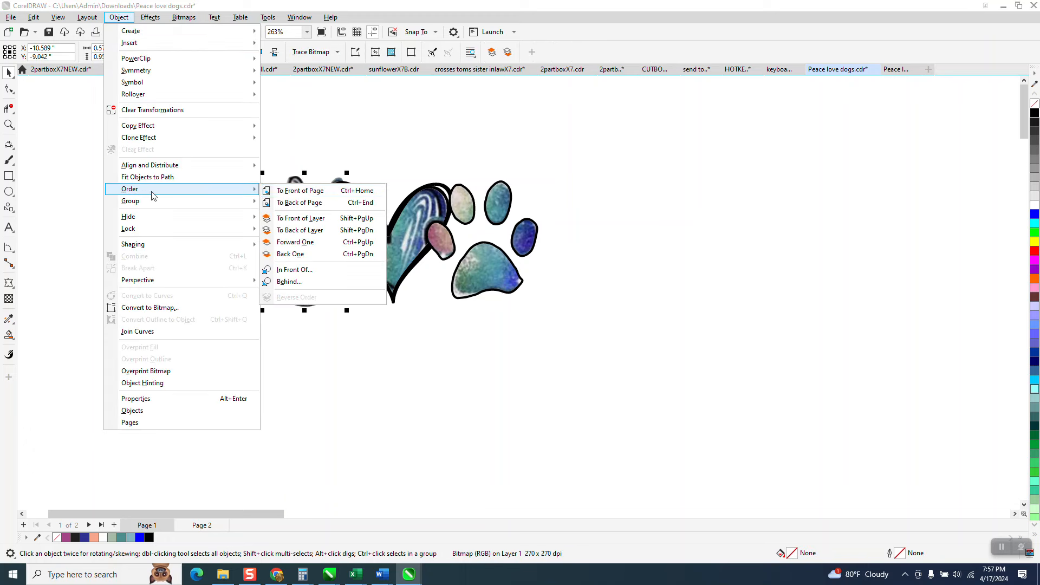
click(296, 193)
scroll(179, 186, down, 4)
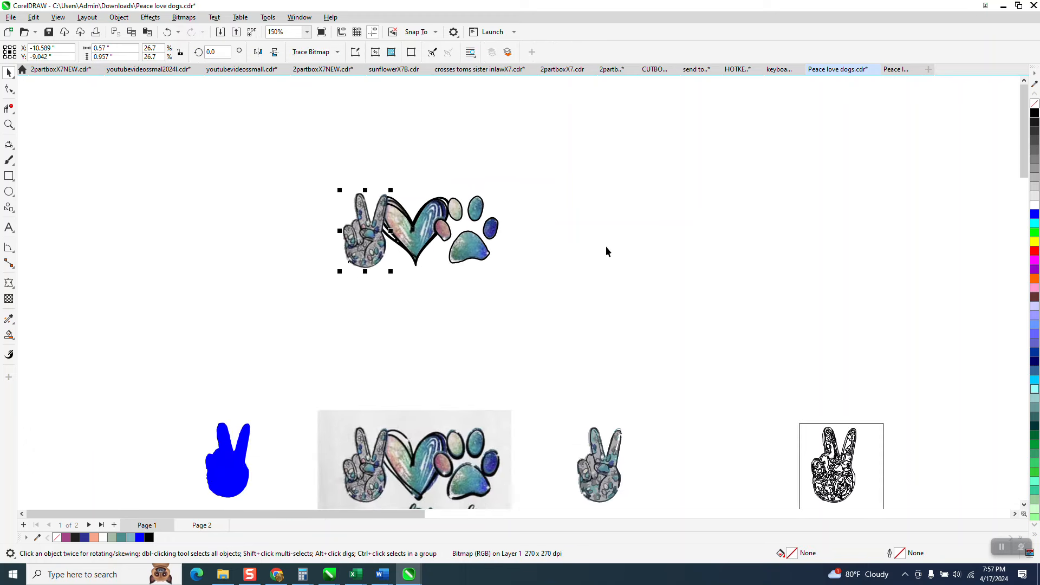
Move the cut-out hand bitmap 3 in right, clear of the heart, and draw a rectangle about 1.33 by 1.63 in around it.
key(Right)
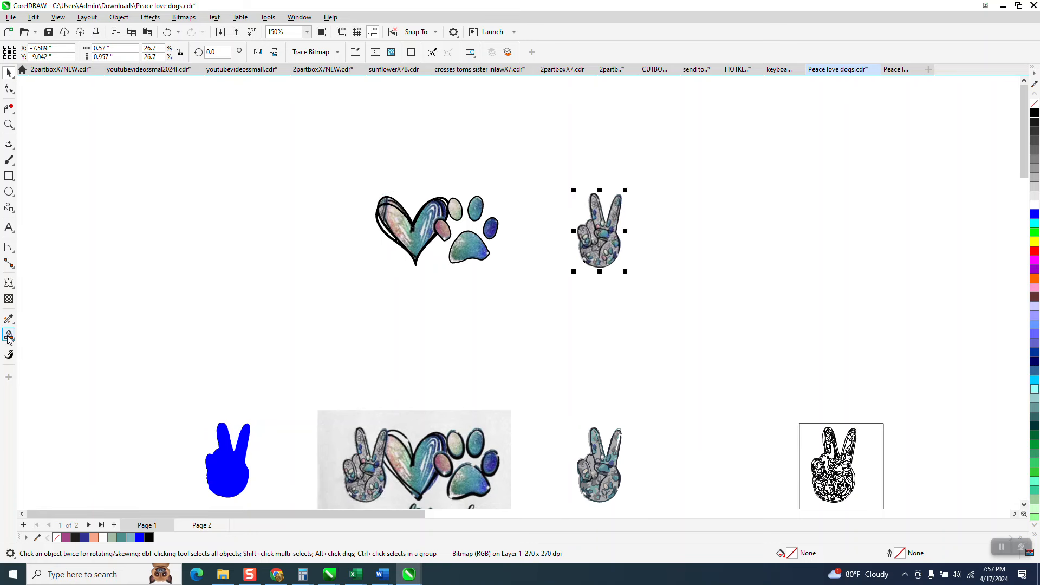
click(10, 179)
drag(551, 169, 655, 297)
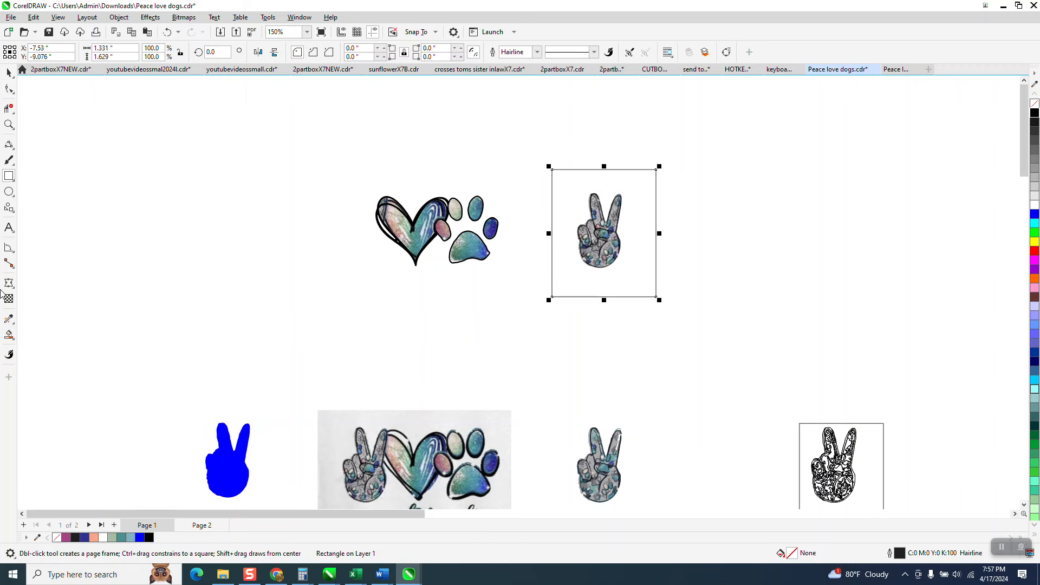
Smart-fill the area between the rectangle and the hand with blue and move the resulting shape 3 in right.
click(9, 335)
click(610, 286)
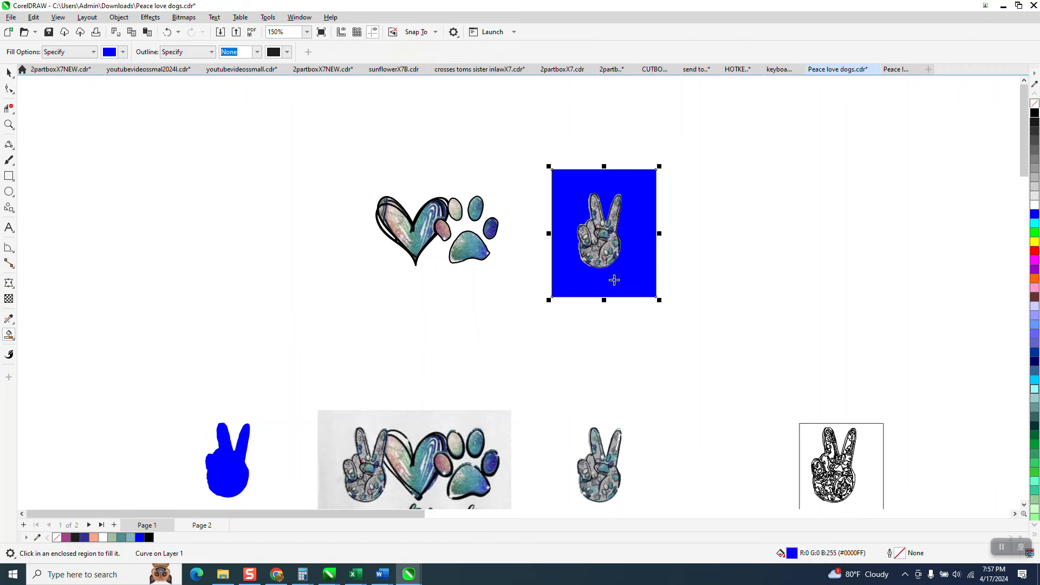
key(Right)
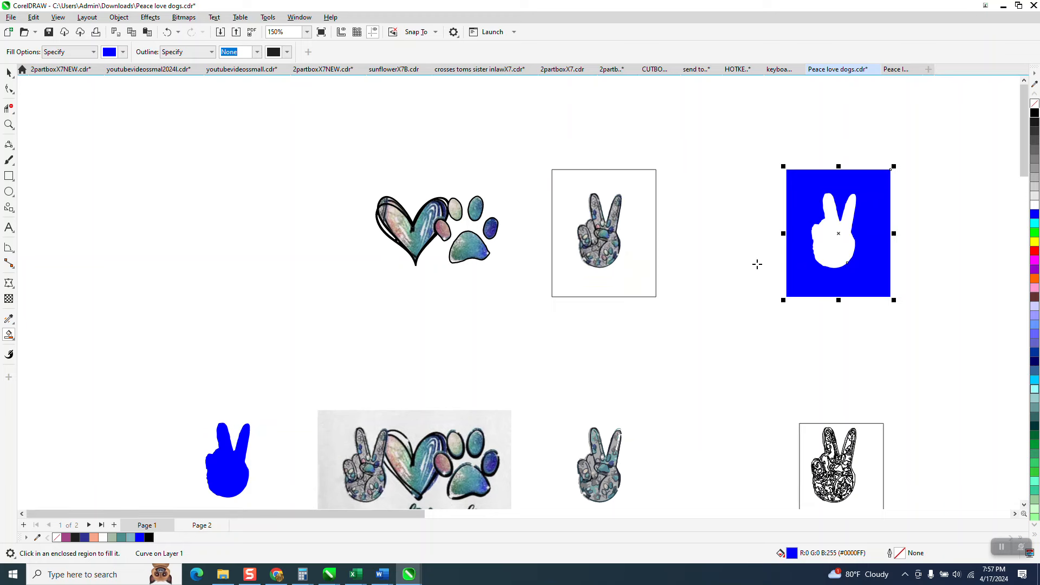
Smart-fill the hand-shaped opening in the blue rectangle with blue and shift the resulting silhouette 3 in down.
click(845, 252)
key(Down)
key(Delete)
key(ctrl+z)
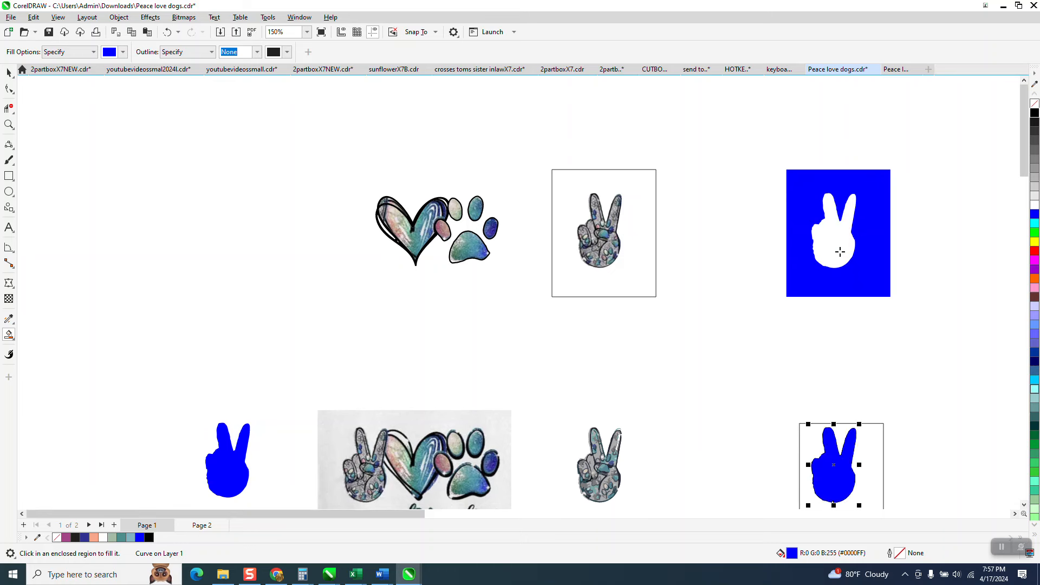
Move the new blue hand silhouette to the empty area, level with the heart and 3 in left of the hand's intended place.
key(Left)
key(Up)
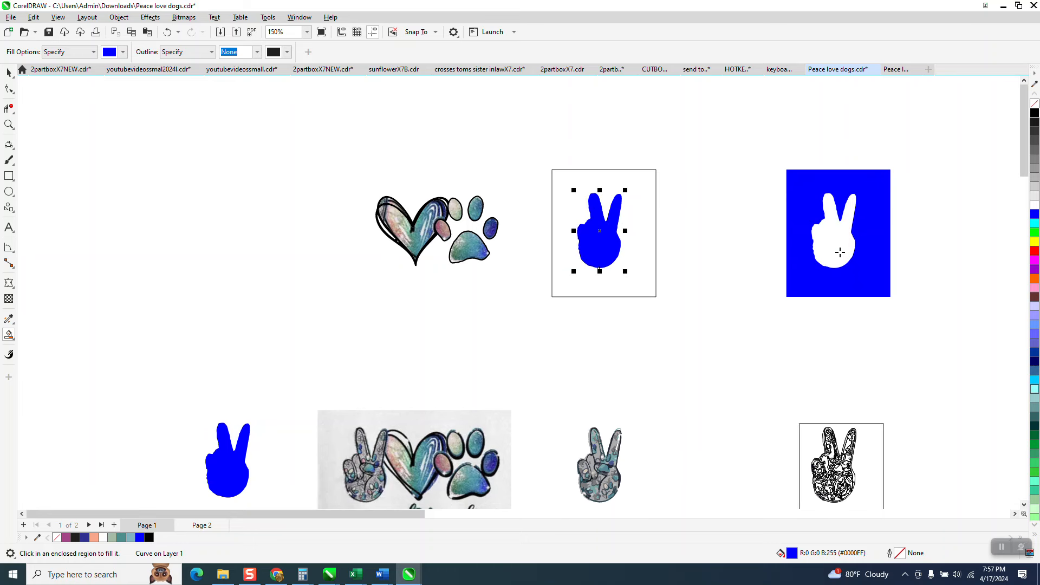
key(Delete)
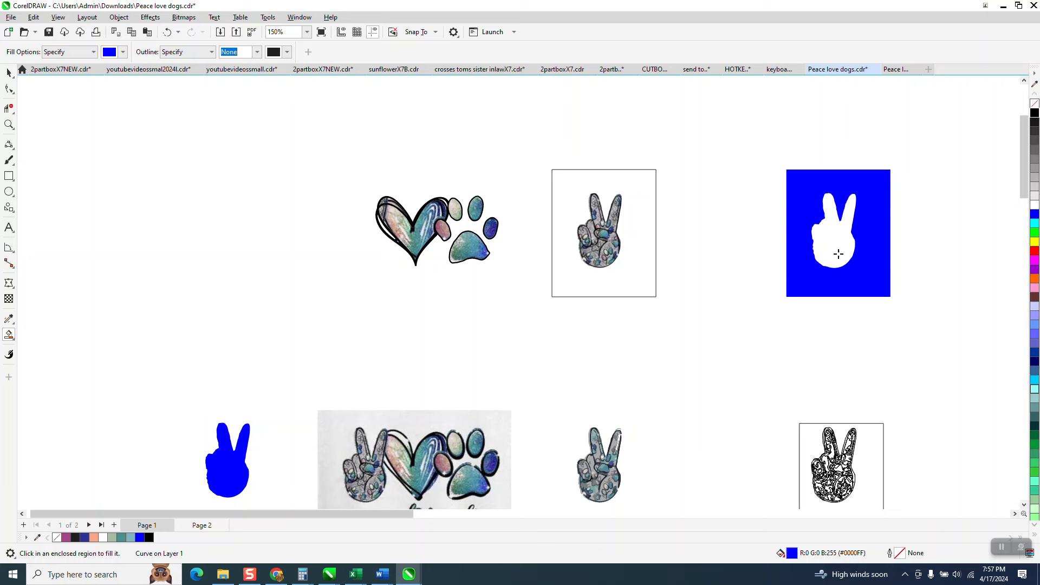
scroll(770, 278, down, 3)
key(Down)
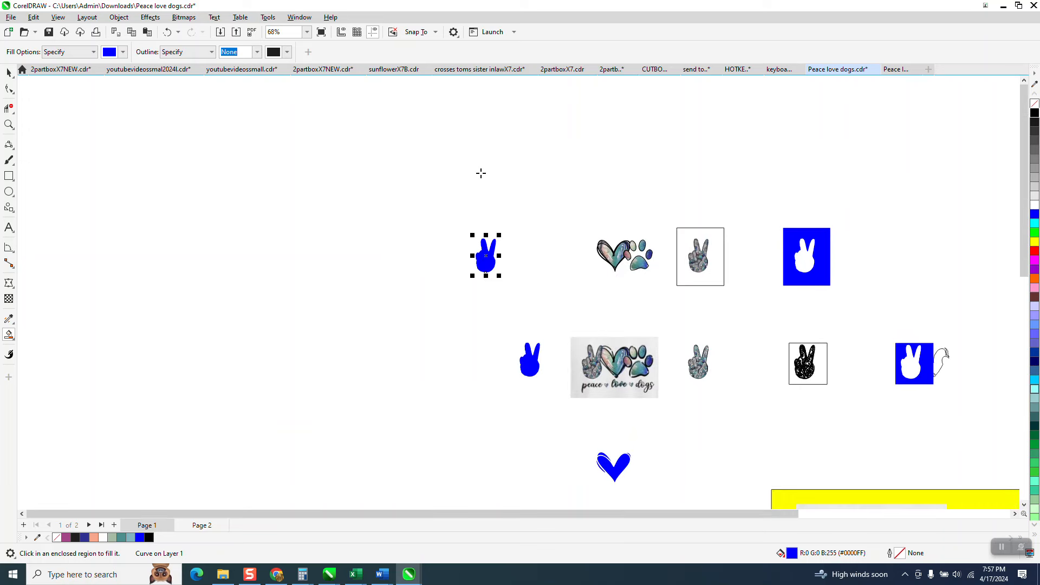
key(Right)
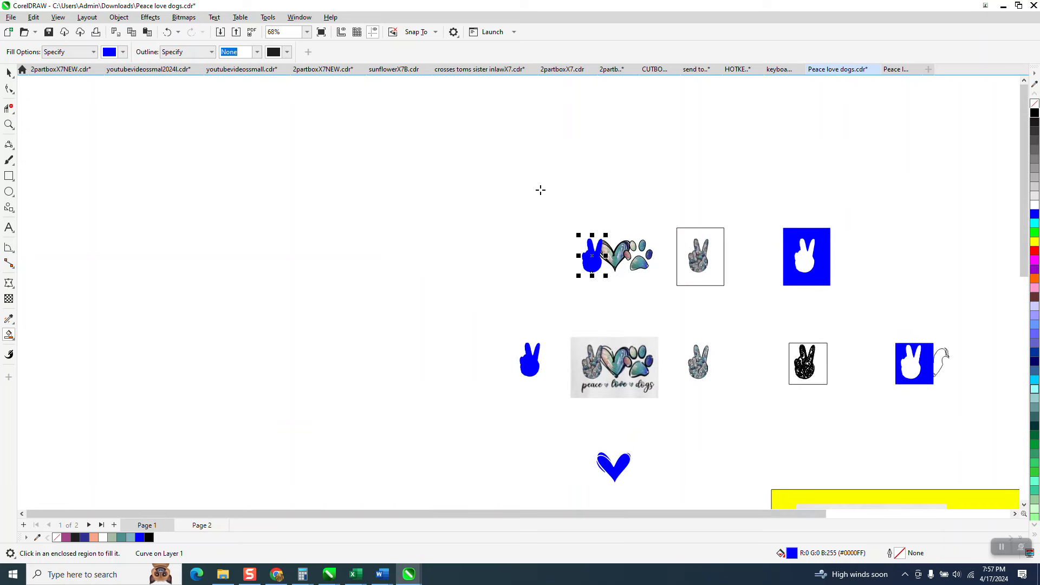
key(Left)
Remove the blue fill from the hand silhouette and give it a black outline 0.015625 in wide.
click(9, 124)
drag(444, 221, 531, 286)
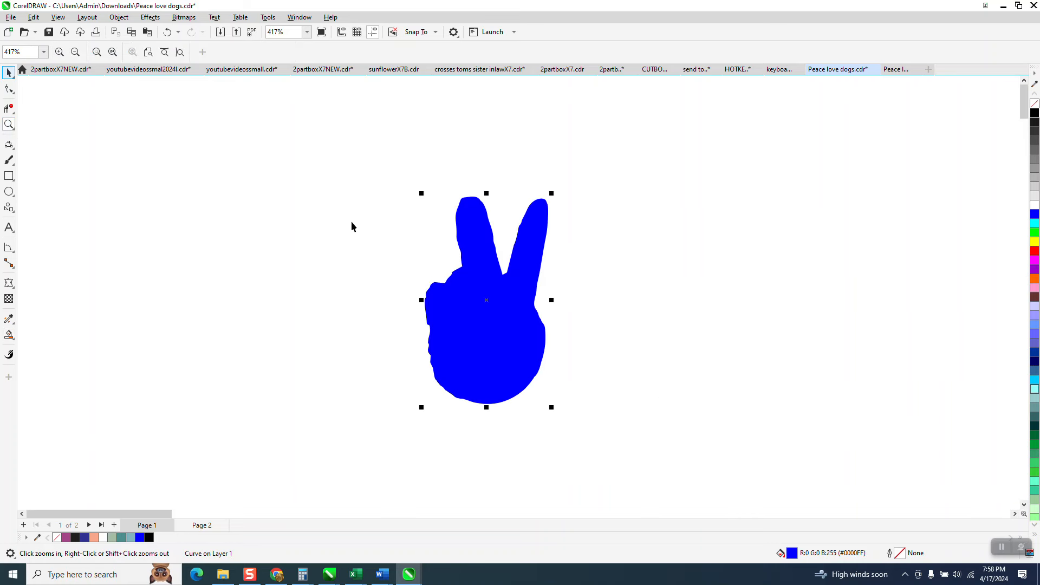
key(space)
click(1034, 104)
right_click(1034, 113)
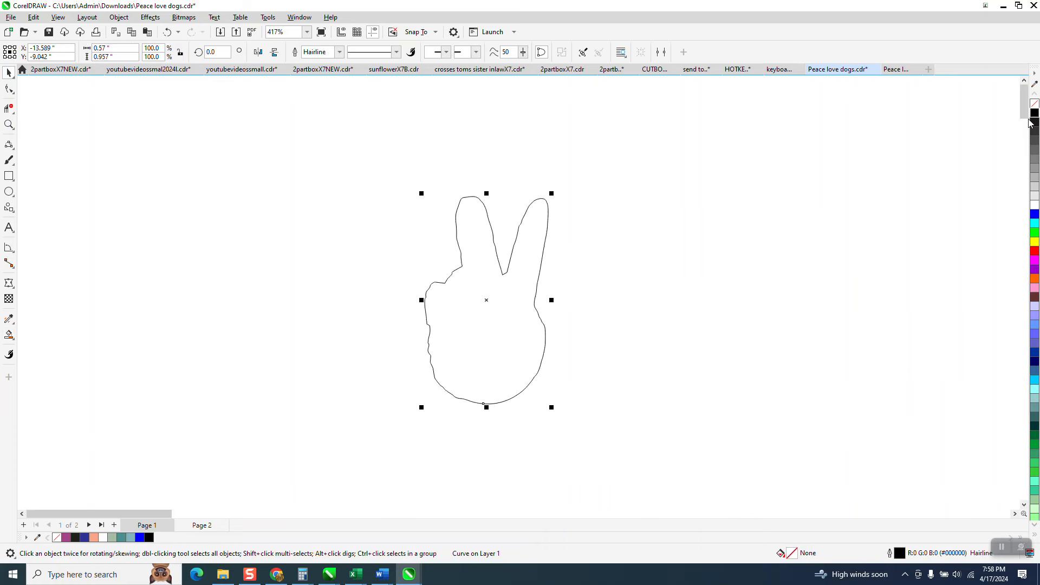
click(339, 51)
click(318, 104)
scroll(325, 105, down, 2)
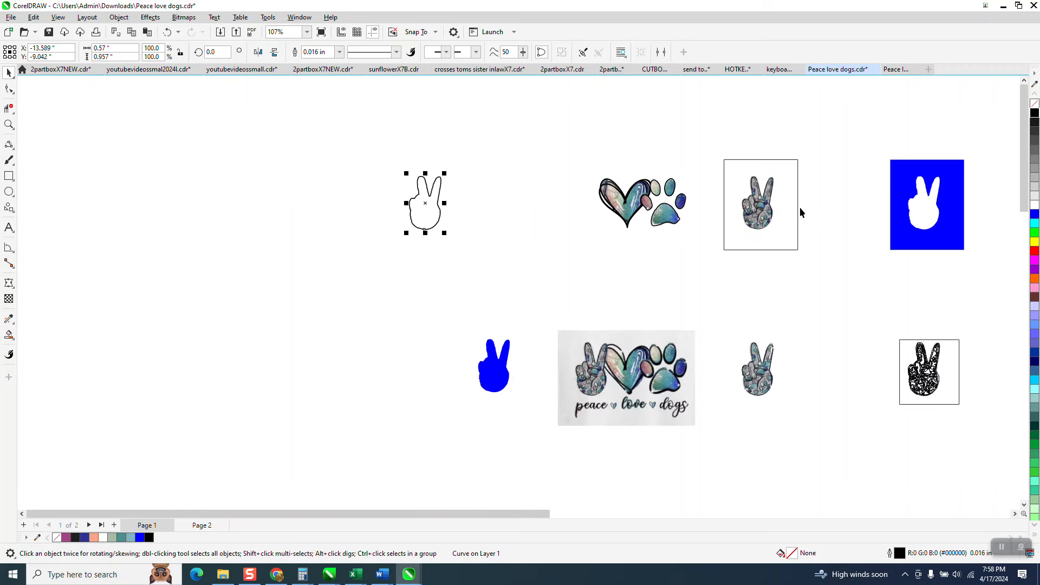
Delete the rectangle around the cut-out hand bitmap and move the bitmap 3 in left, back beside the heart.
click(766, 212)
key(Delete)
click(769, 210)
key(Left)
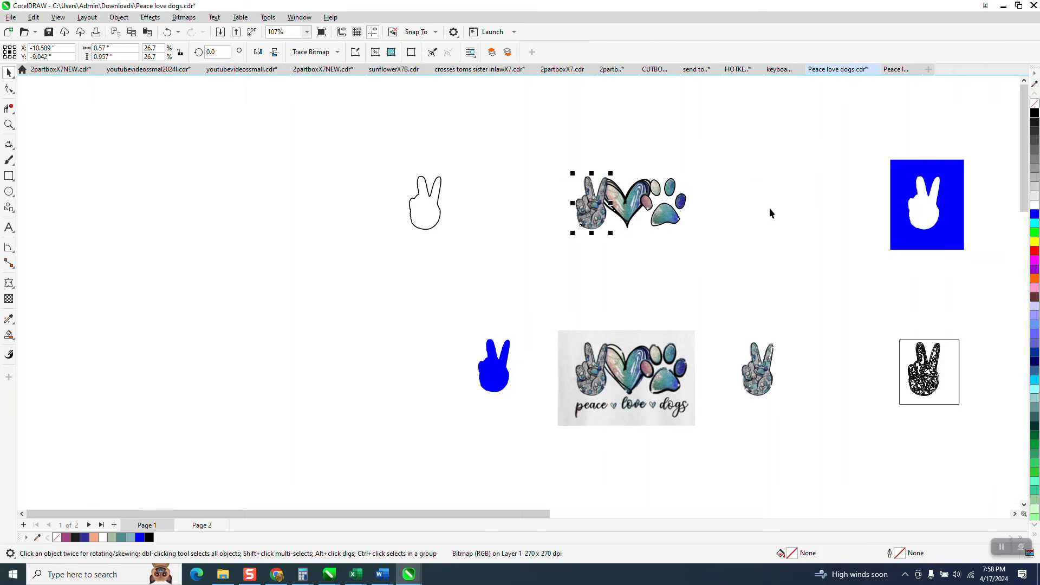
Move the black hand outline 3 in right so it sits over the hand bitmap beside the heart.
click(436, 216)
scroll(437, 215, down, 1)
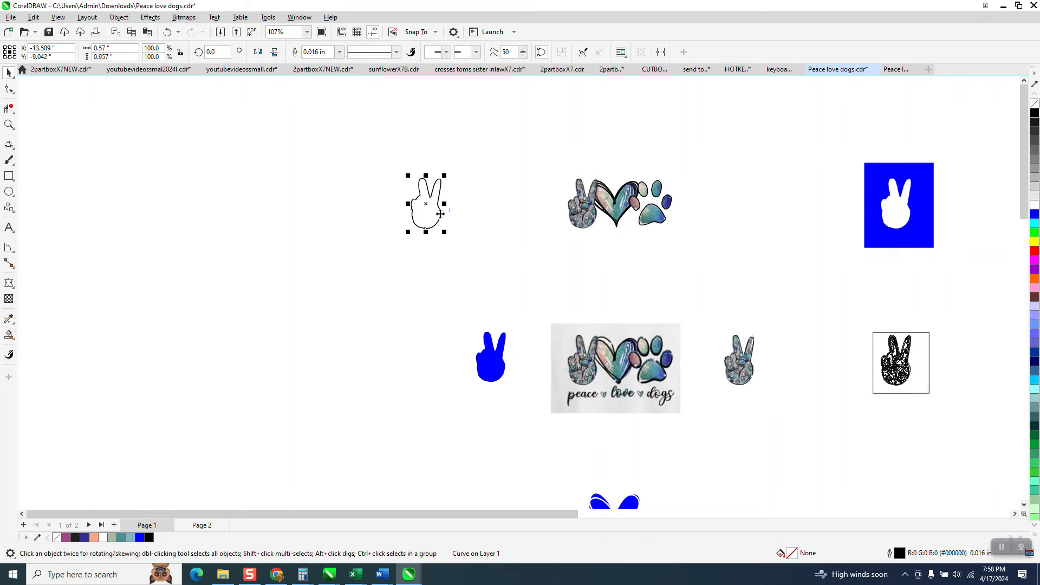
key(Down)
scroll(437, 215, down, 1)
key(Up)
key(Right)
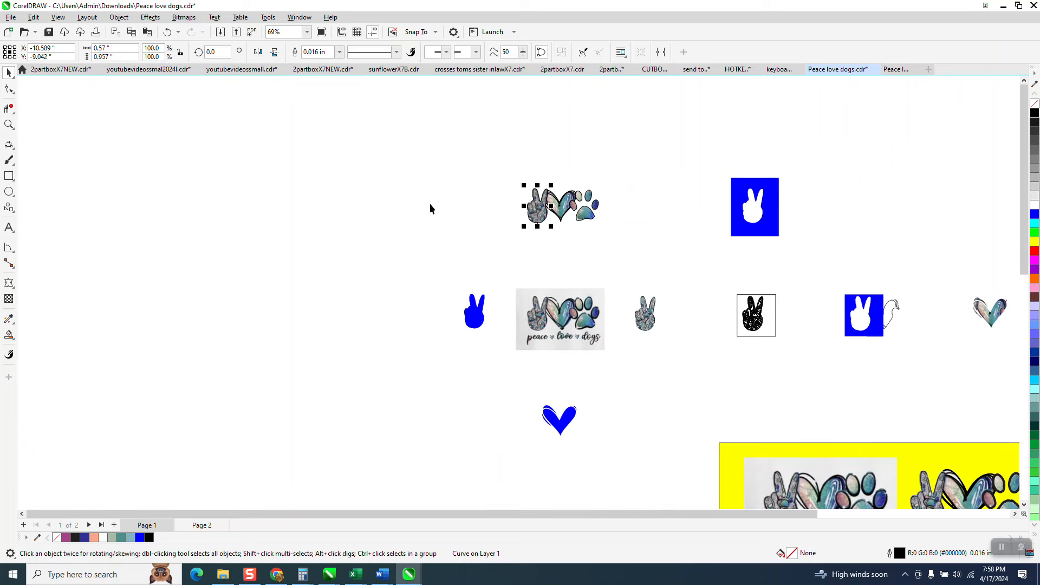
Set the width of the black outline around the peace hand to 0.028 in.
click(10, 125)
drag(485, 159, 600, 246)
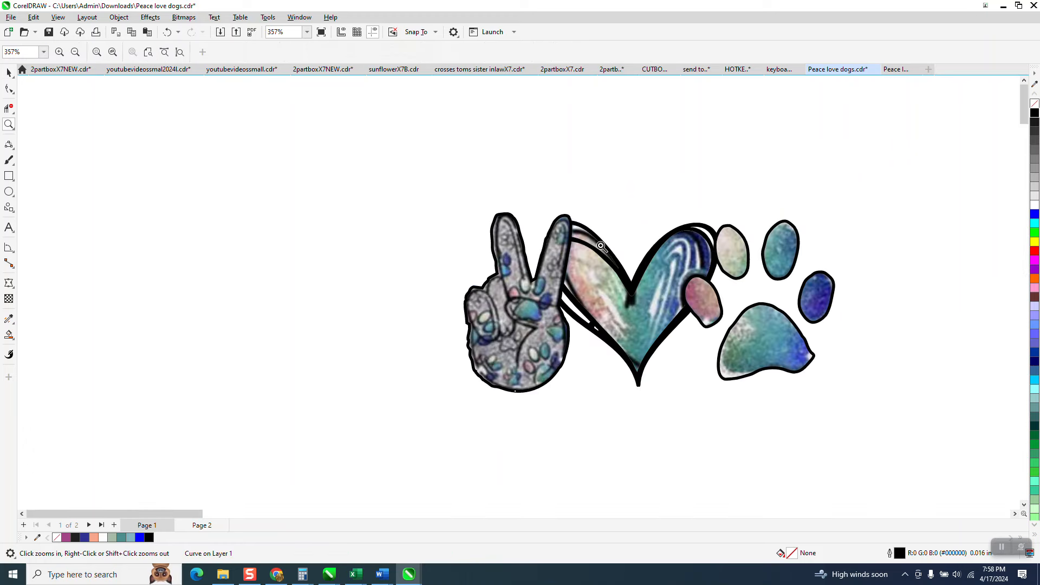
click(10, 72)
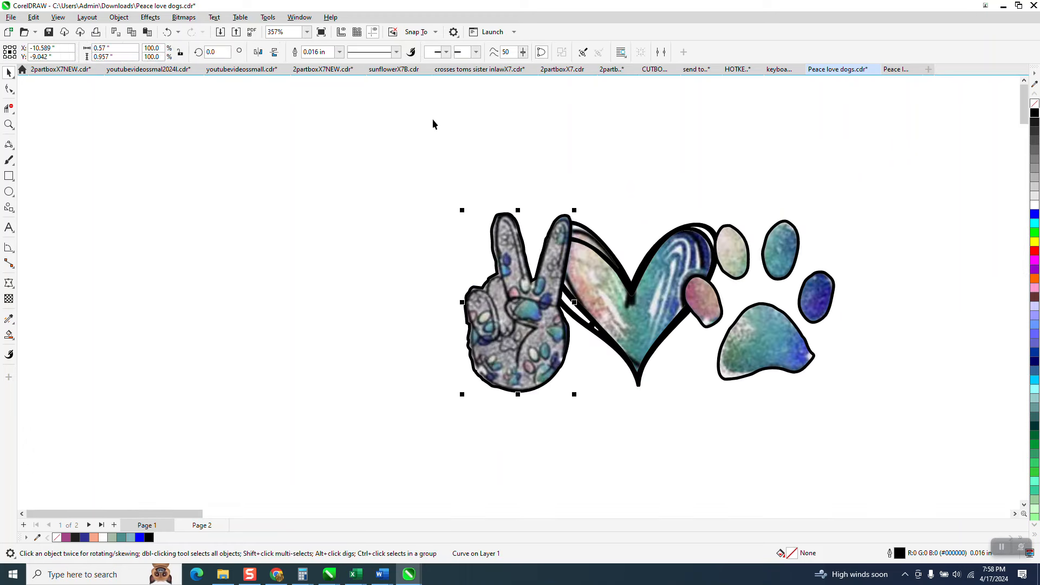
click(339, 52)
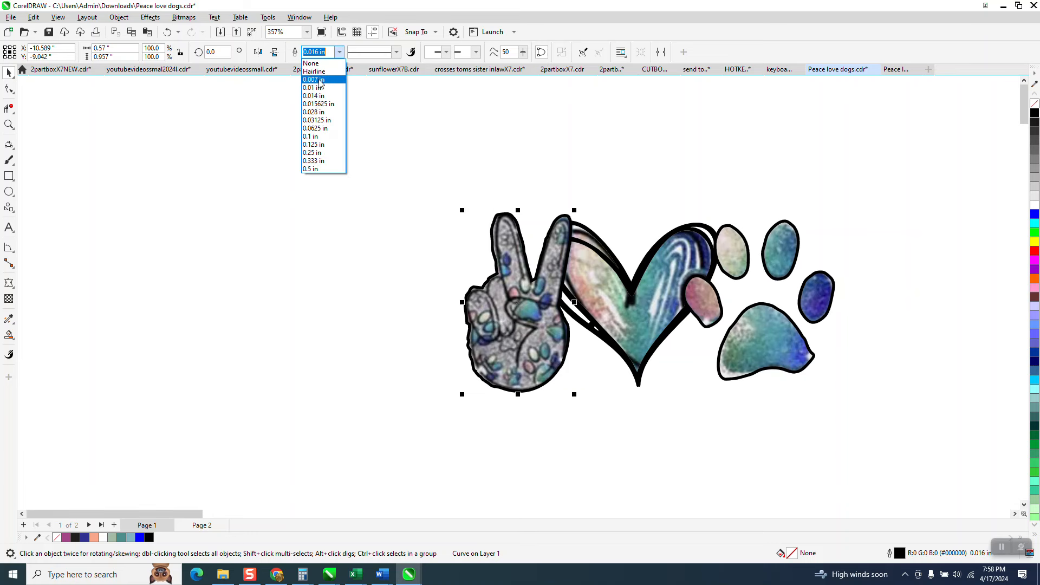
click(321, 115)
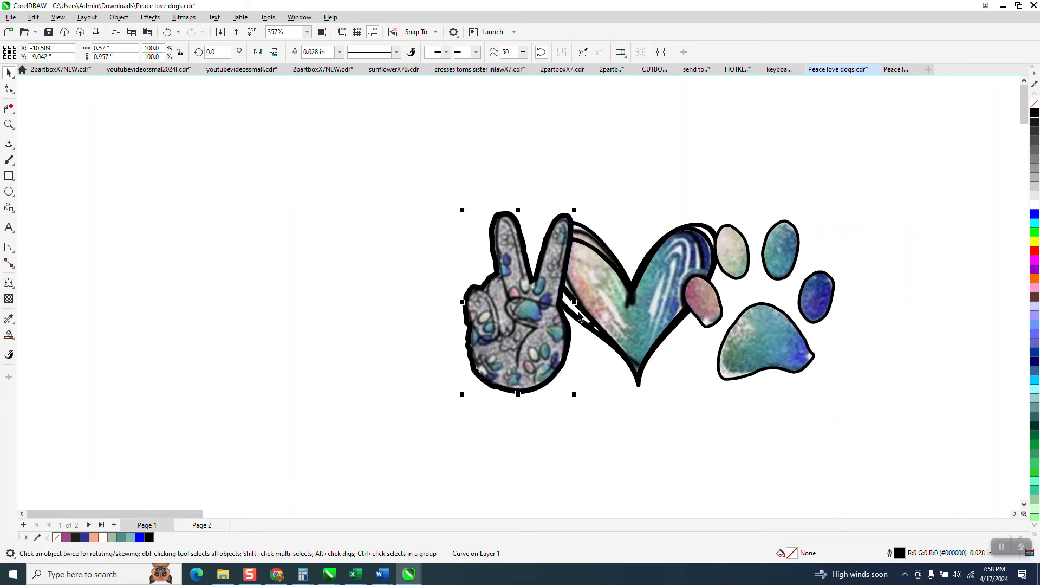
scroll(427, 237, down, 5)
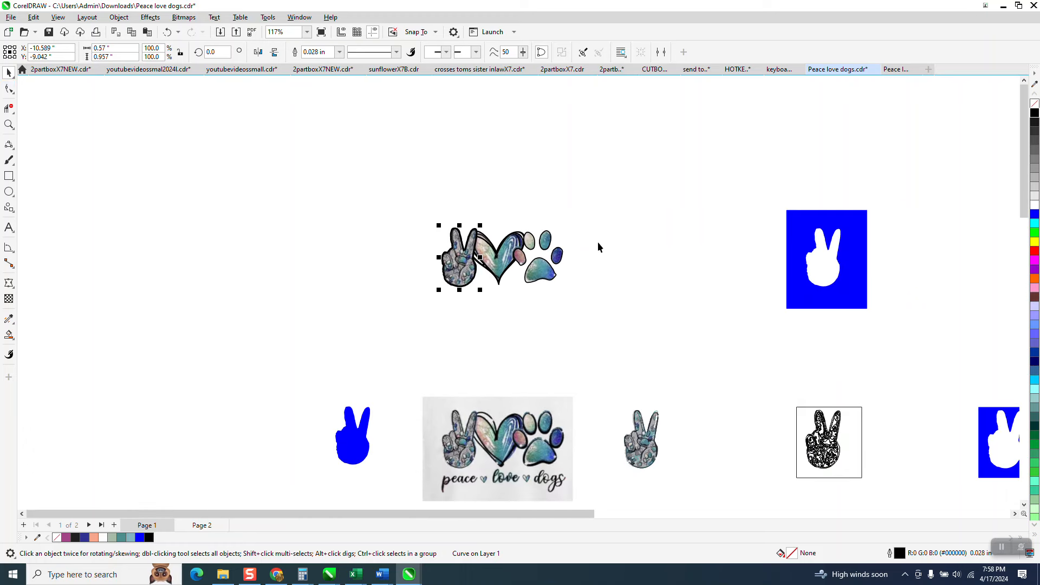
scroll(610, 239, down, 1)
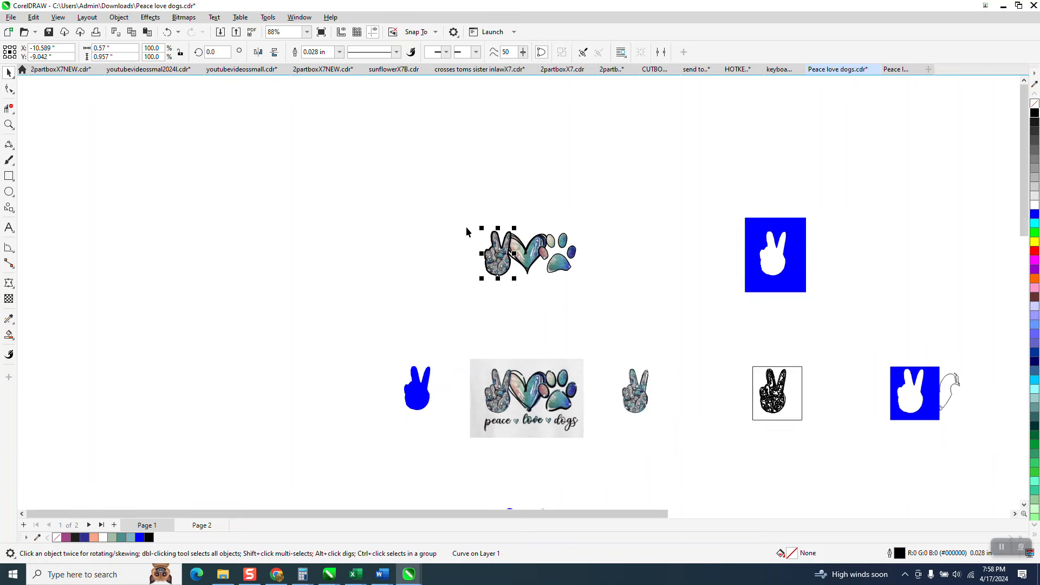
Move the rebuilt hand, heart and paw together down to just above the source bitmap.
drag(616, 310, 618, 310)
drag(526, 257, 517, 333)
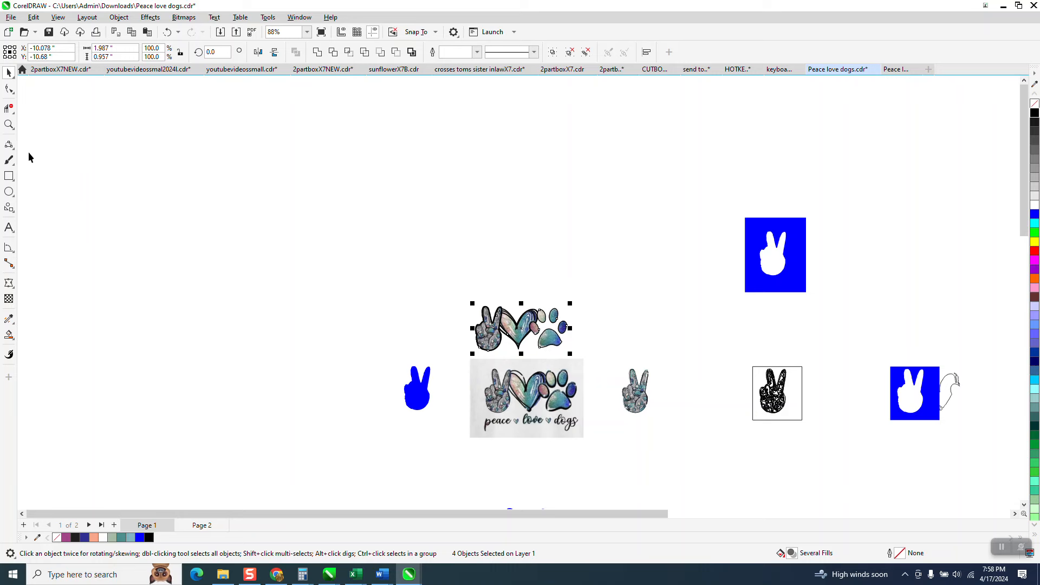
Examine the rebuilt artwork's outlines up close and compare it with the source bitmap and the earlier version on the yellow background.
click(9, 124)
drag(587, 442, 617, 459)
drag(375, 156, 449, 221)
scroll(484, 255, down, 1)
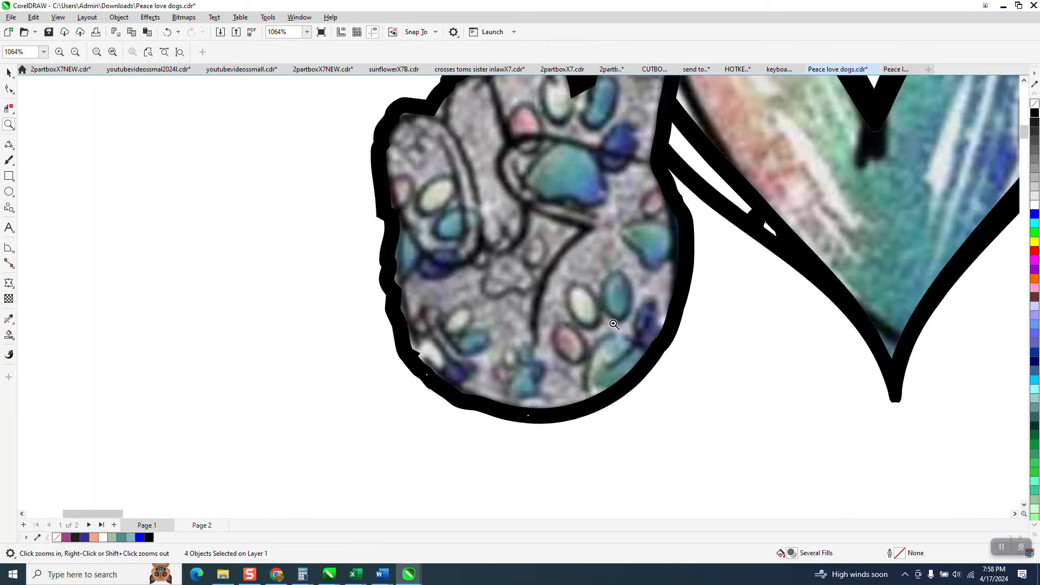
scroll(595, 270, down, 3)
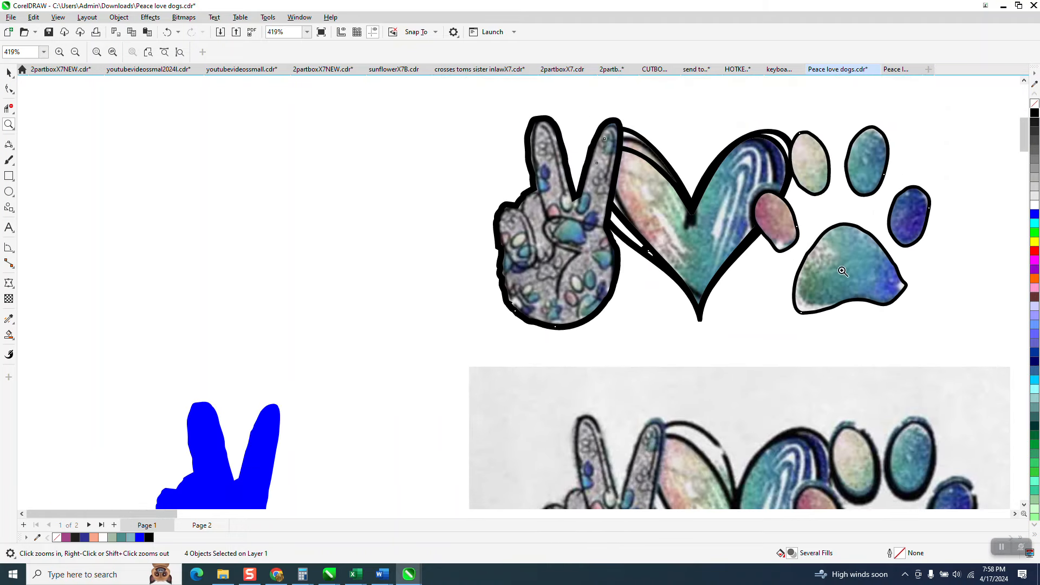
scroll(774, 236, down, 3)
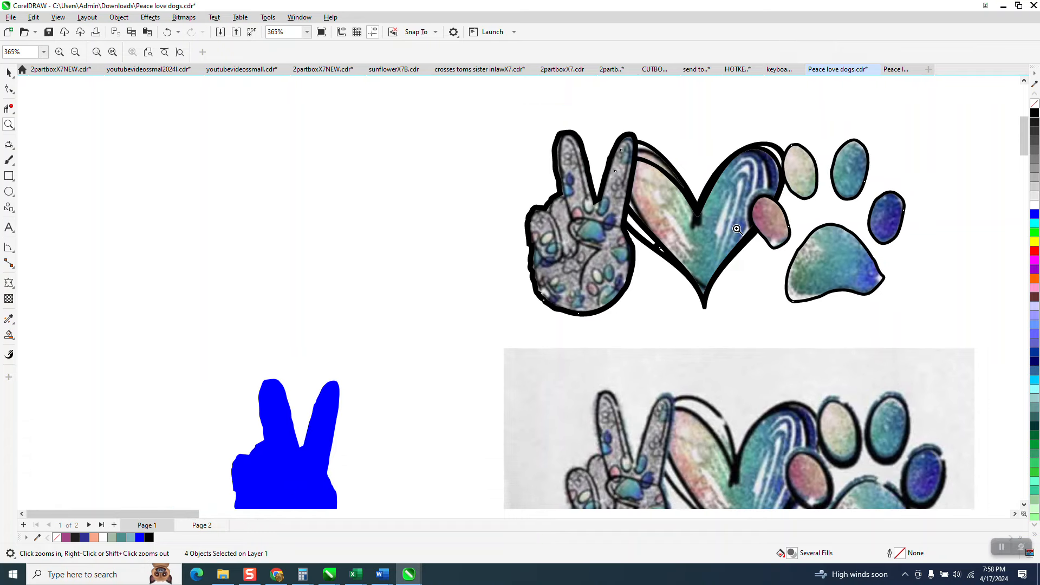
drag(548, 145, 894, 308)
scroll(613, 224, down, 13)
scroll(637, 210, down, 10)
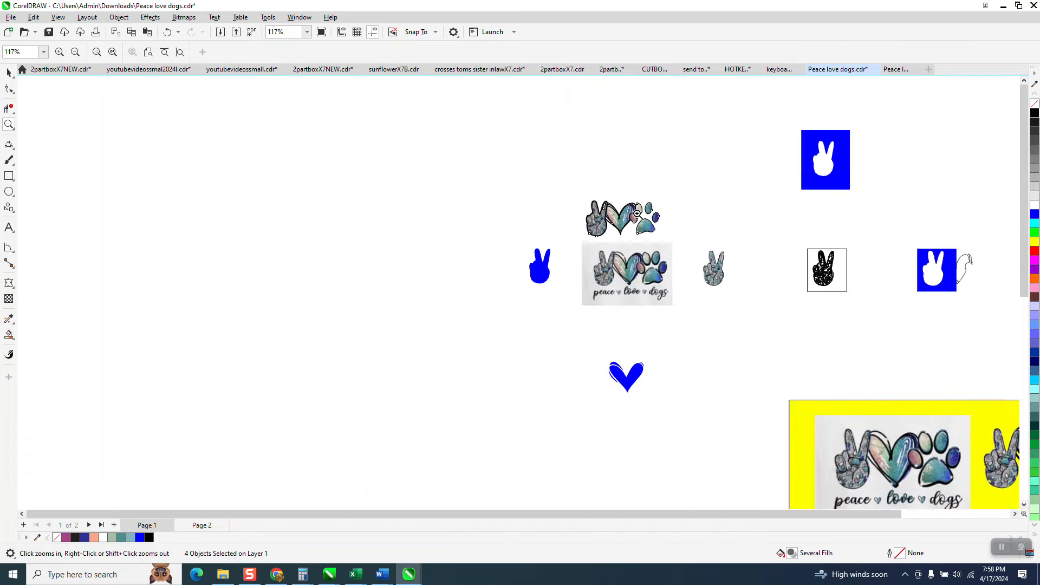
drag(1038, 461, 1037, 457)
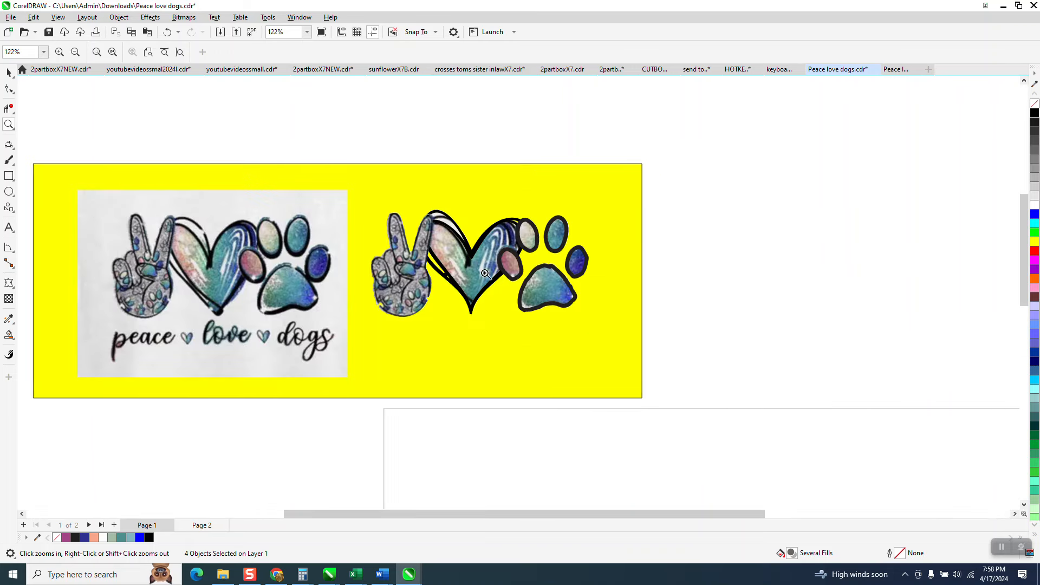
scroll(480, 261, down, 1)
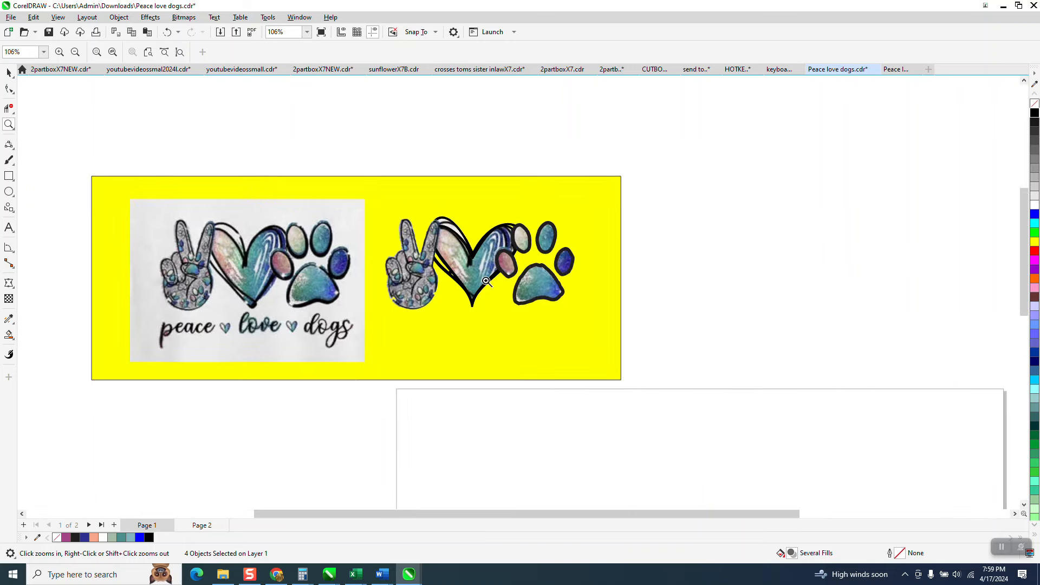
Delete the large source bitmap copy and the yellow background rectangle behind the earlier version.
click(8, 72)
drag(115, 165, 380, 356)
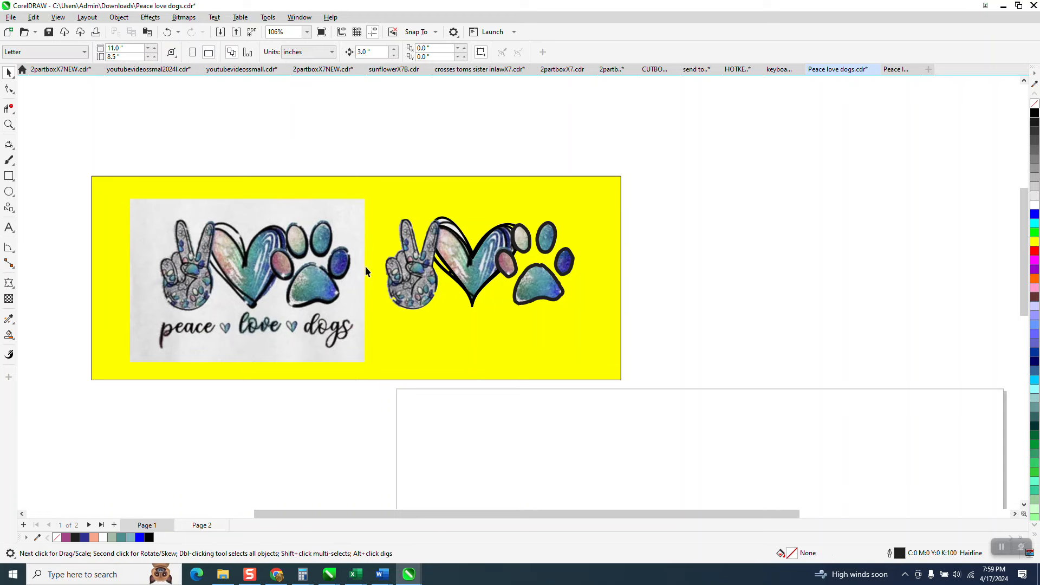
click(351, 261)
key(Delete)
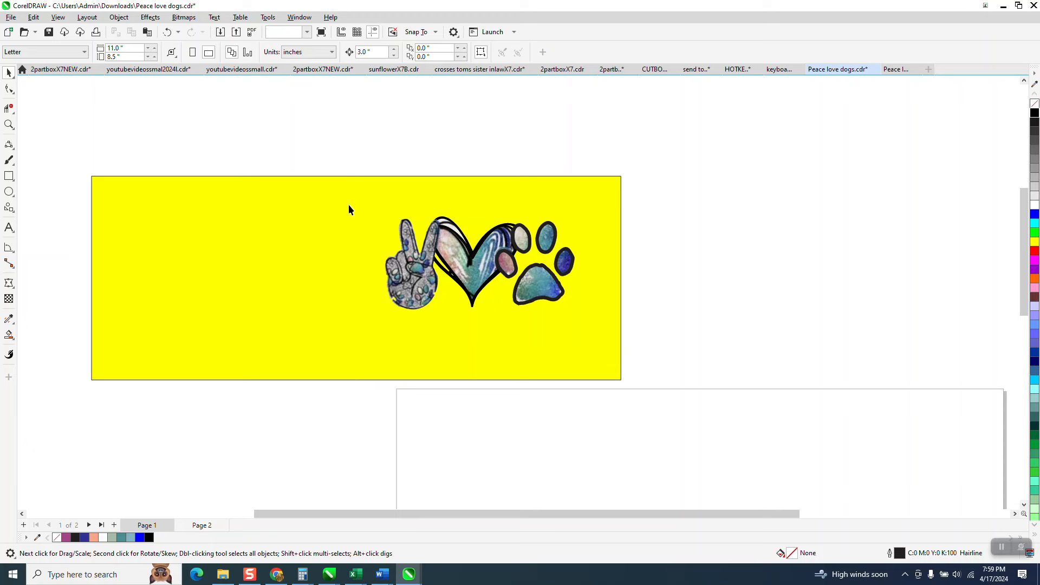
click(349, 204)
key(Delete)
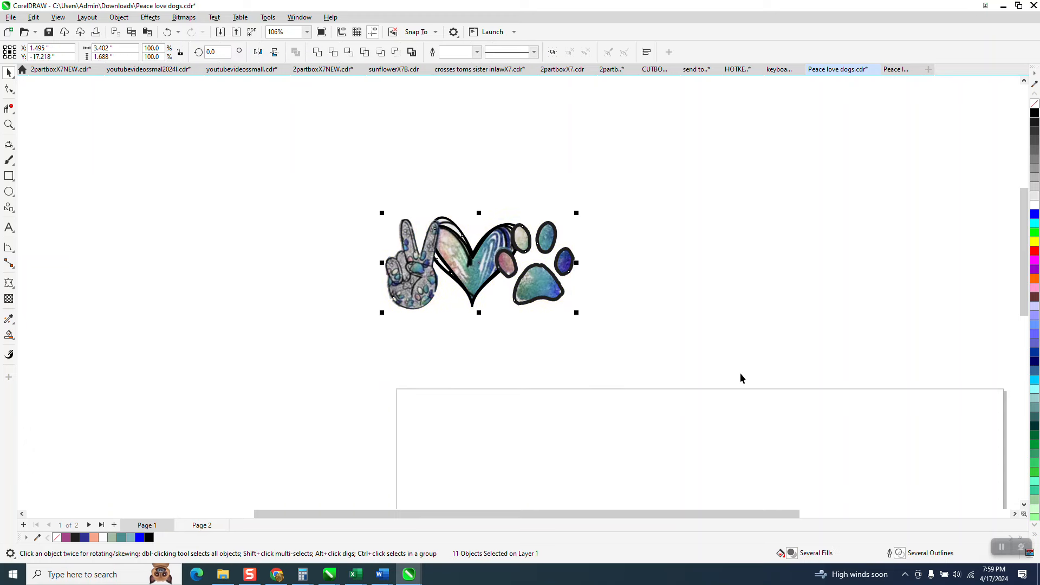
Move the earlier version of the hand, heart and paw artwork into the upper-left corner of the page.
scroll(450, 177, down, 3)
drag(471, 234, 612, 407)
scroll(442, 282, down, 3)
Move the newly rebuilt artwork beside the page's left edge and delete the tiny stray objects on the page.
key(Delete)
drag(330, 184, 494, 343)
click(515, 338)
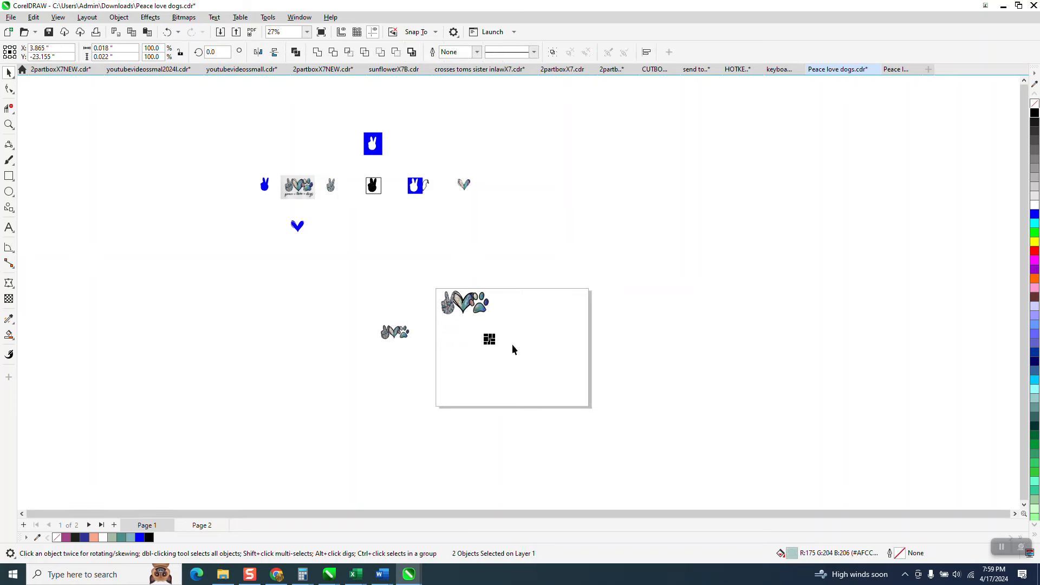
click(420, 322)
Group the four objects of the rebuilt hand, heart and paw artwork beside the page.
drag(374, 312, 426, 349)
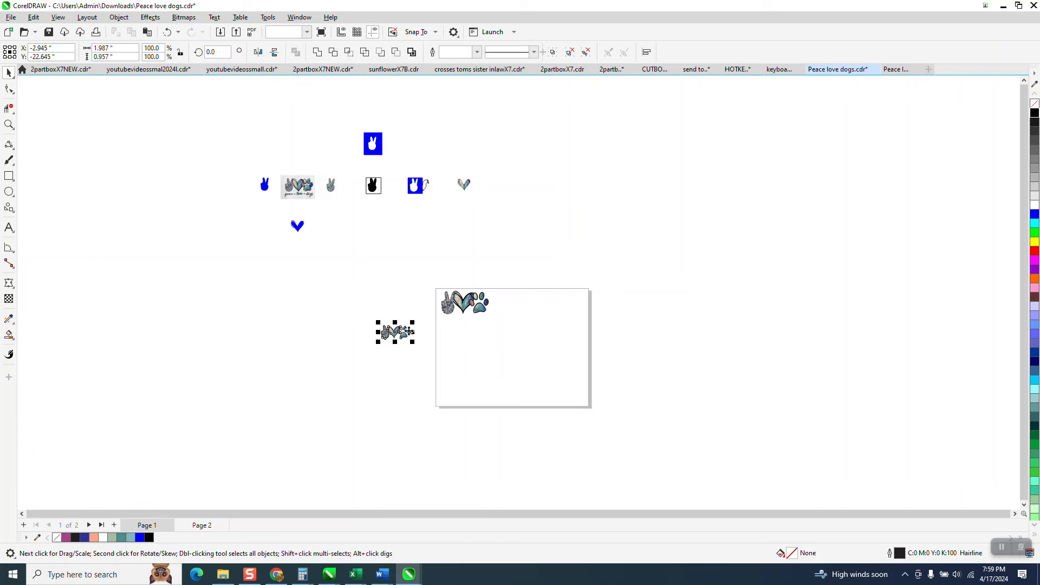
click(119, 17)
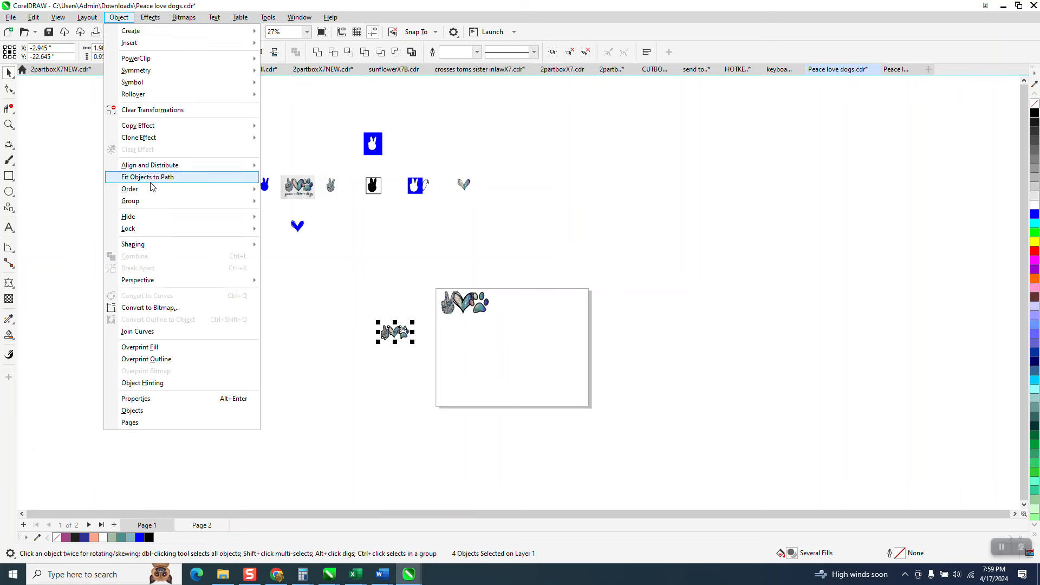
mouse_move(153, 204)
click(276, 205)
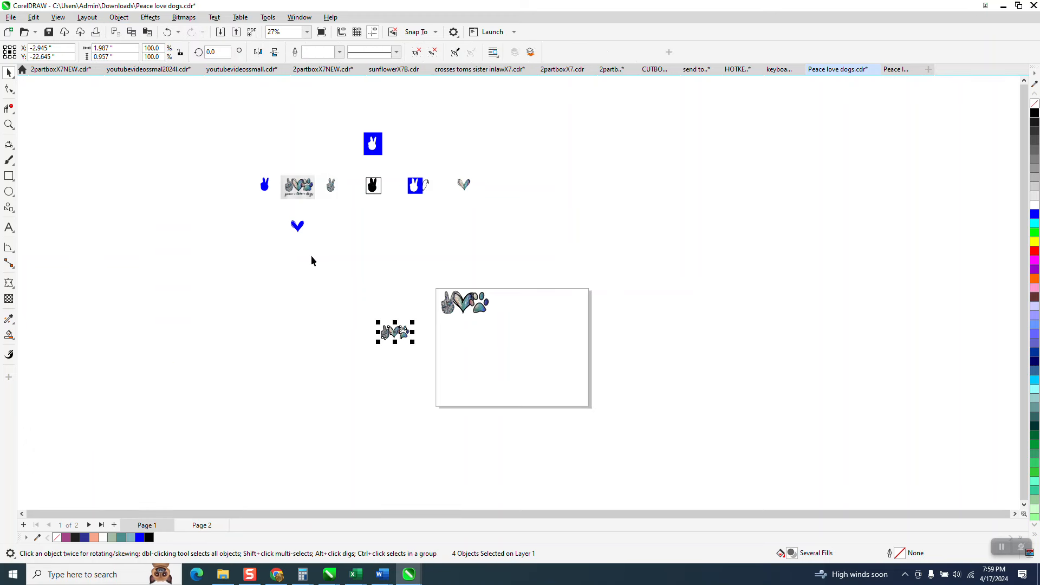
Enlarge the rebuilt artwork to about the earlier version's size and place it directly beneath that version on the page.
click(408, 340)
click(404, 334)
drag(413, 345, 461, 331)
Delete all the leftover working pieces lying outside the page above the artwork.
drag(509, 270, 509, 269)
key(Delete)
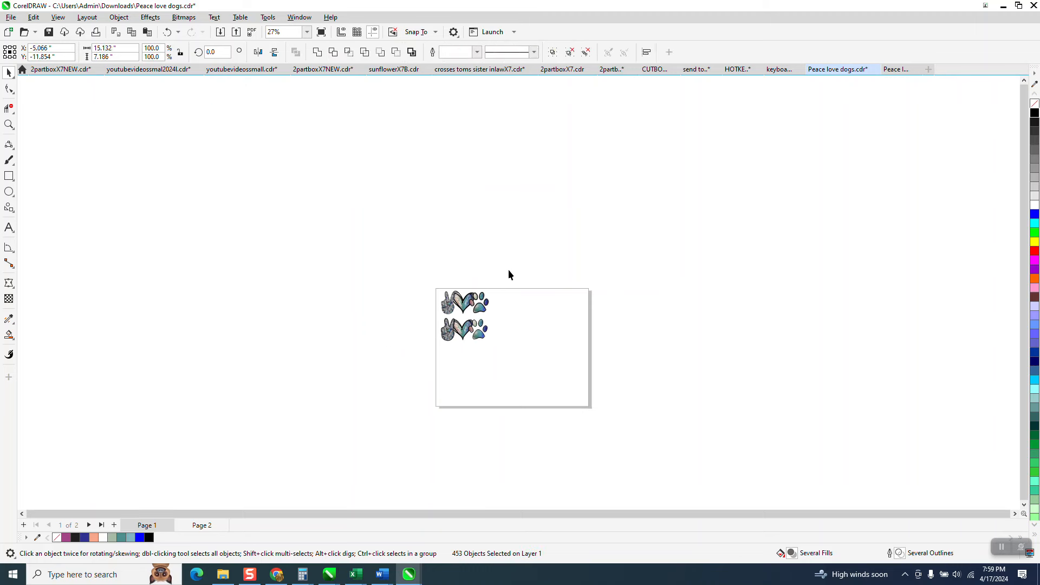
Compare the outlines and fills of the earlier and rebuilt hand, heart and paw artworks up close.
click(9, 124)
drag(378, 255, 522, 367)
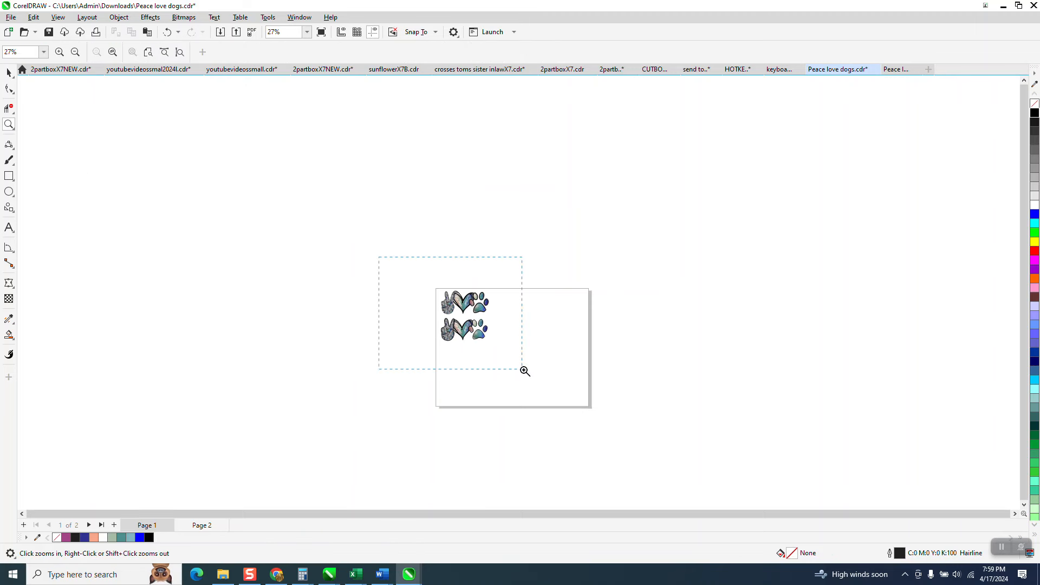
drag(418, 270, 661, 395)
right_click(406, 331)
right_click(407, 331)
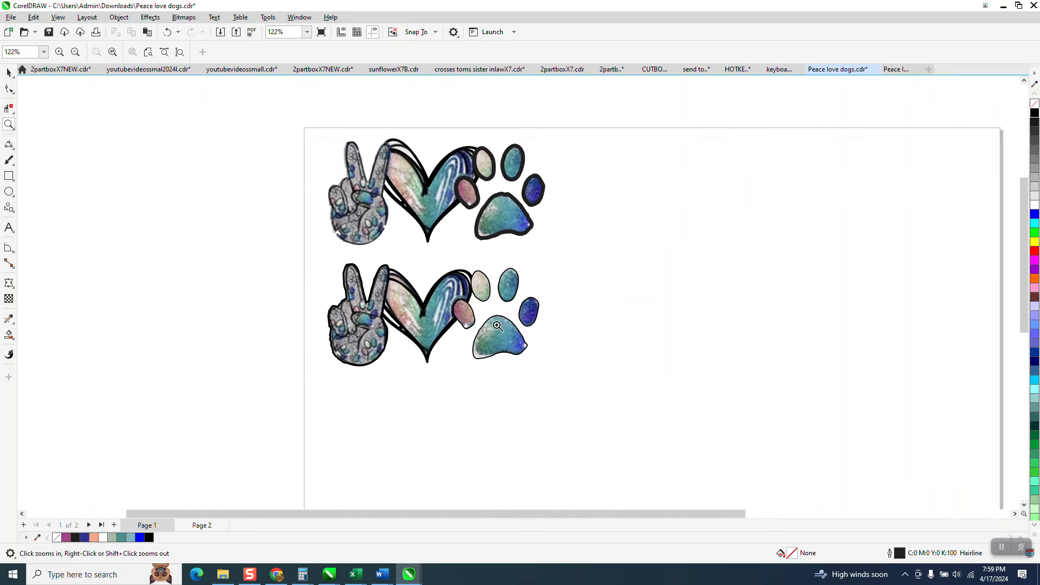
drag(484, 179, 553, 240)
scroll(498, 238, down, 3)
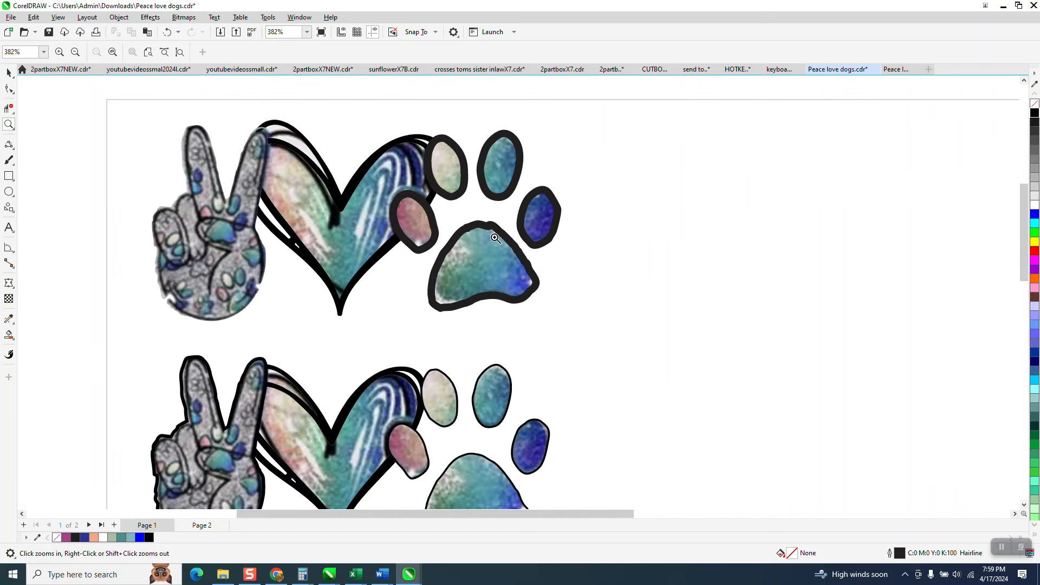
click(8, 73)
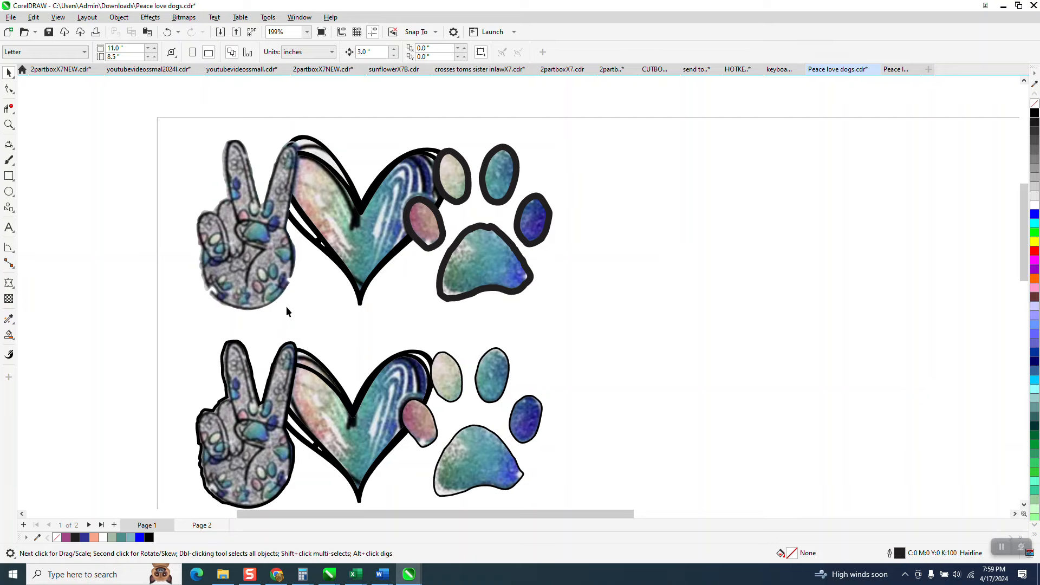
scroll(286, 307, down, 5)
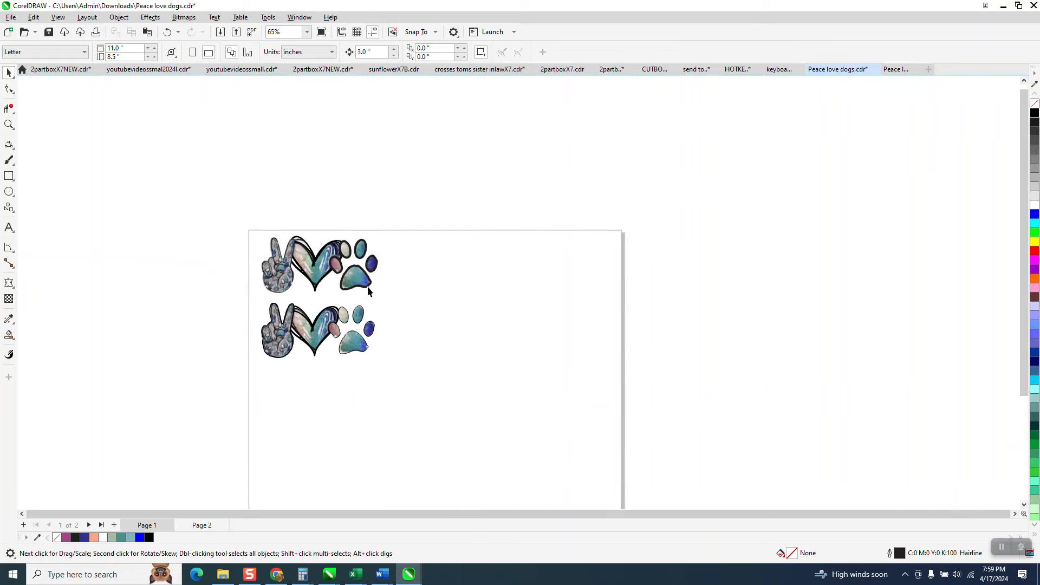
scroll(379, 301, down, 3)
click(10, 125)
drag(317, 239, 452, 357)
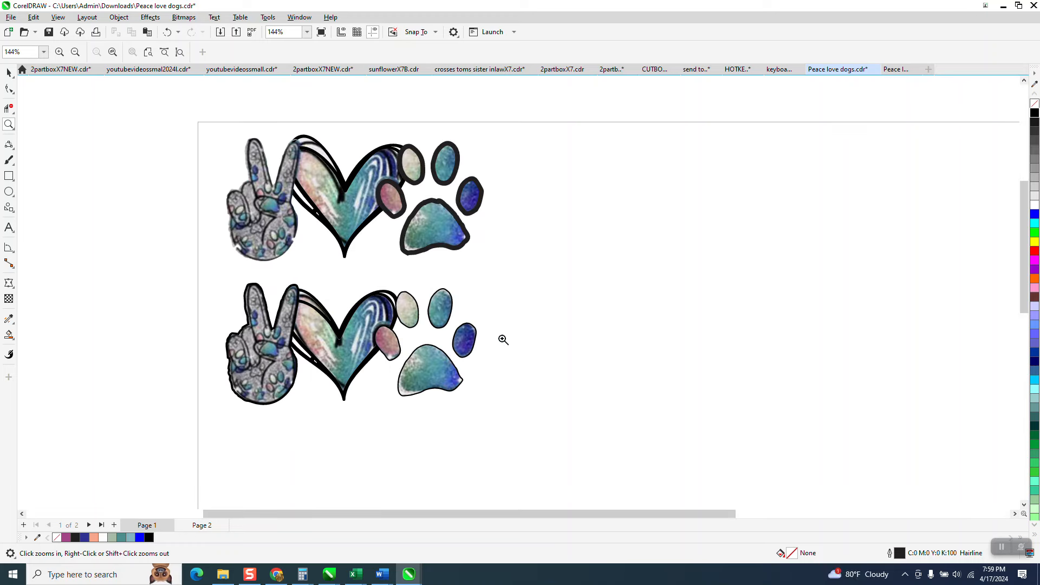